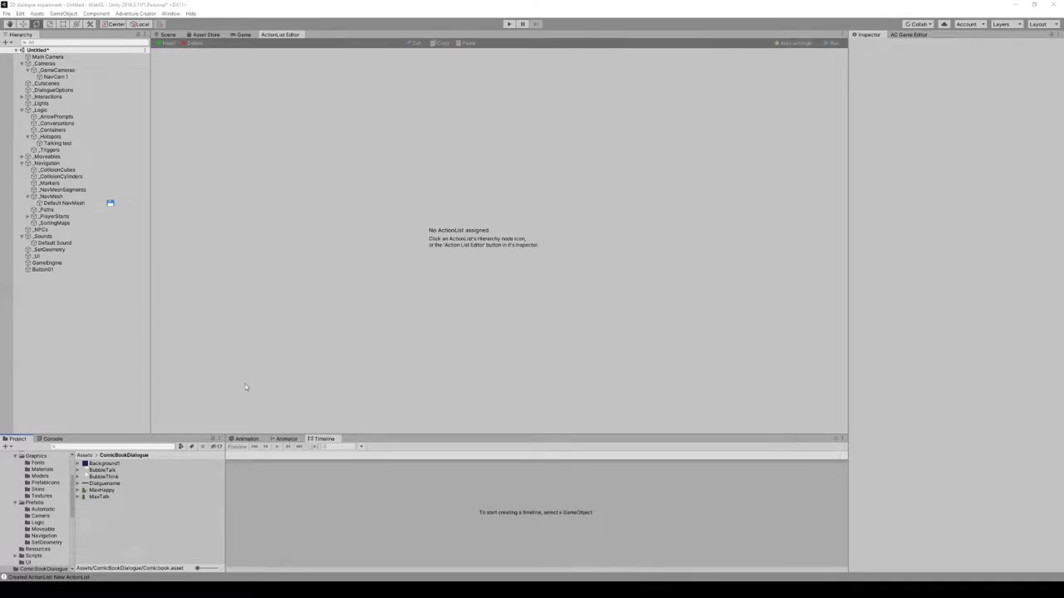
- Create an Adventure Creator ActionList asset in the ComicBookDialogue folder and name it ComicBook
{"action": "right_click", "coordinate": [108, 505]}
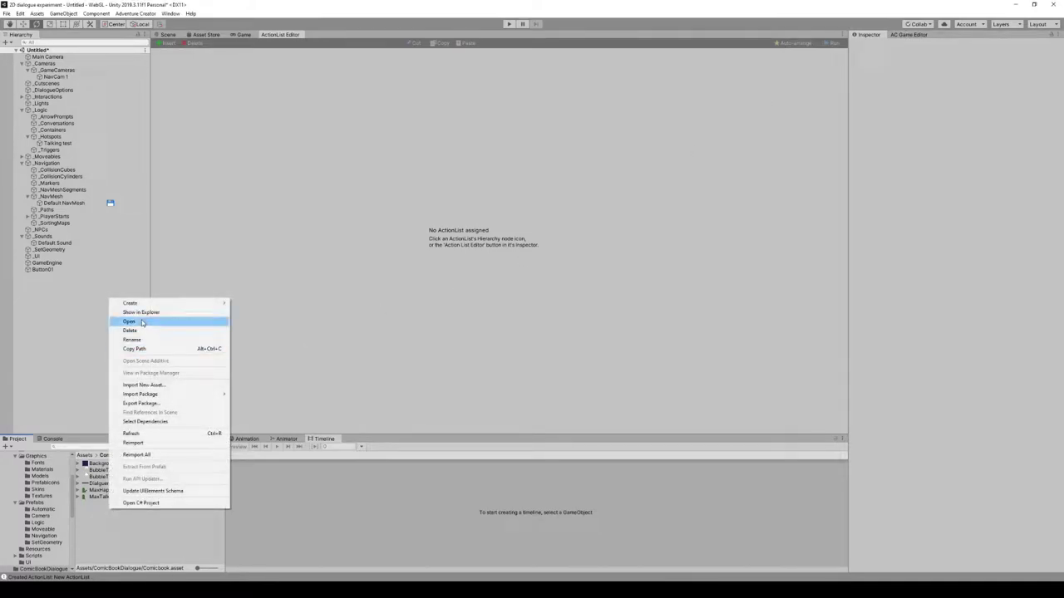
{"action": "mouse_move", "coordinate": [133, 302]}
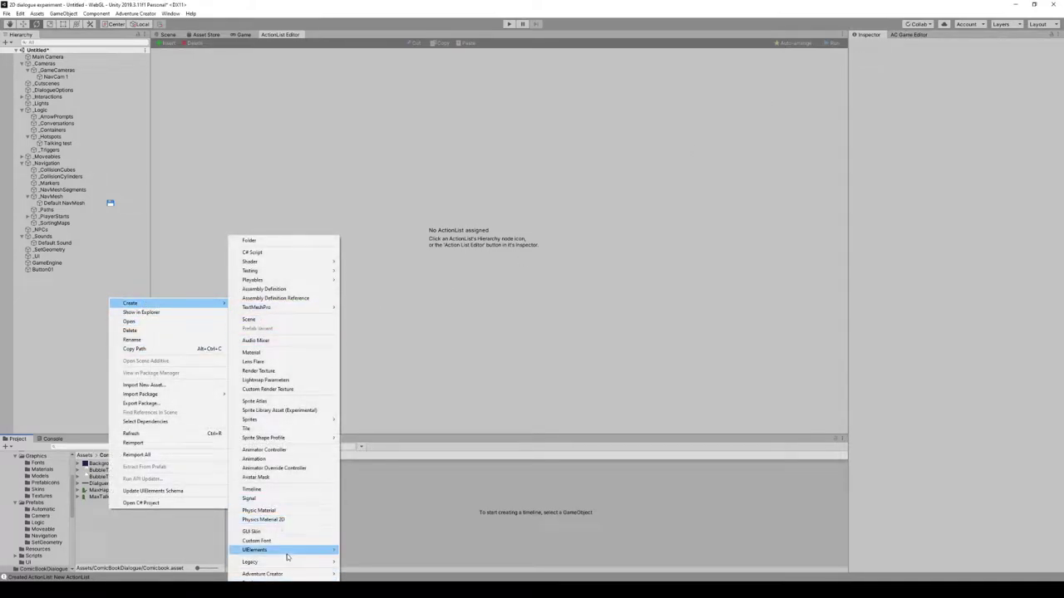
{"action": "mouse_move", "coordinate": [285, 573]}
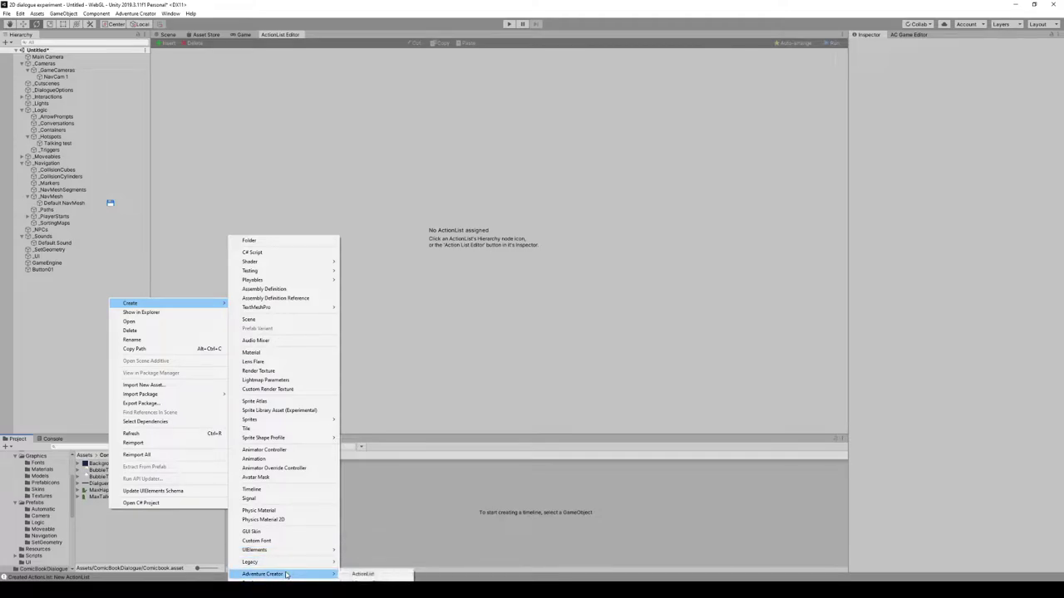
{"action": "left_click", "coordinate": [393, 575]}
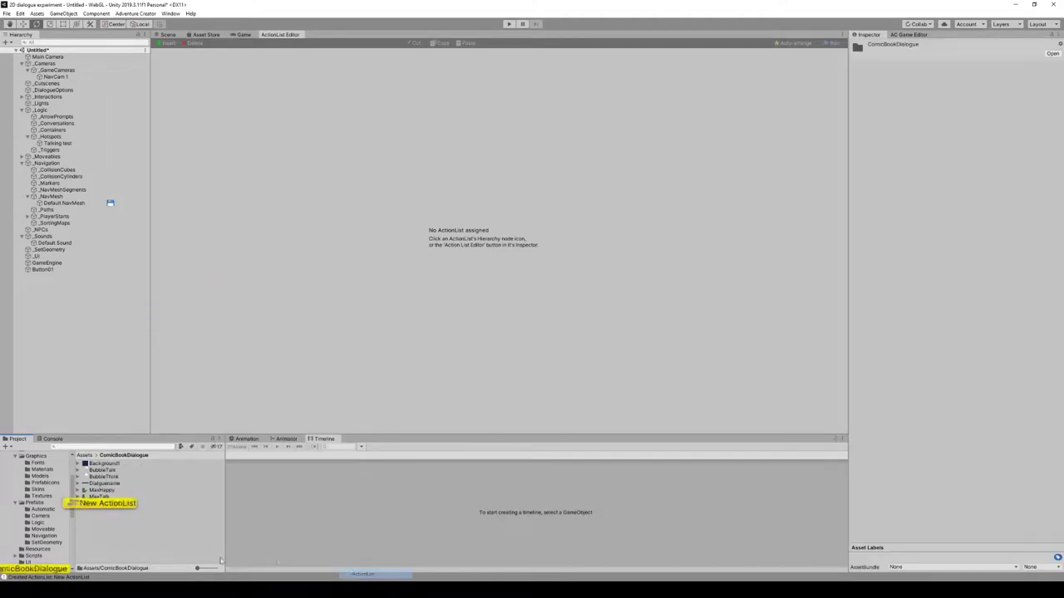
{"action": "left_click", "coordinate": [105, 505]}
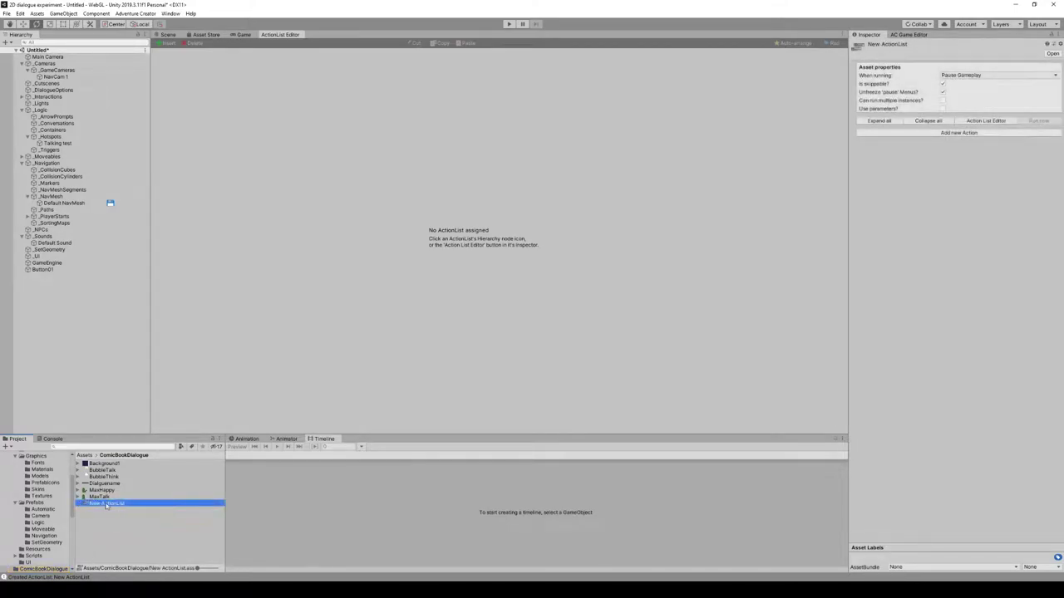
{"action": "left_click", "coordinate": [129, 505]}
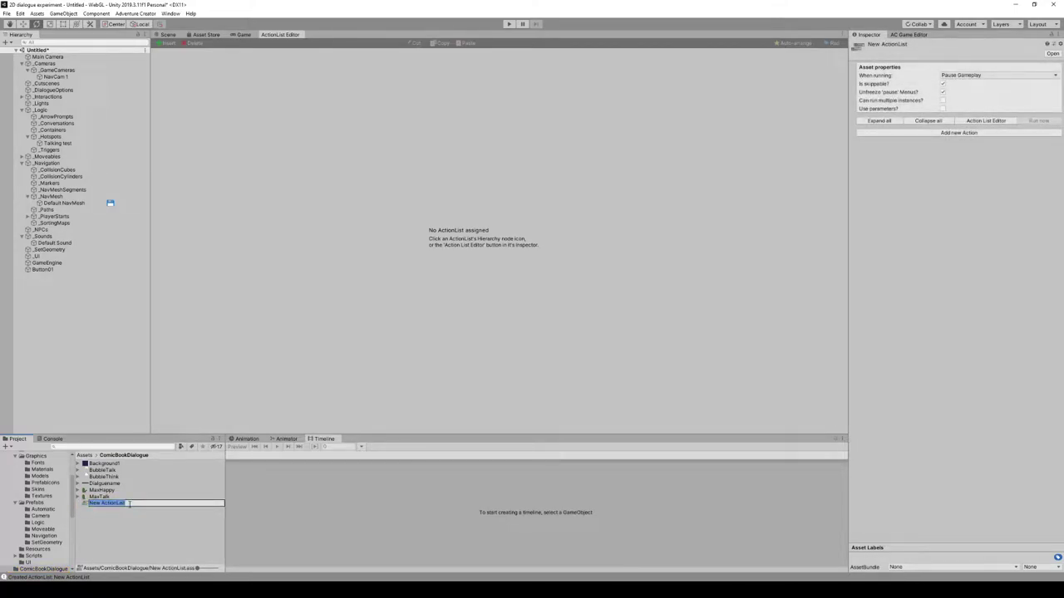
{"action": "type", "text": "ComicBook"}
{"action": "key", "text": "Return"}
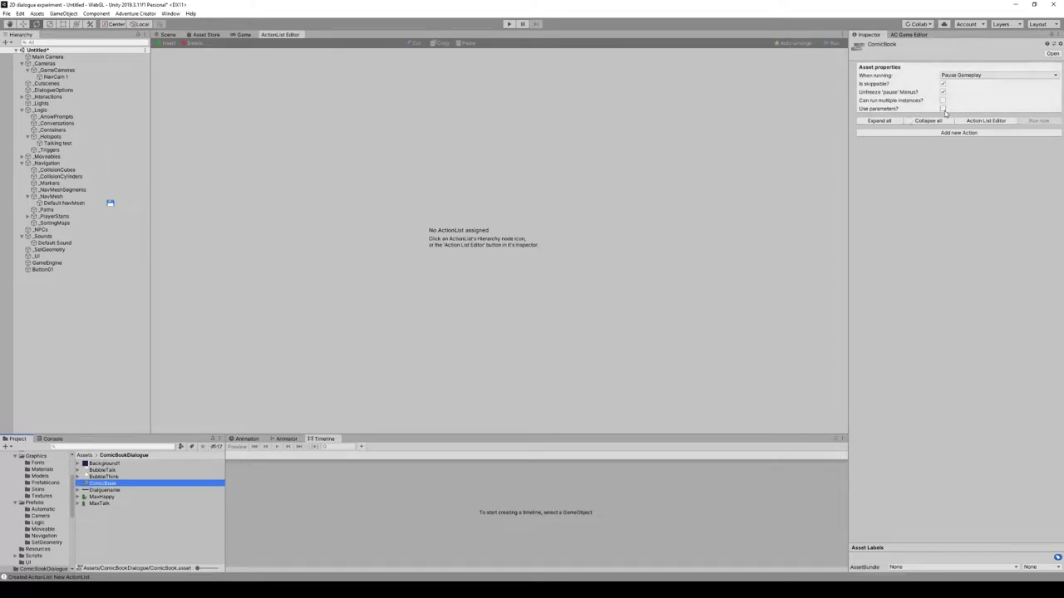
- Enable parameters for the ComicBook ActionList and open it for node editing
{"action": "left_click", "coordinate": [942, 109]}
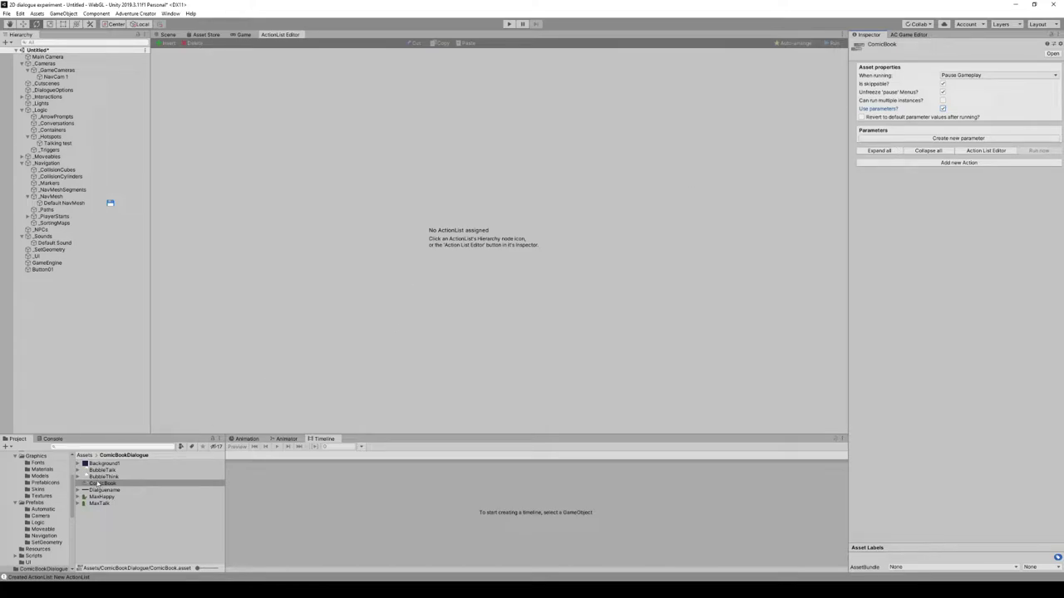
{"action": "double_click", "coordinate": [102, 484]}
- Add a Dialogue: Play speech action to the ComicBook ActionList
{"action": "right_click", "coordinate": [311, 123]}
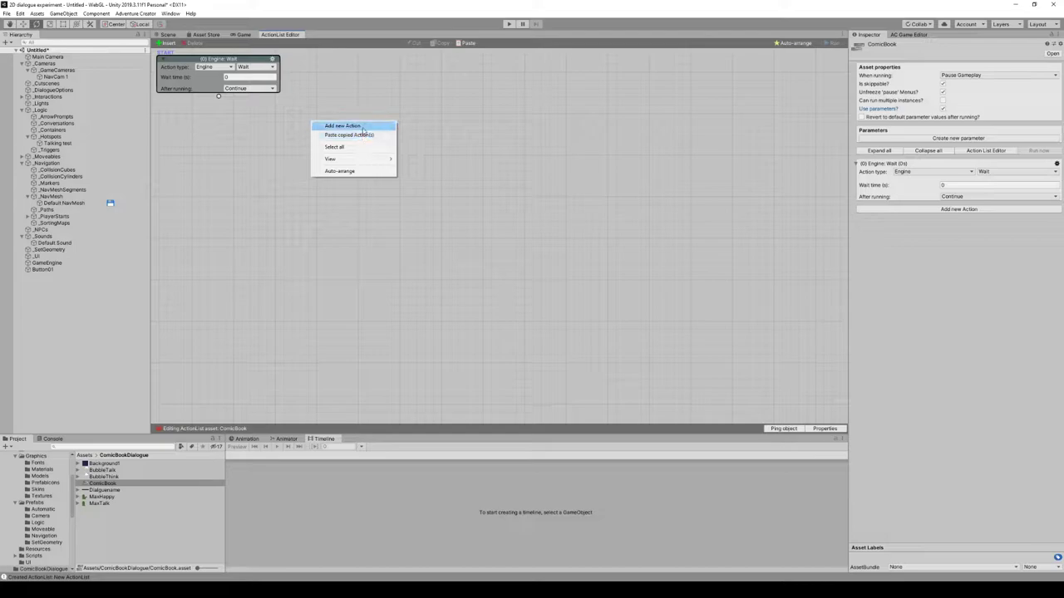
{"action": "left_click", "coordinate": [349, 125]}
{"action": "left_click", "coordinate": [366, 132]}
{"action": "left_click", "coordinate": [373, 178]}
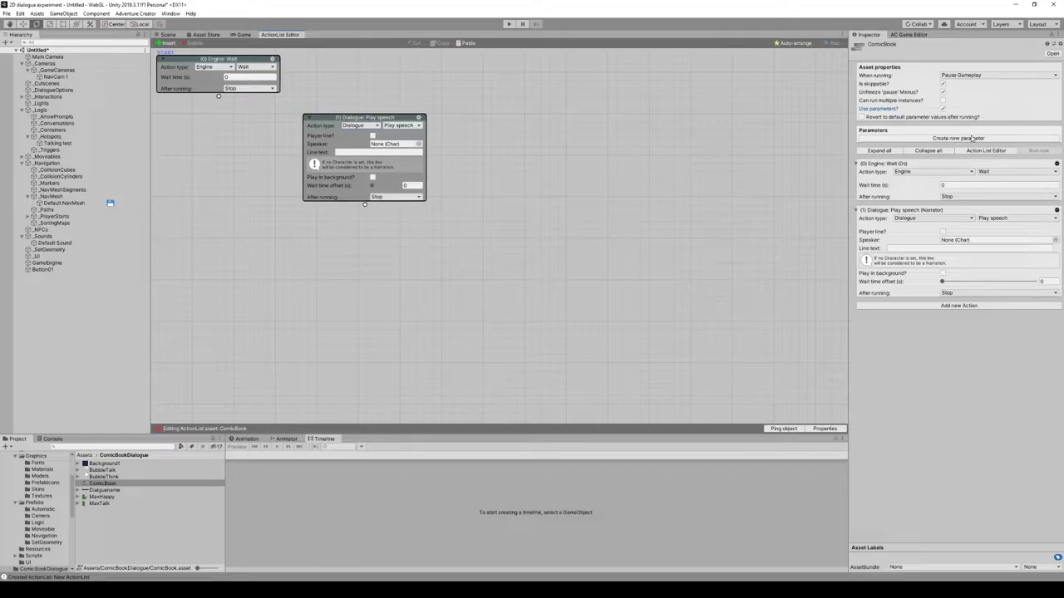
- Create a parameter labelled "Is player?" in the ComicBook ActionList and set its type to Boolean
{"action": "left_click", "coordinate": [964, 139]}
{"action": "left_click", "coordinate": [980, 139]}
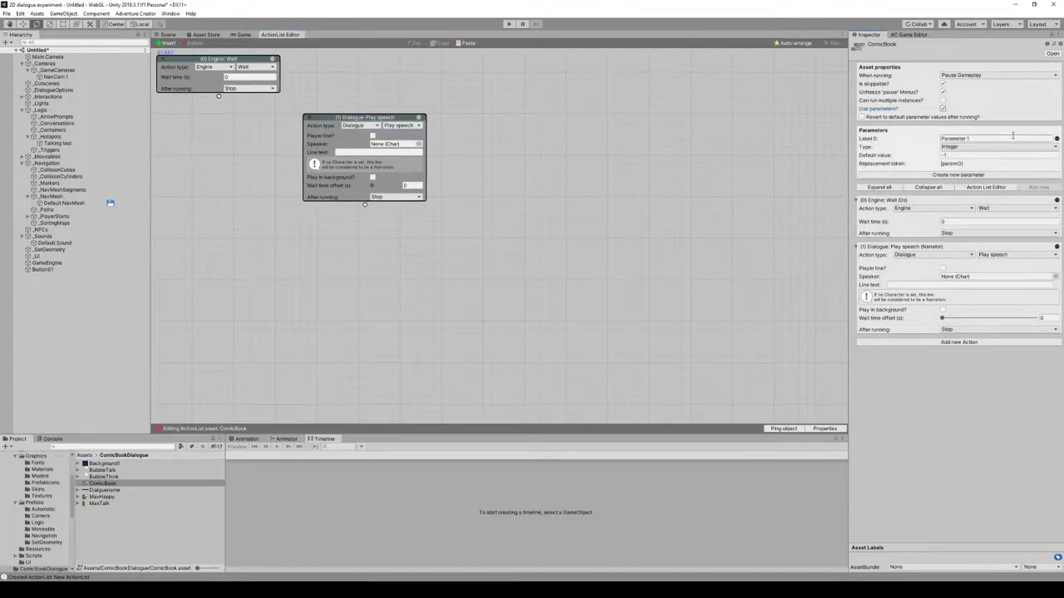
{"action": "type", "text": "Is player?"}
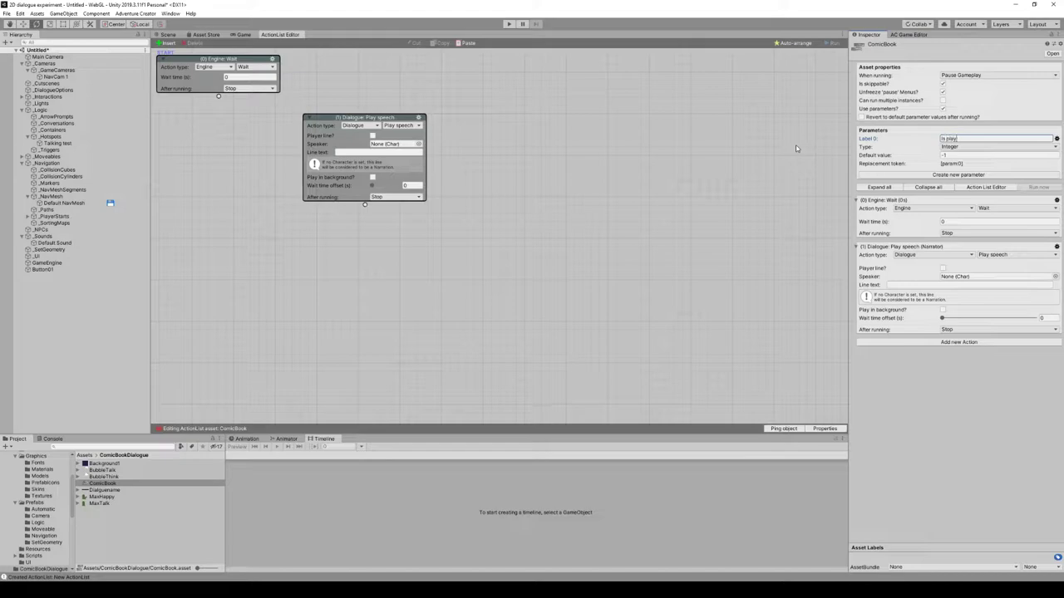
{"action": "left_click", "coordinate": [1000, 147]}
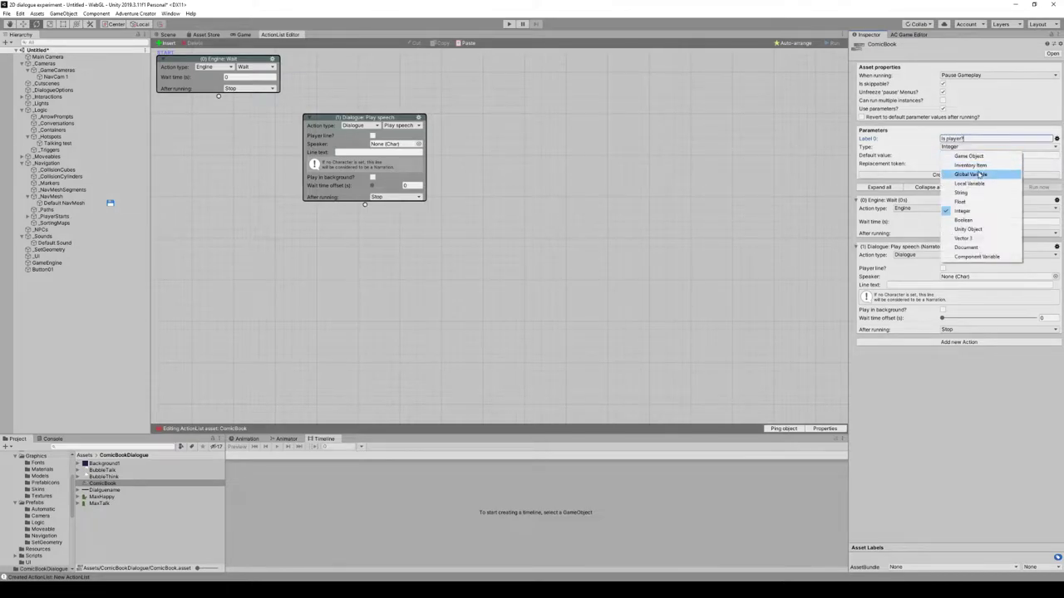
{"action": "left_click", "coordinate": [977, 220]}
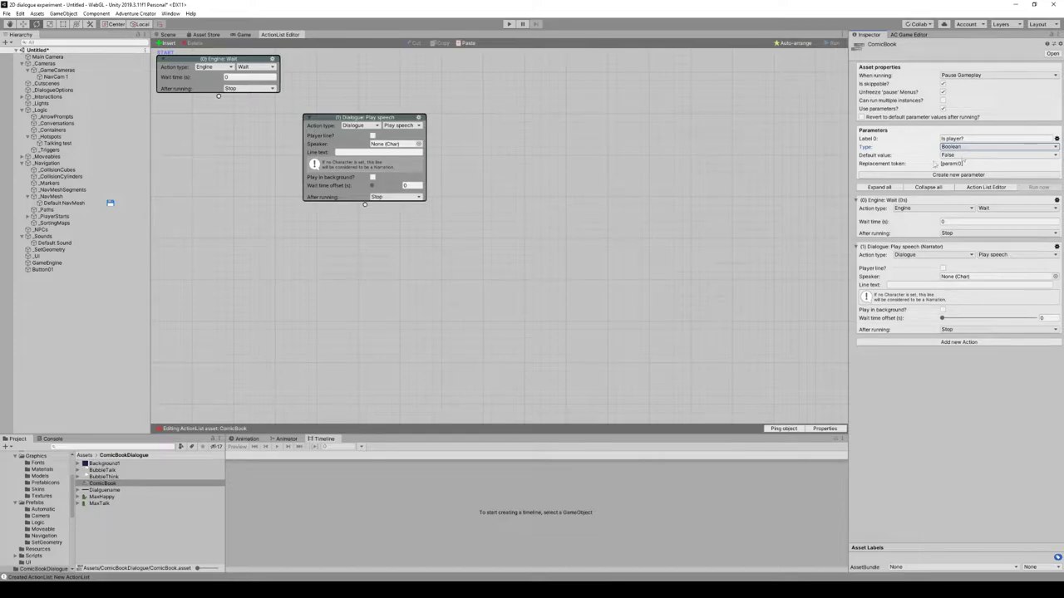
{"action": "left_click", "coordinate": [530, 196]}
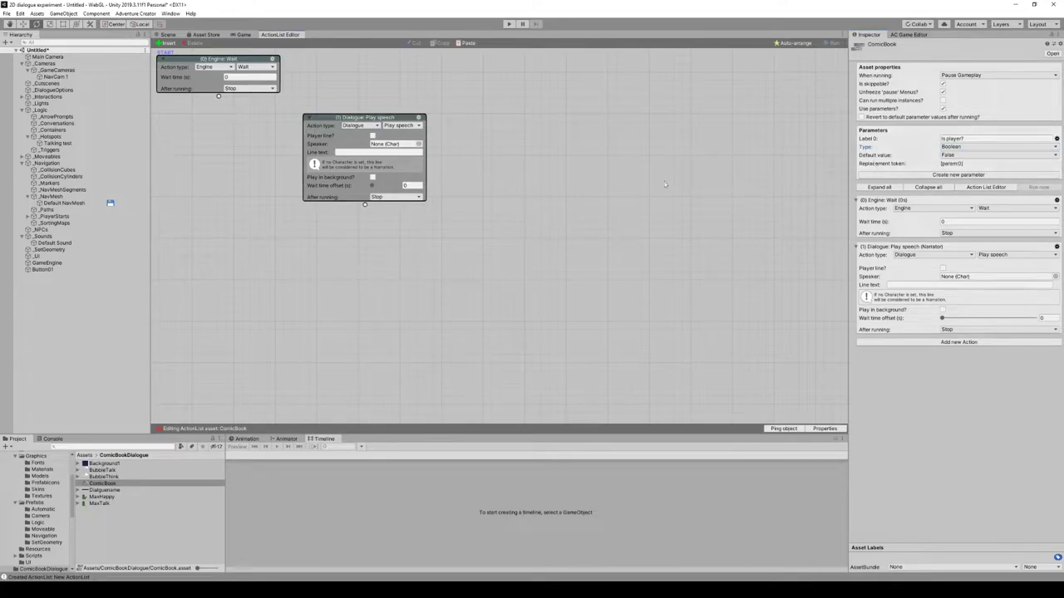
- Delete the Dialogue: Play speech action from the ActionList
{"action": "left_click", "coordinate": [418, 118]}
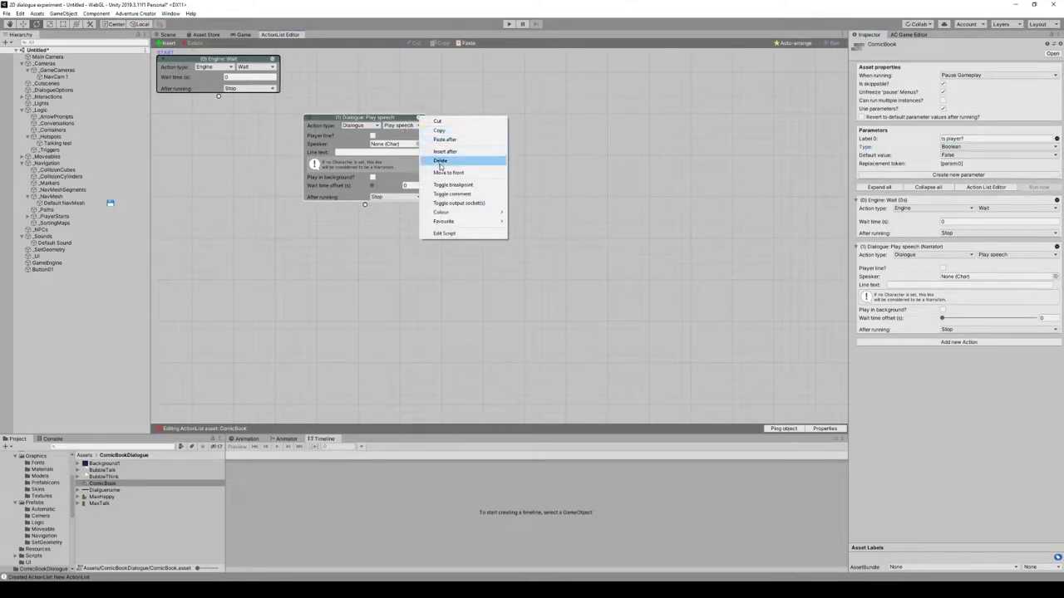
{"action": "left_click", "coordinate": [440, 162]}
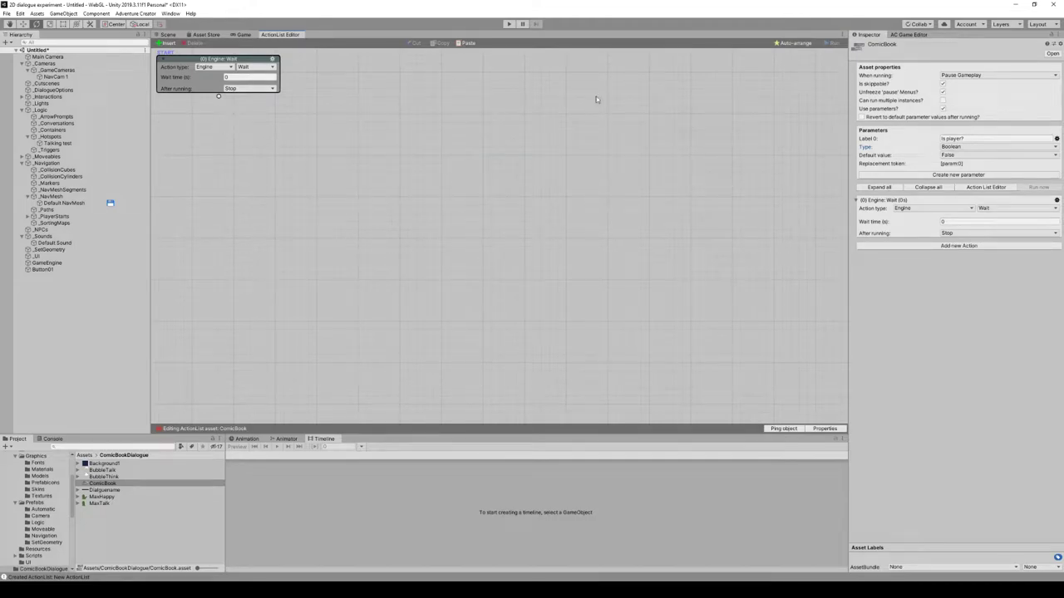
- Link a new action after the Engine: Wait node and make it an ActionList: Check parameter action testing "Is player?"
{"action": "right_click", "coordinate": [236, 96]}
{"action": "left_click", "coordinate": [206, 132]}
{"action": "left_click_drag", "start_coordinate": [219, 97], "coordinate": [221, 144]}
{"action": "left_click", "coordinate": [226, 153]}
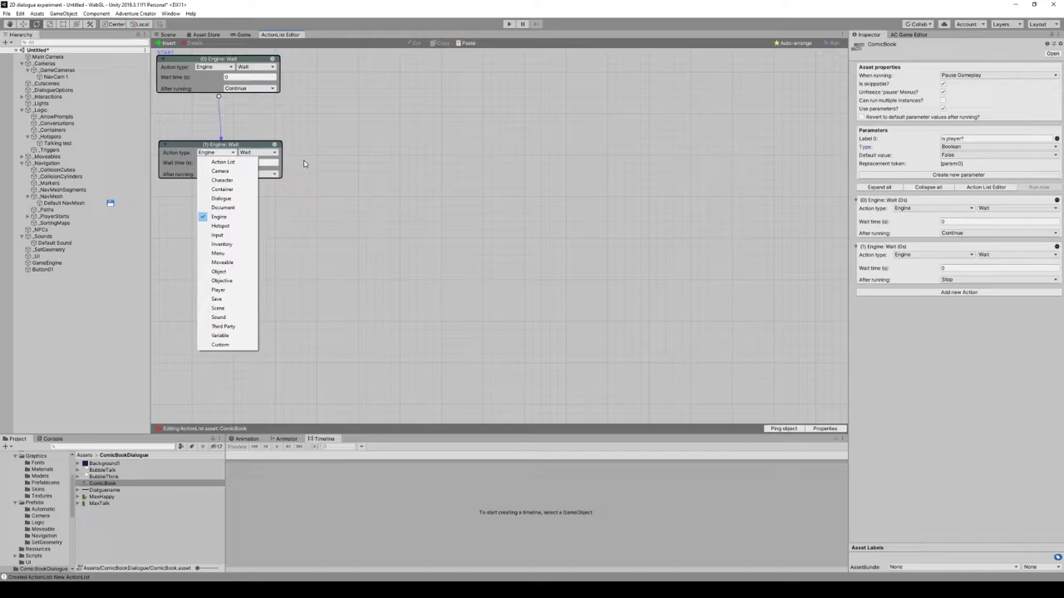
{"action": "left_click", "coordinate": [223, 162]}
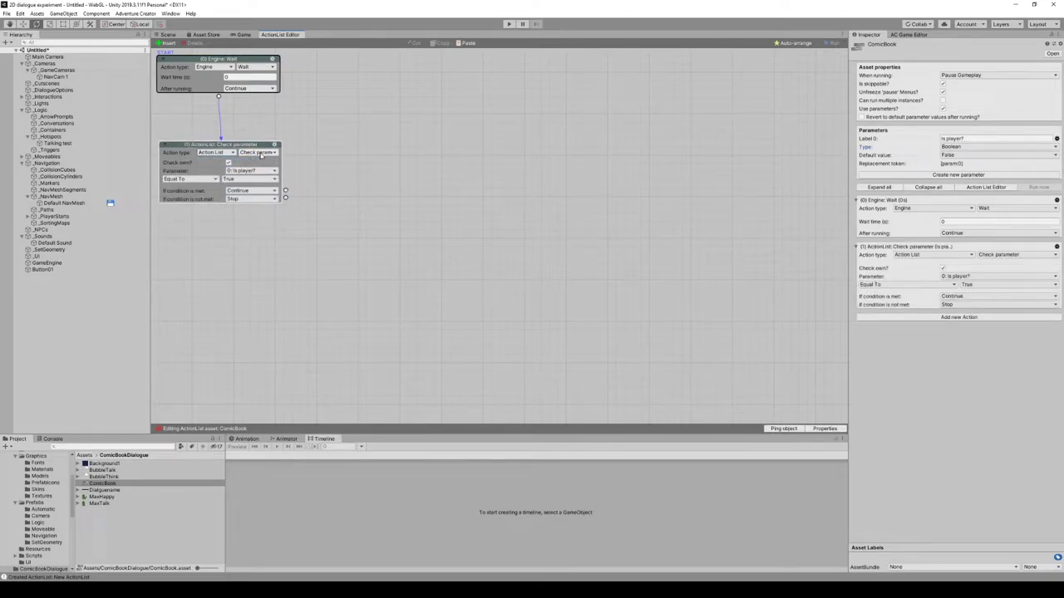
{"action": "left_click", "coordinate": [269, 170]}
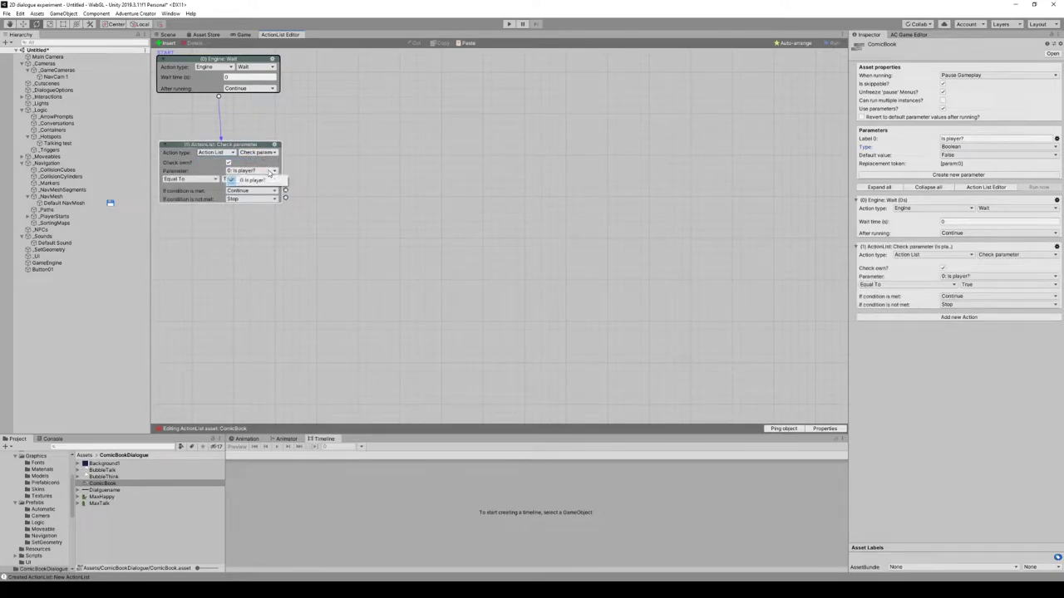
{"action": "left_click", "coordinate": [254, 178]}
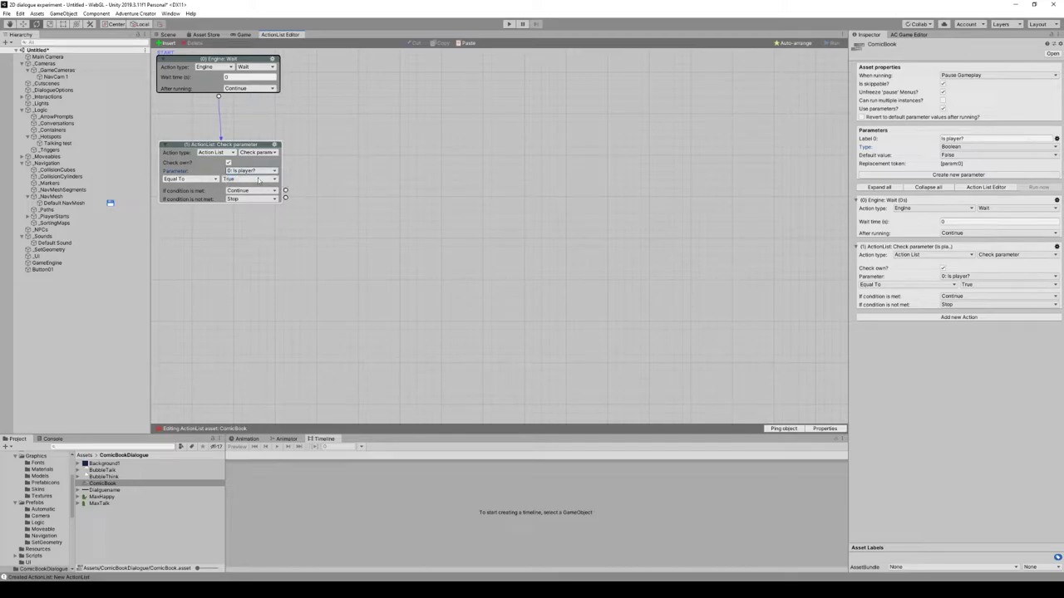
- Link a new action to each of the Check parameter node's condition outcomes and arrange the two nodes side by side below it
{"action": "left_click_drag", "start_coordinate": [285, 191], "coordinate": [498, 244]}
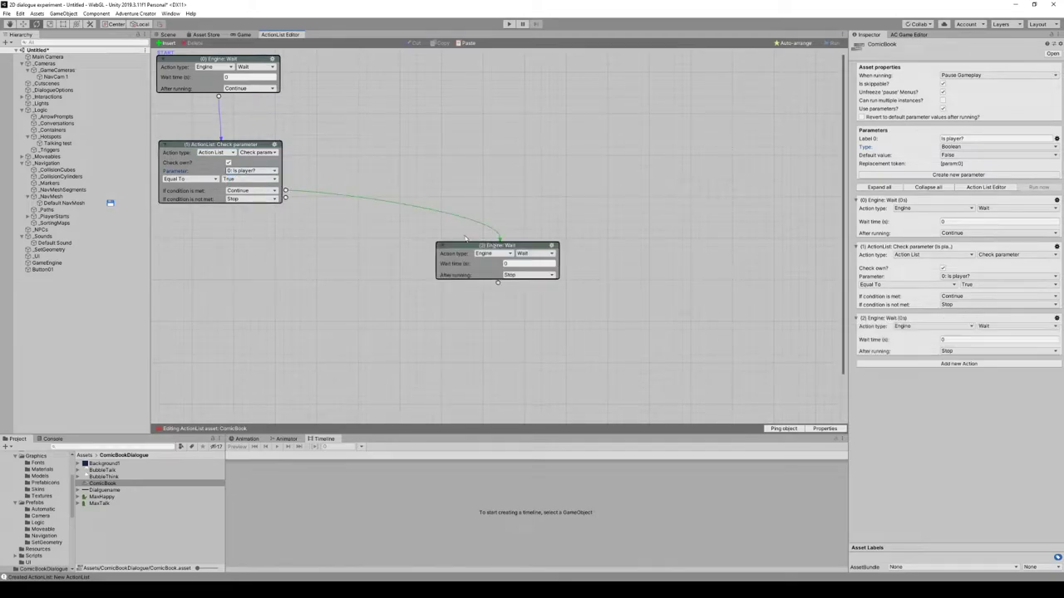
{"action": "left_click_drag", "start_coordinate": [271, 243], "coordinate": [230, 246]}
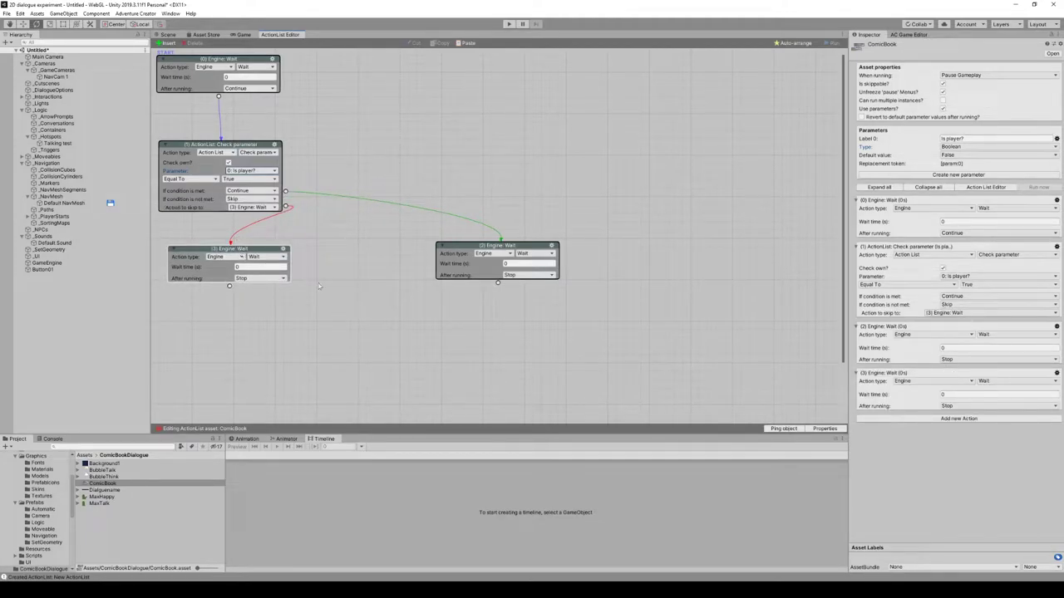
{"action": "left_click_drag", "start_coordinate": [499, 245], "coordinate": [381, 250]}
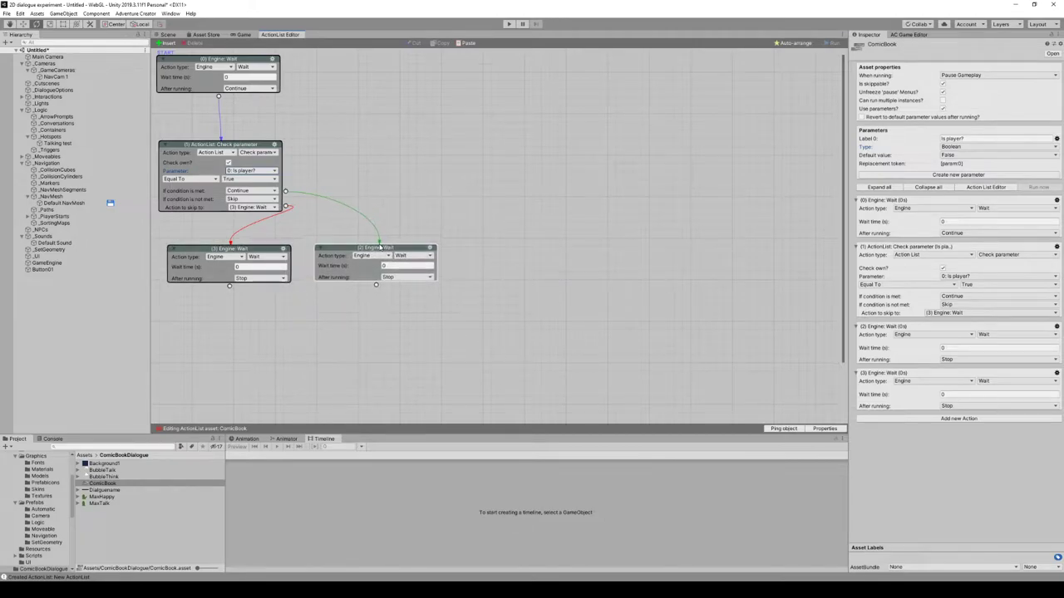
{"action": "scroll", "coordinate": [549, 231], "scroll_direction": "down", "scroll_amount": 2}
{"action": "scroll", "coordinate": [572, 214], "scroll_direction": "up", "scroll_amount": 2}
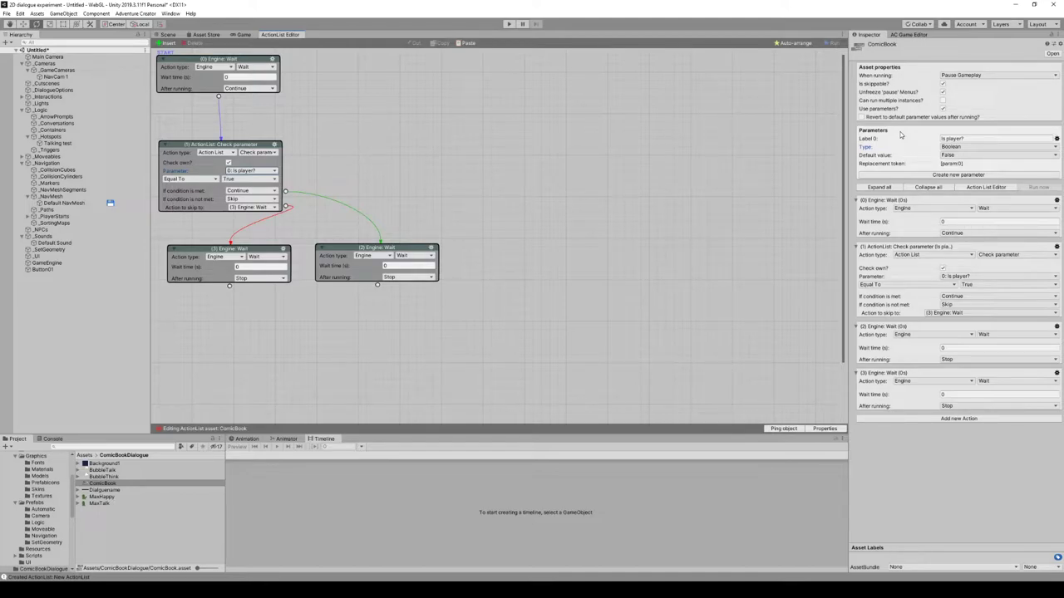
- Create a second parameter of type Game Object labelled "If not player?"
{"action": "left_click", "coordinate": [981, 175]}
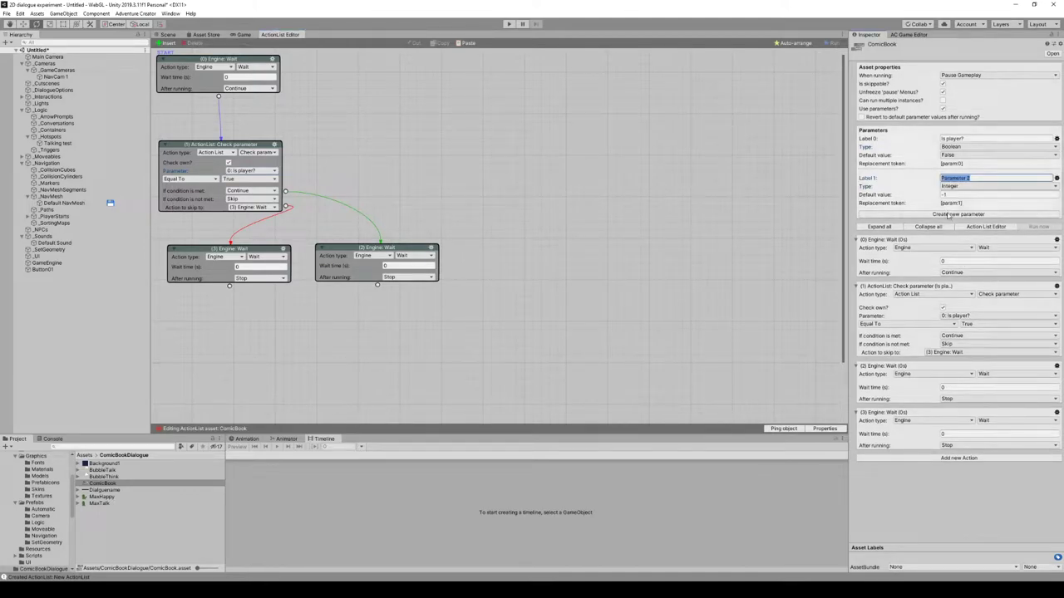
{"action": "left_click", "coordinate": [998, 189]}
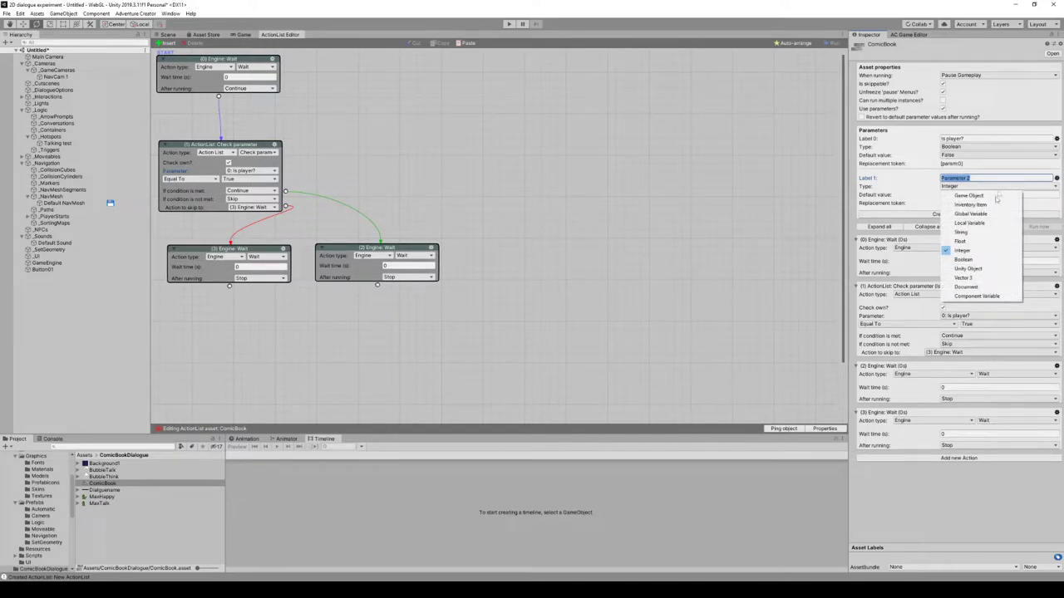
{"action": "left_click", "coordinate": [987, 196]}
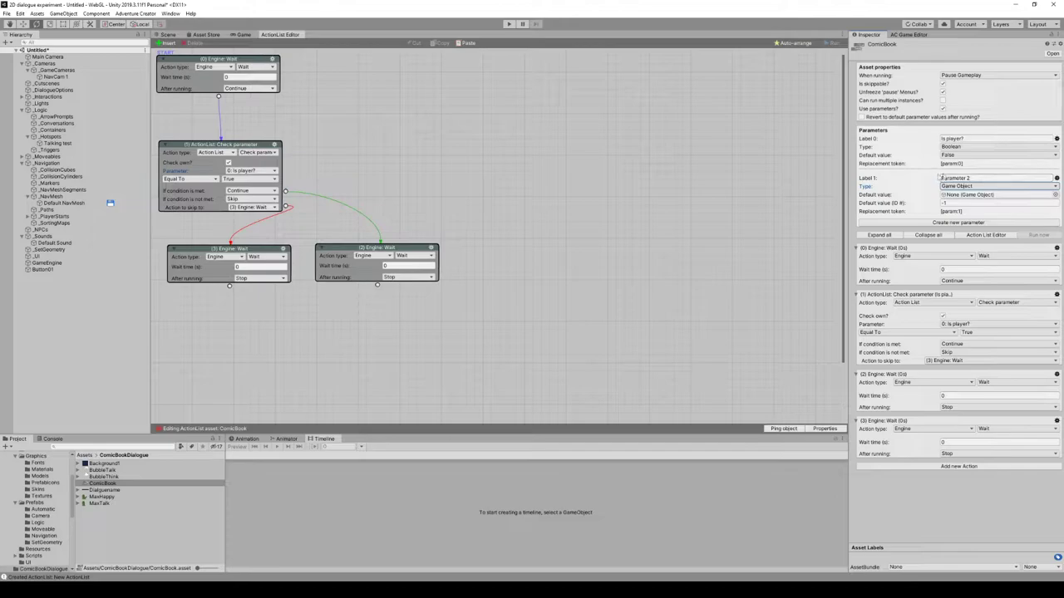
{"action": "left_click", "coordinate": [978, 176]}
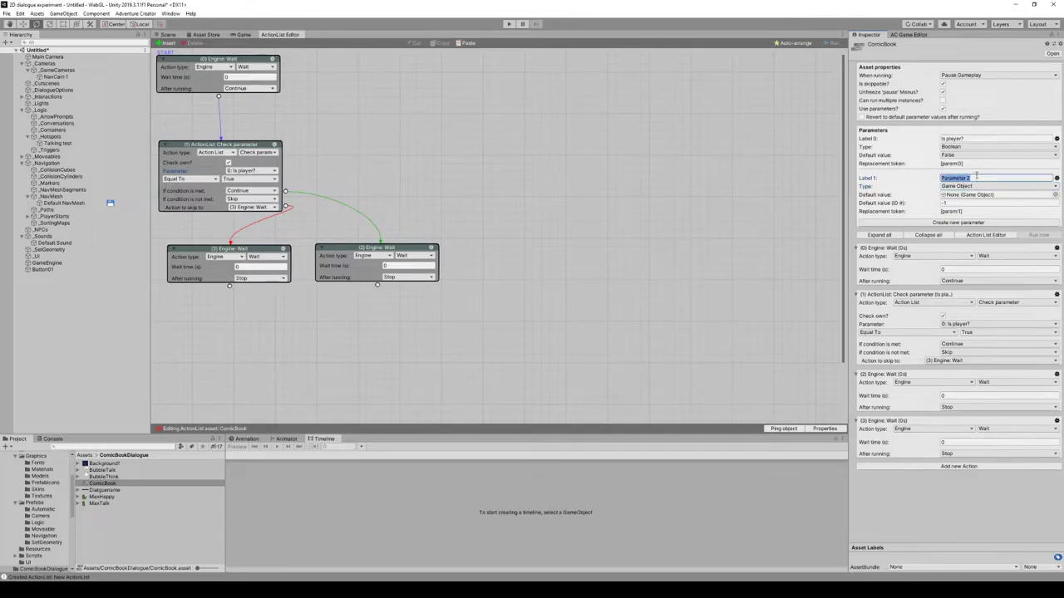
{"action": "type", "text": "If not player?"}
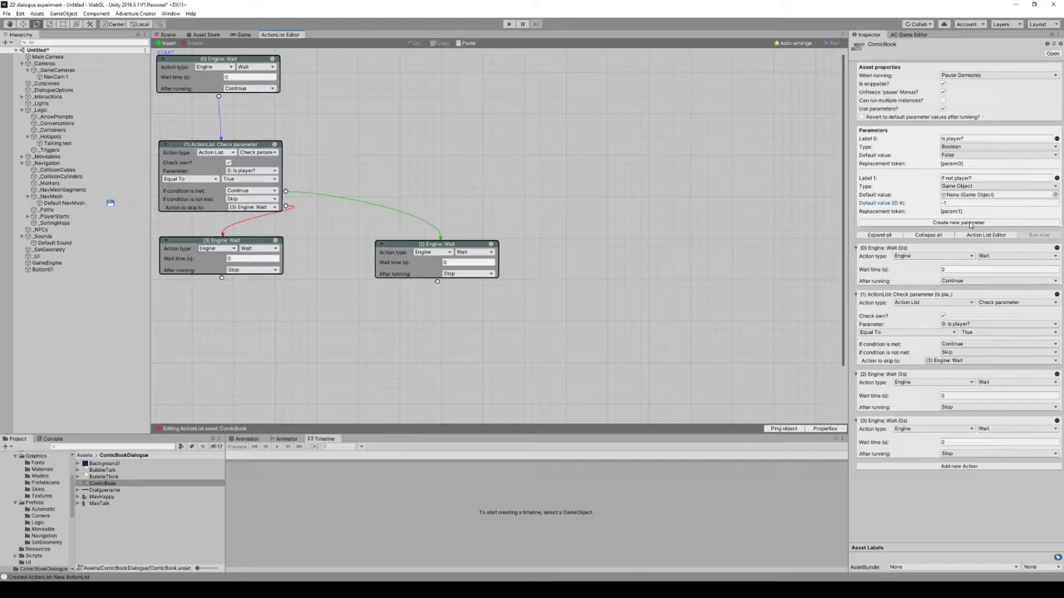
- Create a third parameter labelled "What menu to affect?" and set its type to String
{"action": "left_click", "coordinate": [969, 223]}
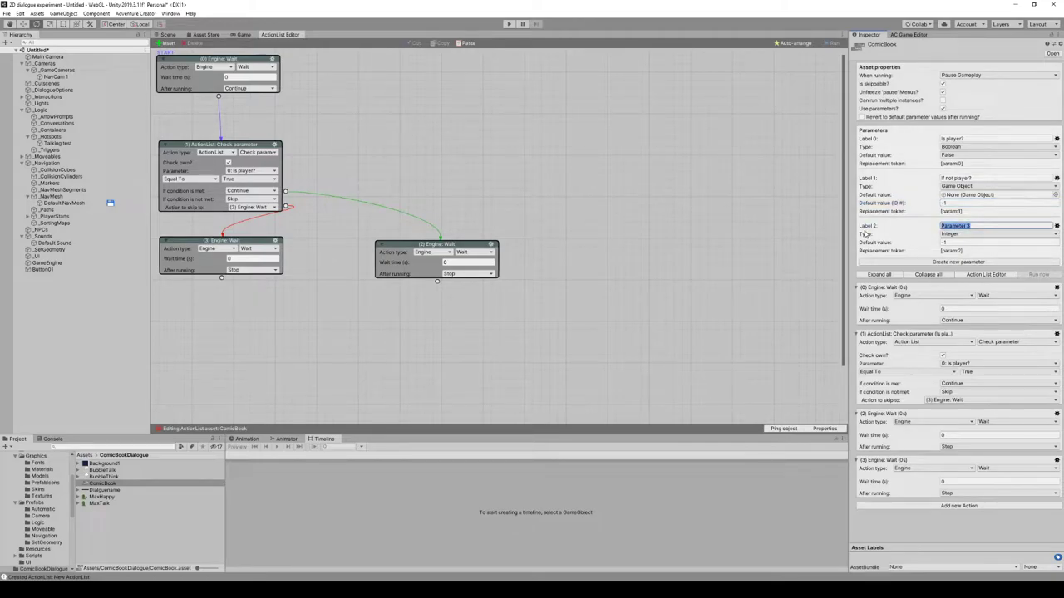
{"action": "type", "text": "What menu to affect?"}
{"action": "left_click", "coordinate": [957, 235]}
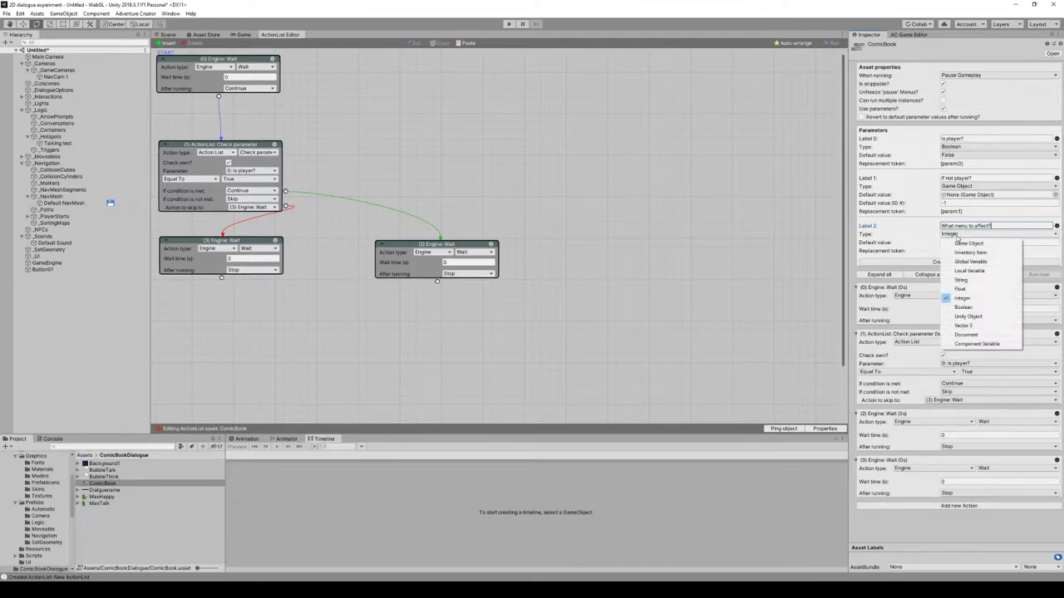
{"action": "left_click", "coordinate": [969, 281]}
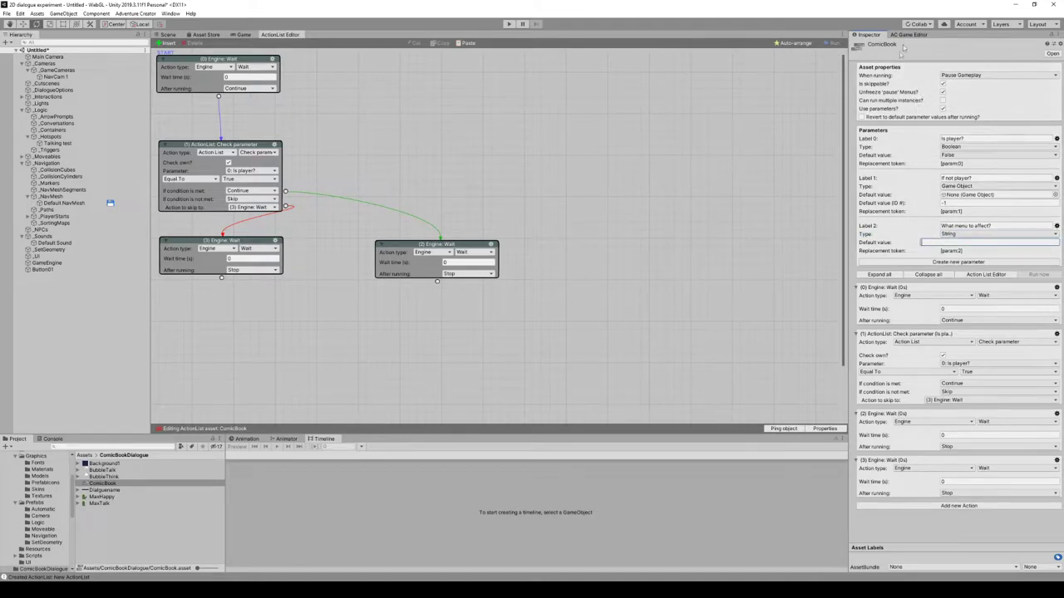
- Look up the comic menu's name in the Menu manager and set the "What menu to affect?" parameter's default value to ComicStyle
{"action": "left_click", "coordinate": [908, 34]}
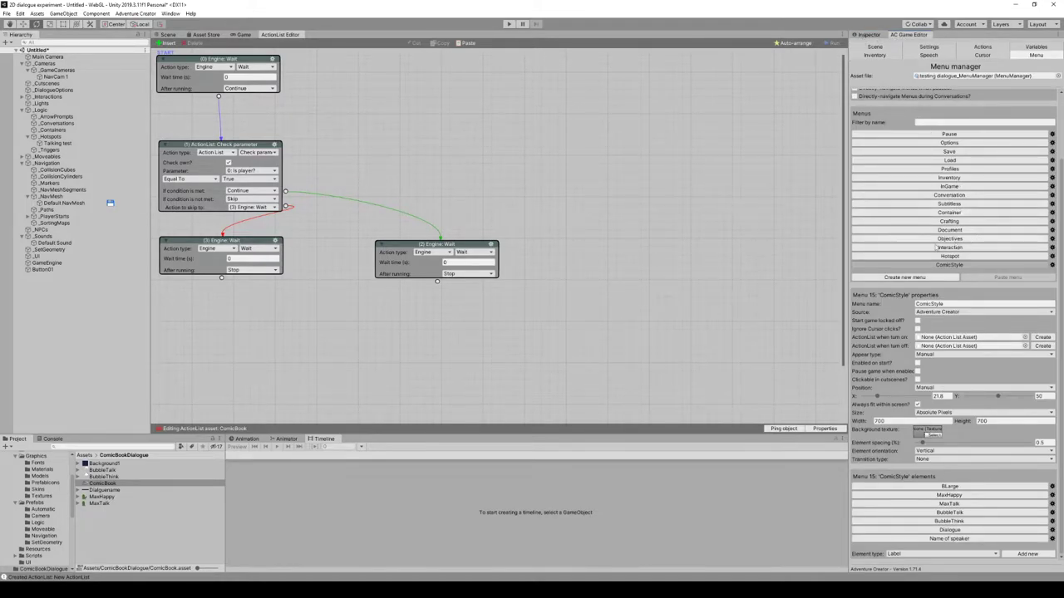
{"action": "left_click", "coordinate": [864, 35]}
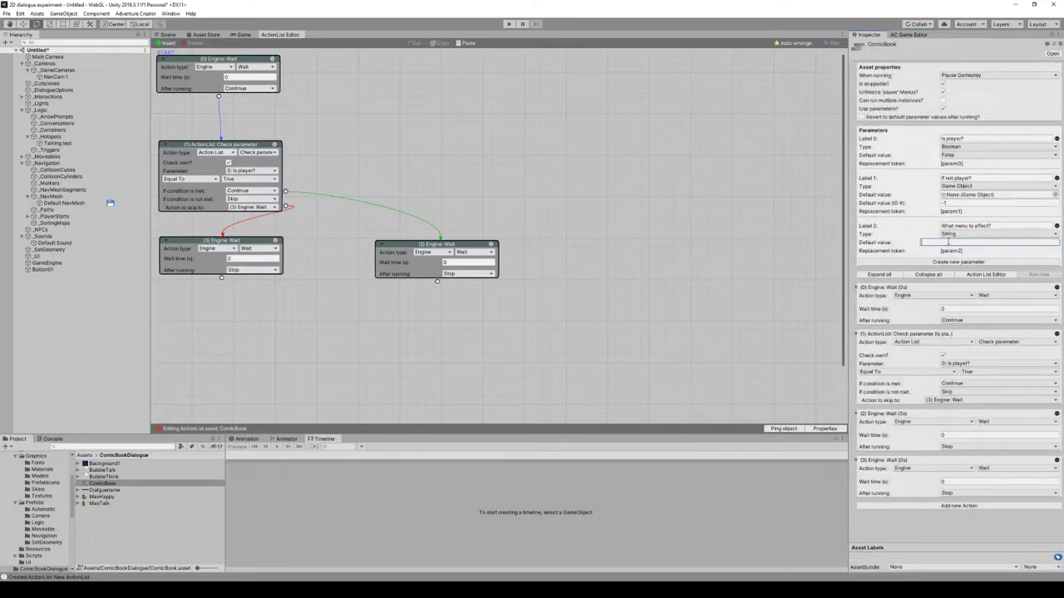
{"action": "type", "text": "Coin"}
{"action": "type", "text": "cStyle"}
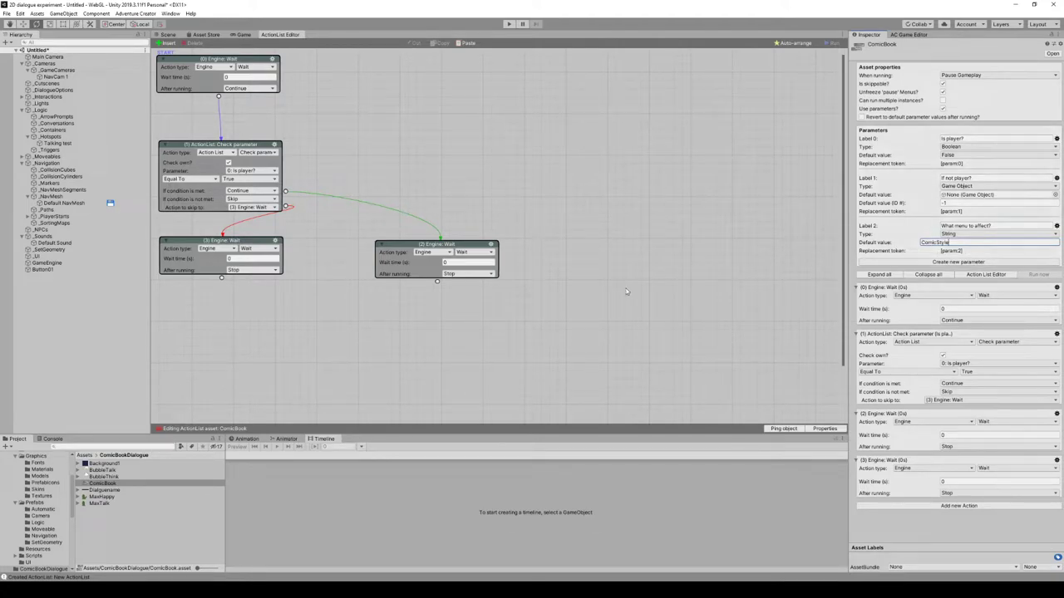
{"action": "left_click", "coordinate": [315, 348]}
- Add a Menu: Change state action that turns on the menu given by the "What menu to affect?" parameter
{"action": "right_click", "coordinate": [216, 304]}
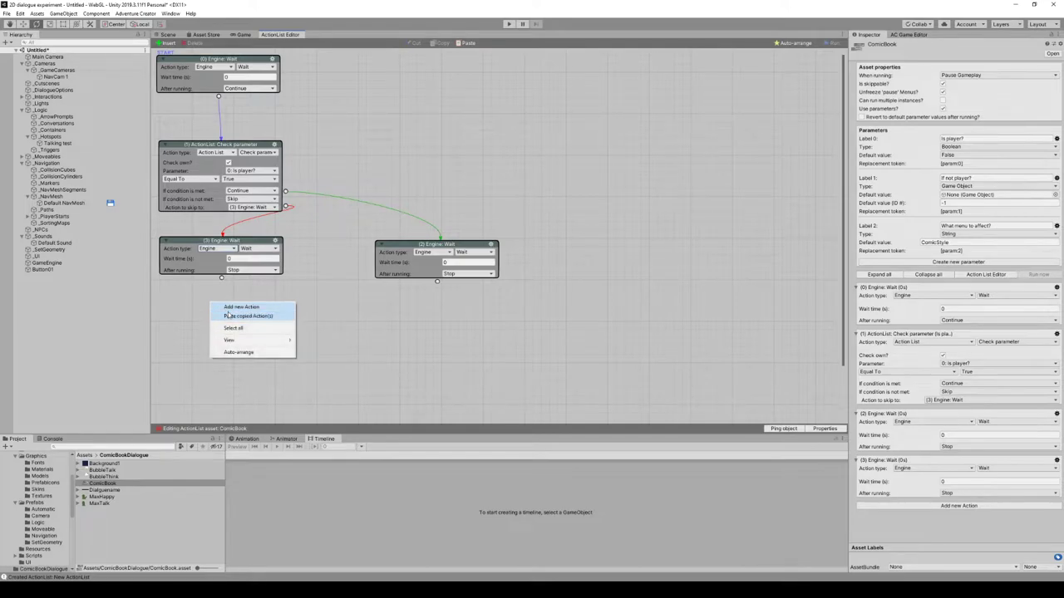
{"action": "left_click", "coordinate": [238, 307]}
{"action": "left_click", "coordinate": [266, 313]}
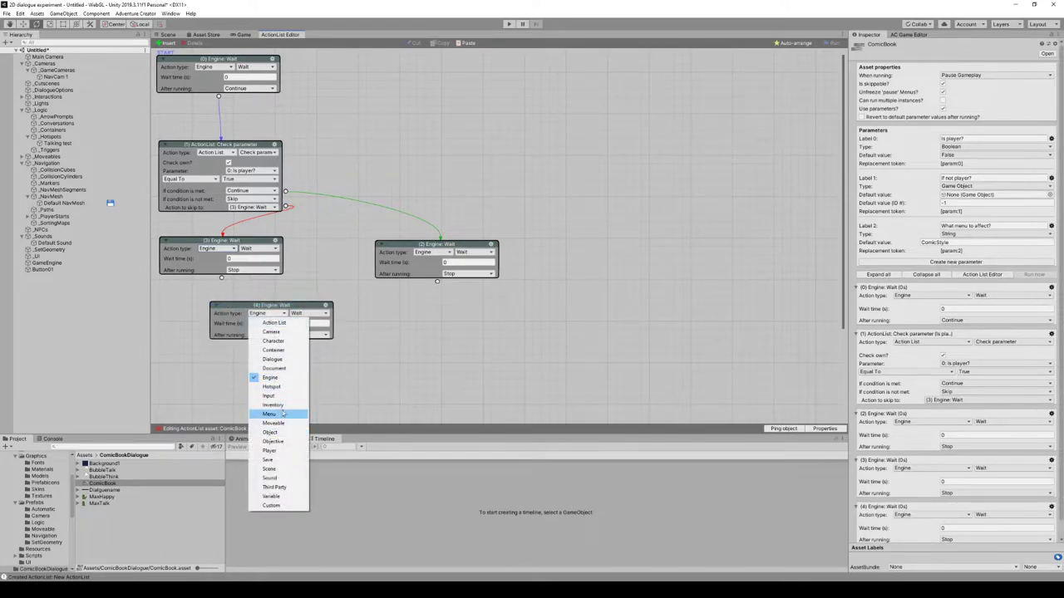
{"action": "left_click", "coordinate": [269, 414]}
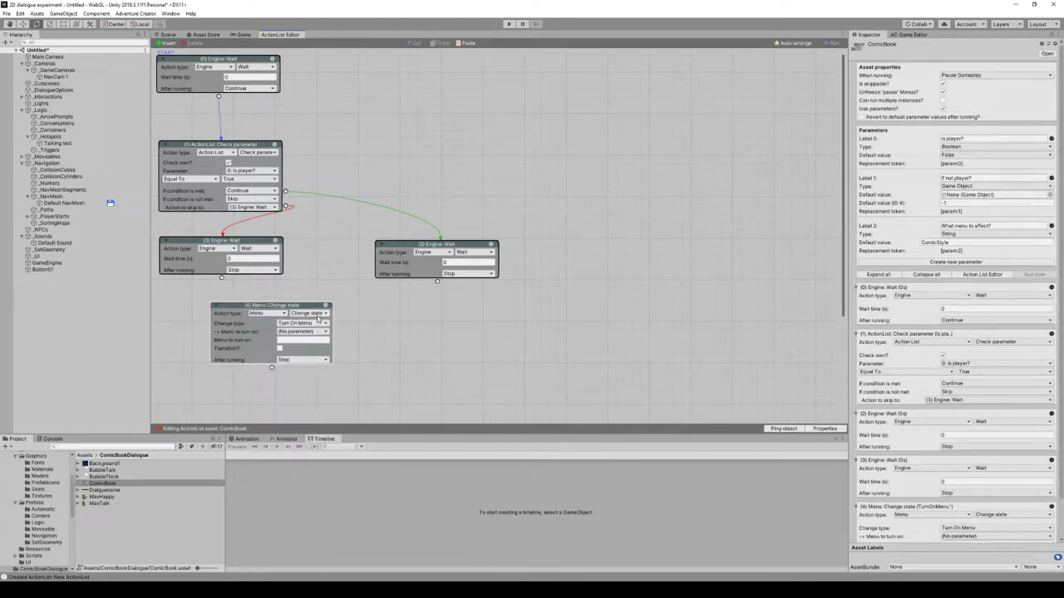
{"action": "left_click", "coordinate": [308, 331]}
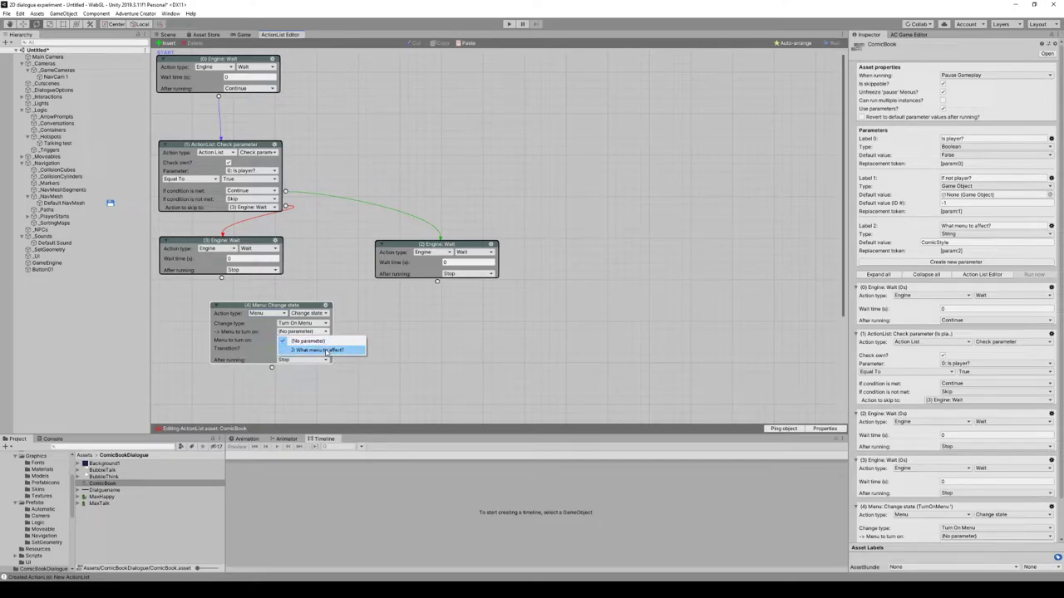
{"action": "left_click", "coordinate": [326, 349]}
- Position the Turn On Menu action beneath the Wait node of the not-met branch and link that Wait node to it
{"action": "left_click_drag", "start_coordinate": [292, 306], "coordinate": [251, 312]}
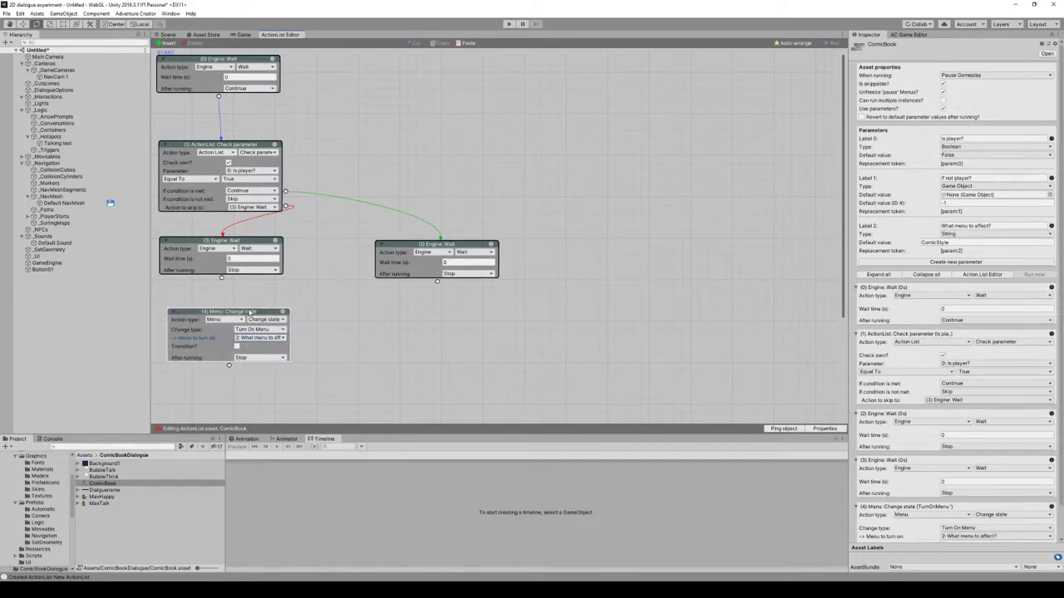
{"action": "left_click", "coordinate": [260, 337]}
{"action": "left_click", "coordinate": [375, 338]}
{"action": "scroll", "coordinate": [375, 339], "scroll_direction": "down", "scroll_amount": 2}
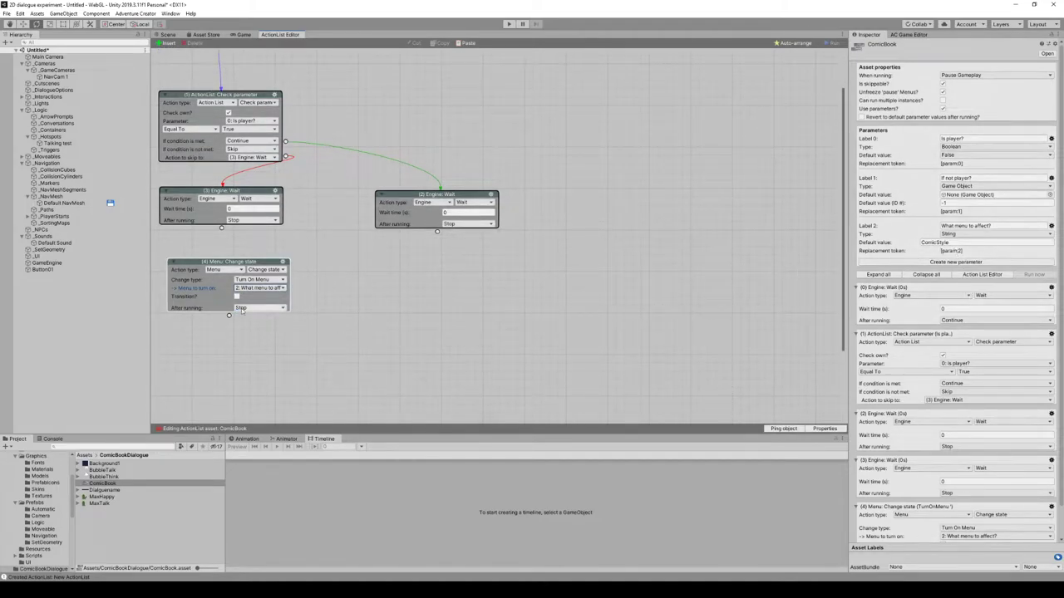
{"action": "left_click_drag", "start_coordinate": [221, 228], "coordinate": [228, 266]}
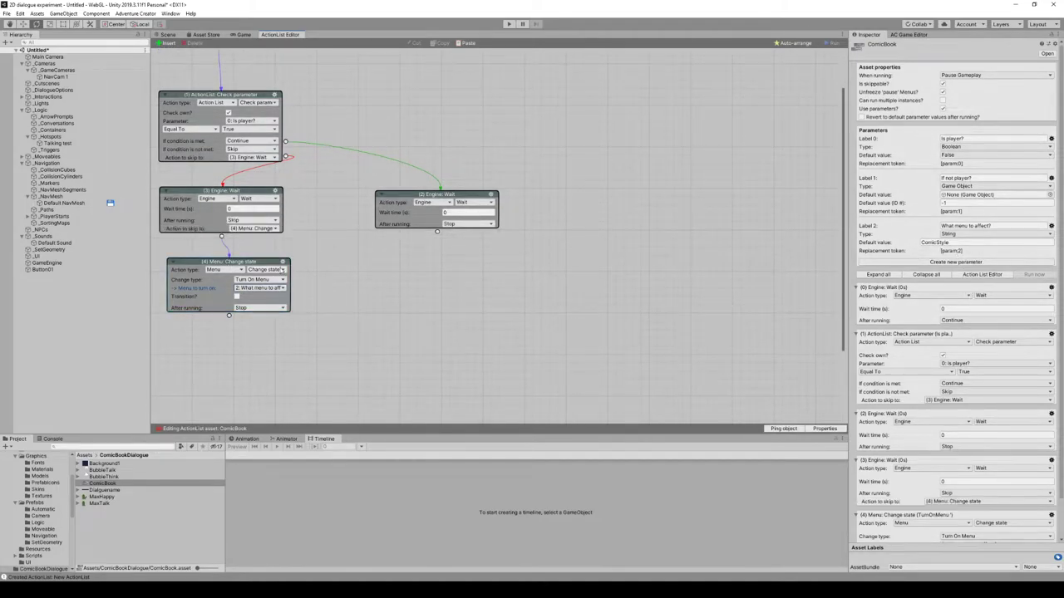
- Copy the Turn On Menu action beneath the met branch's Wait node and link the Wait node to the copy
{"action": "left_click", "coordinate": [282, 262]}
{"action": "left_click", "coordinate": [309, 275]}
{"action": "right_click", "coordinate": [434, 261]}
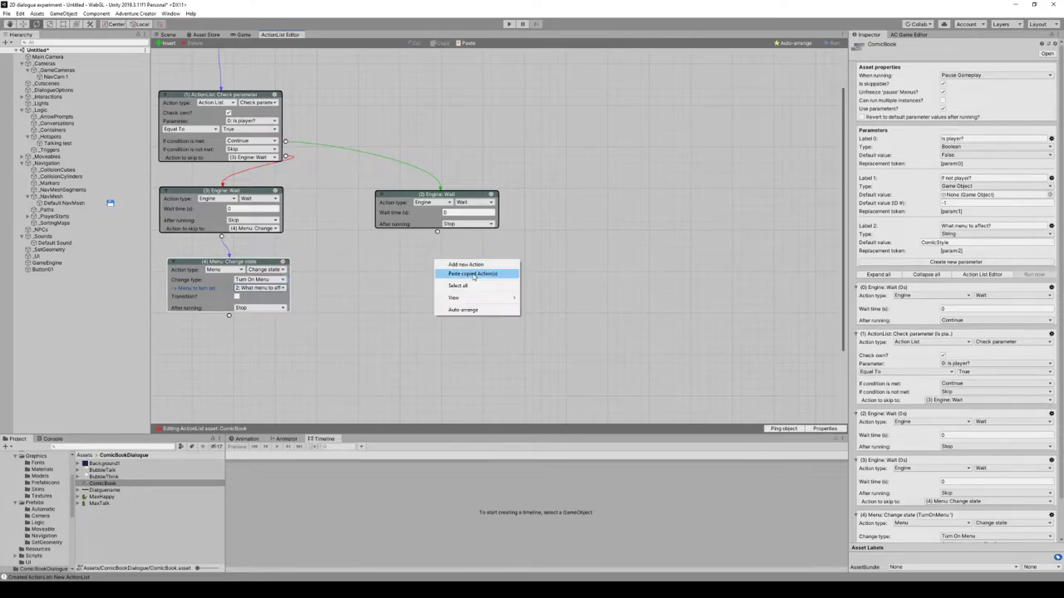
{"action": "left_click", "coordinate": [473, 275]}
{"action": "left_click_drag", "start_coordinate": [437, 231], "coordinate": [446, 261]}
- Create a fourth parameter labelled "Background?" of type String with the default value BLarge
{"action": "scroll", "coordinate": [550, 303], "scroll_direction": "down", "scroll_amount": 3}
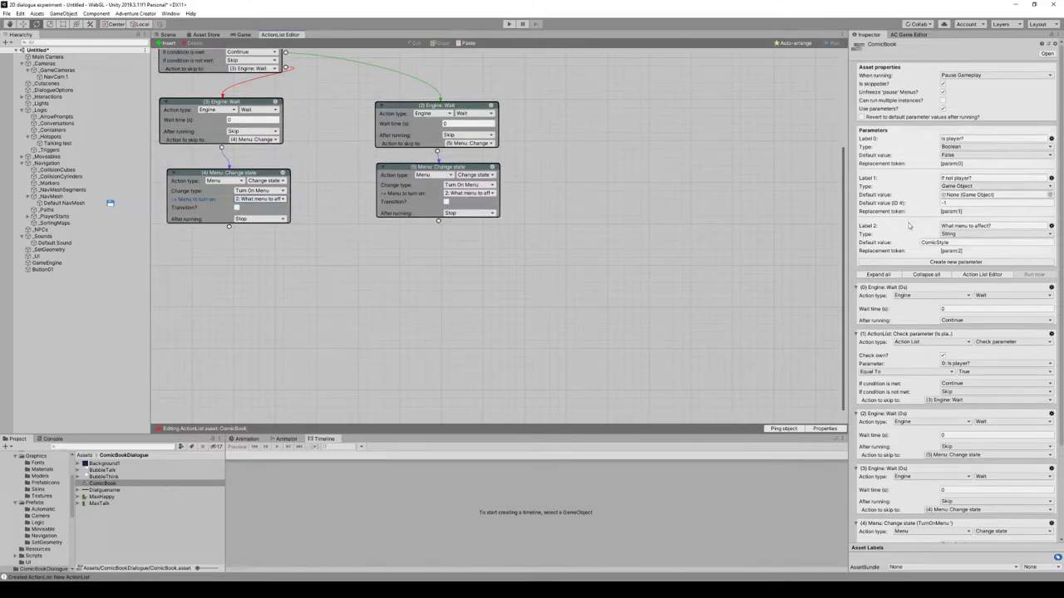
{"action": "left_click", "coordinate": [973, 242]}
{"action": "left_click", "coordinate": [945, 264]}
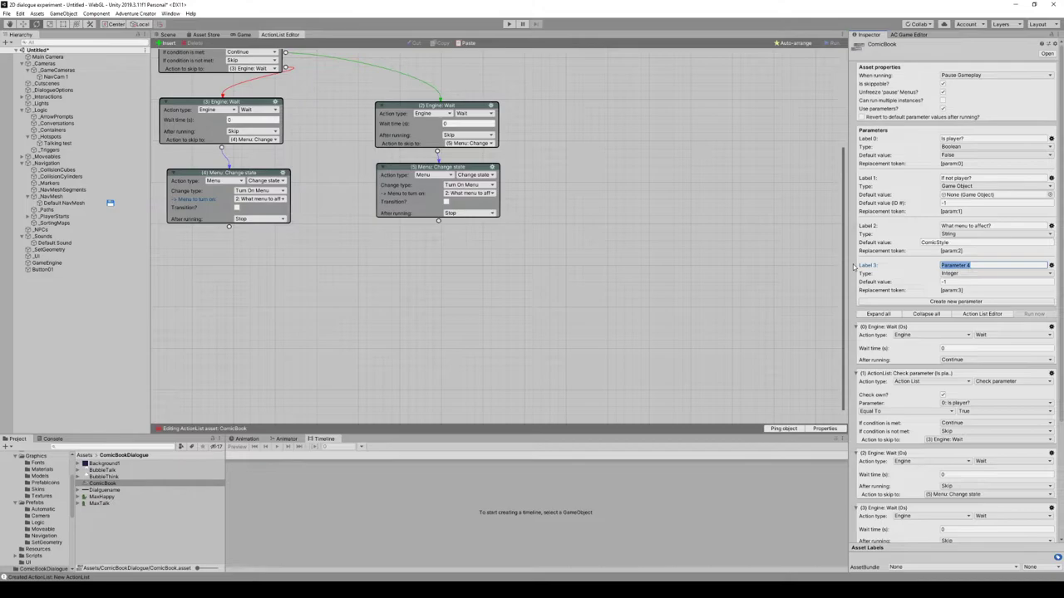
{"action": "type", "text": "Background?"}
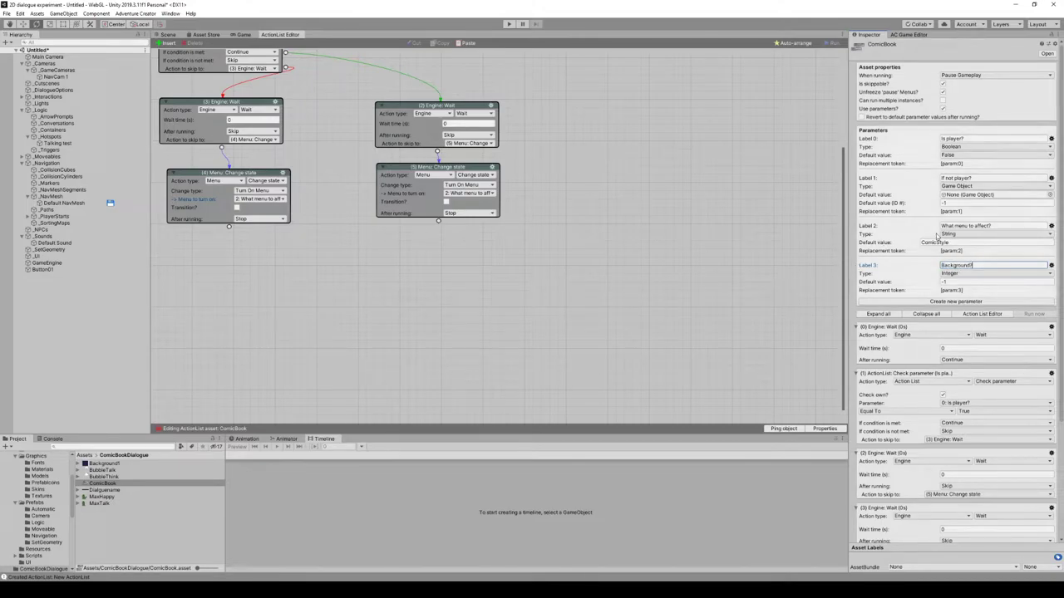
{"action": "left_click", "coordinate": [991, 274]}
{"action": "left_click", "coordinate": [984, 328]}
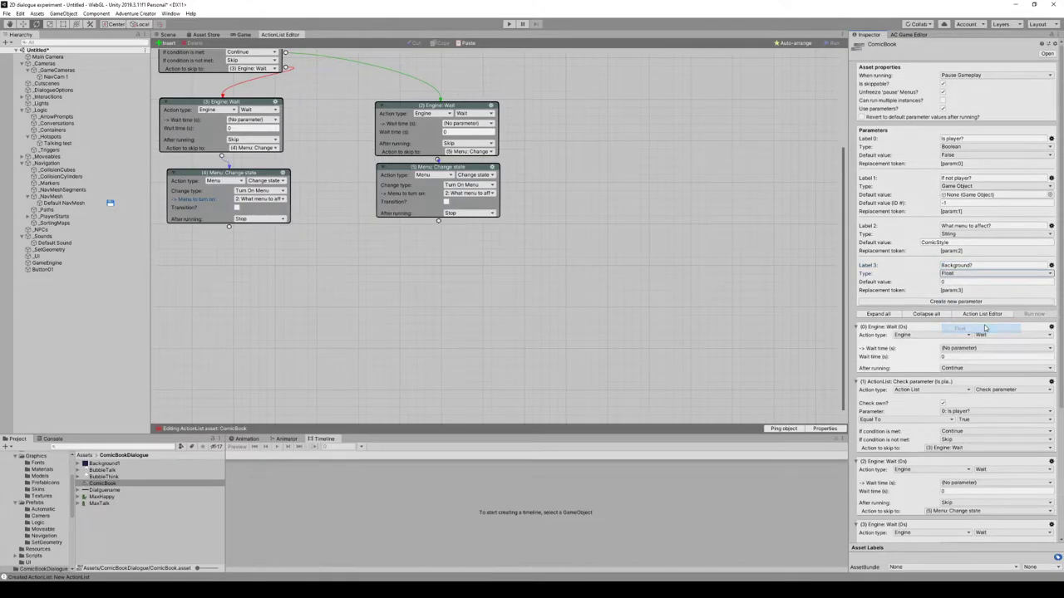
{"action": "left_click", "coordinate": [989, 274]}
{"action": "left_click", "coordinate": [960, 313]}
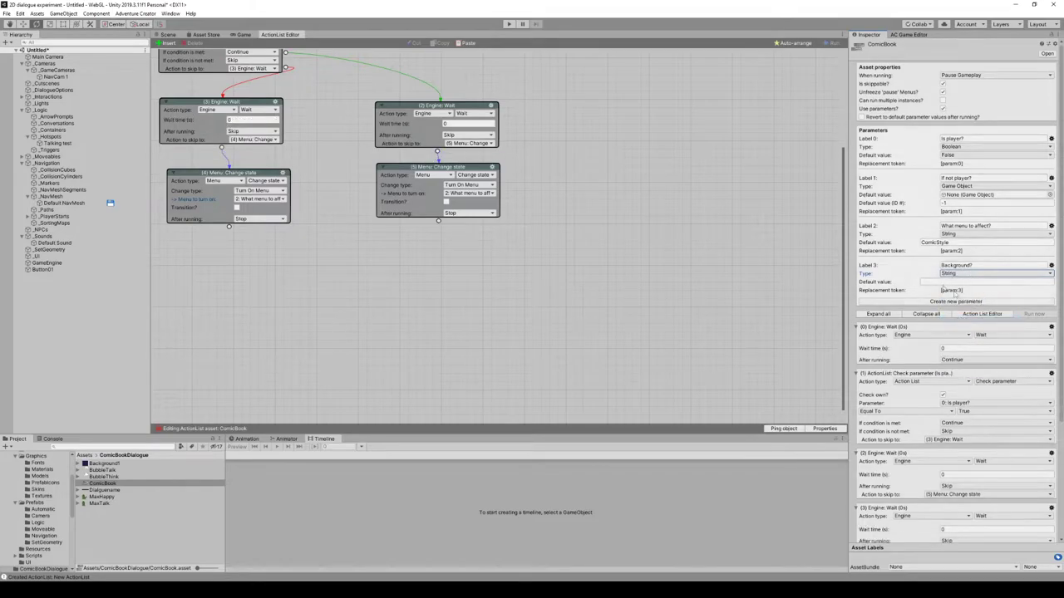
{"action": "left_click", "coordinate": [941, 282]}
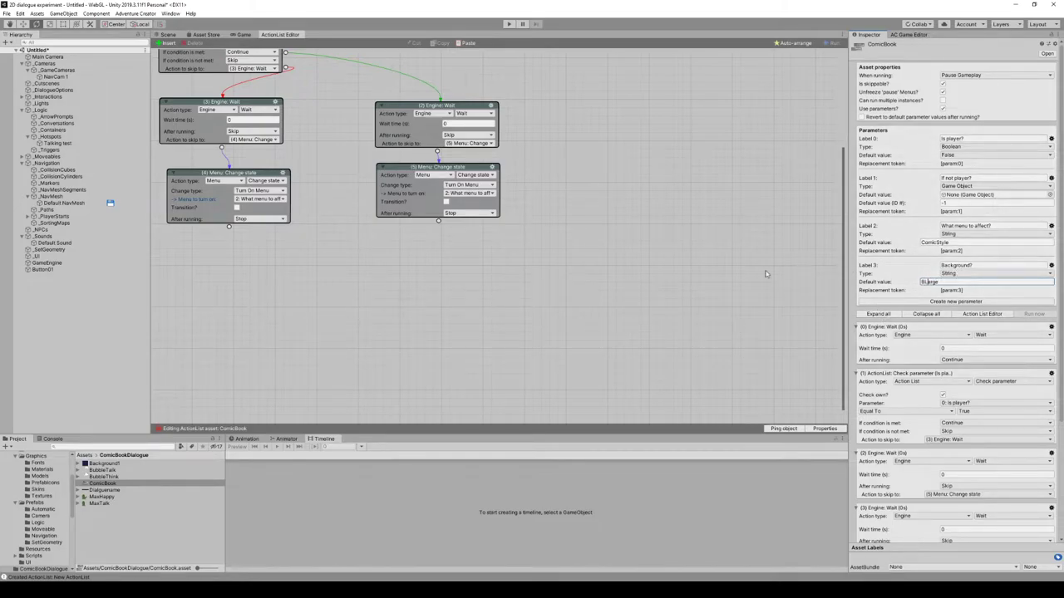
{"action": "left_click", "coordinate": [536, 265]}
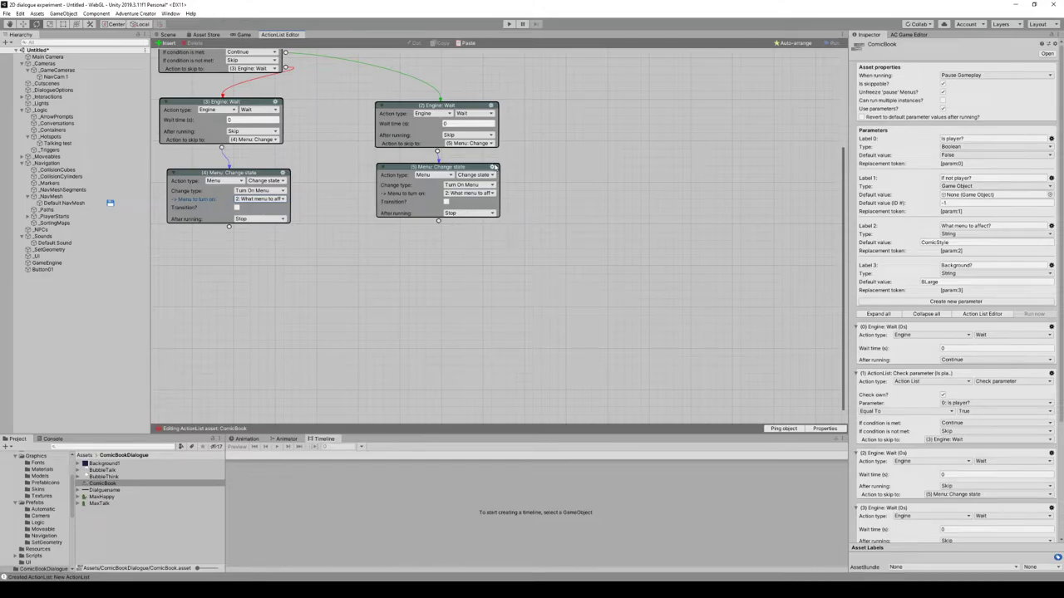
- Add another Menu: Change state action below the not-met branch and set its change type to Show Menu Element
{"action": "right_click", "coordinate": [230, 253]}
{"action": "left_click", "coordinate": [250, 258]}
{"action": "left_click", "coordinate": [279, 265]}
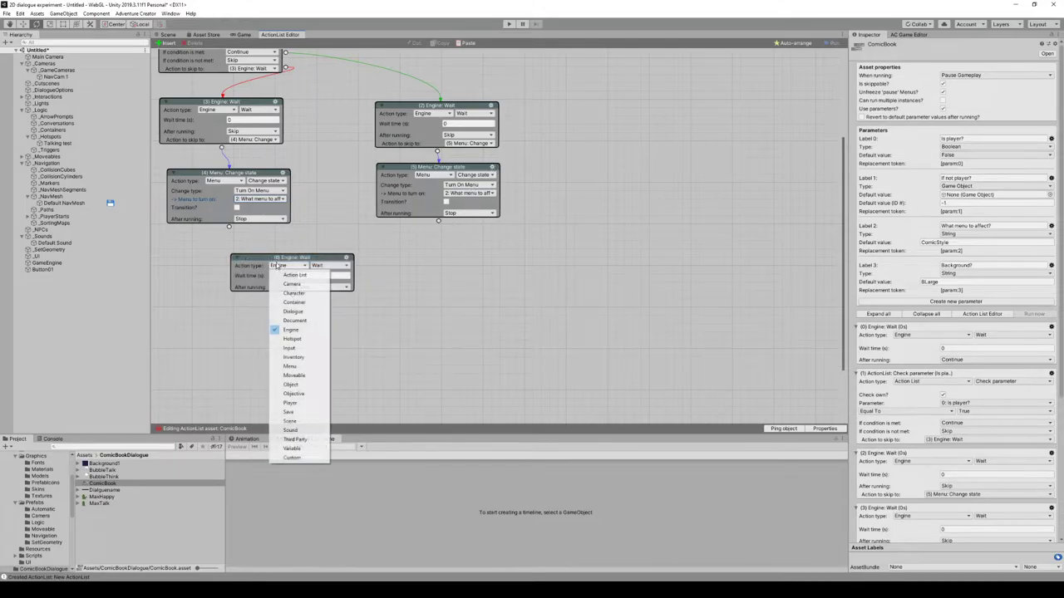
{"action": "left_click", "coordinate": [312, 367]}
{"action": "left_click", "coordinate": [328, 275]}
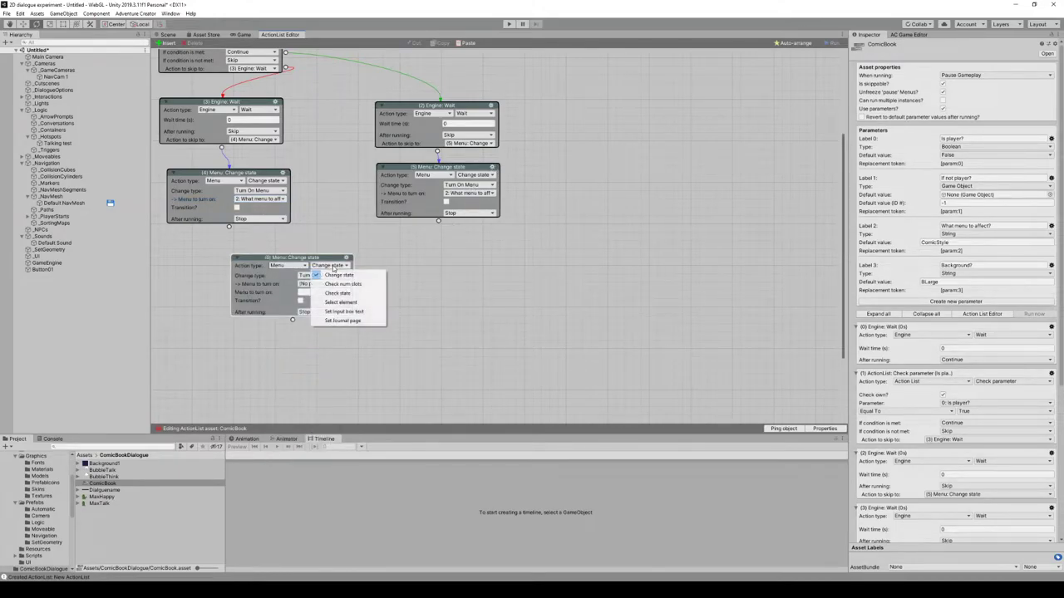
{"action": "left_click", "coordinate": [486, 272]}
{"action": "left_click", "coordinate": [328, 275]}
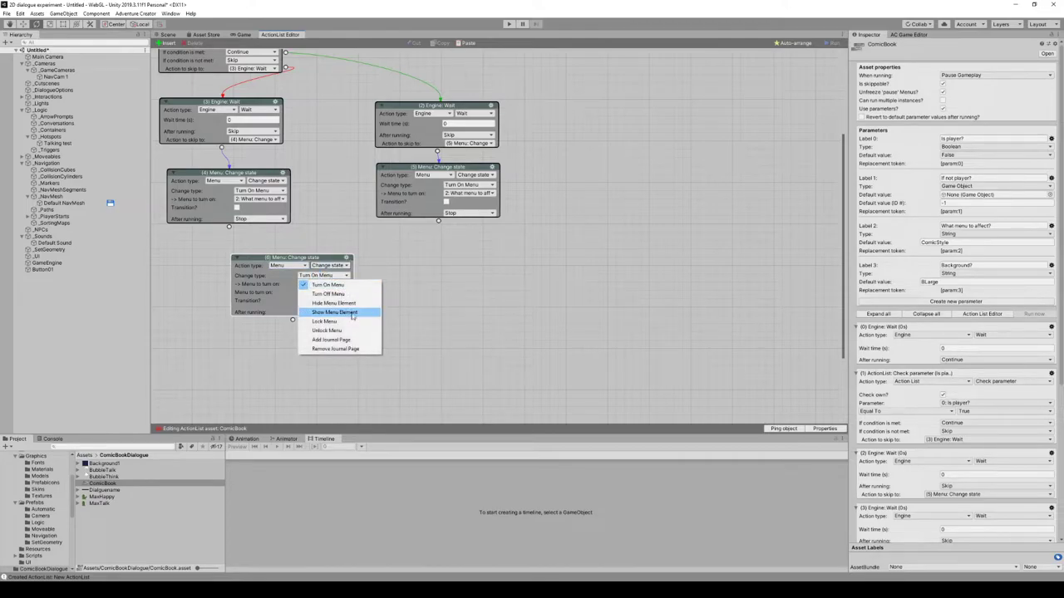
{"action": "left_click", "coordinate": [352, 316]}
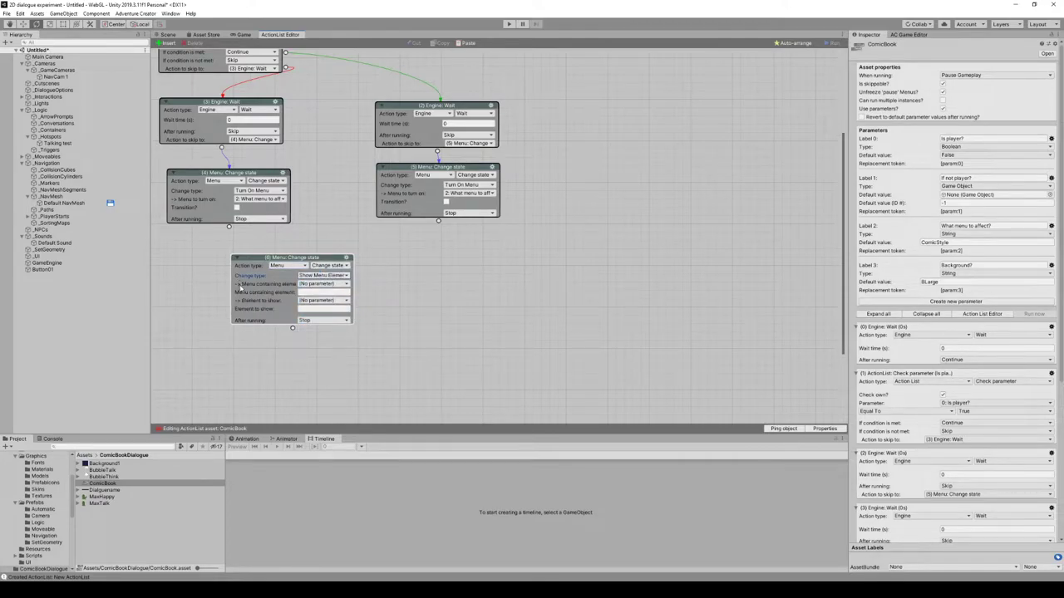
- Assign "What menu to affect?" as the containing menu and "Background?" as the element to show, and link the action after the not-met branch's Turn On Menu
{"action": "left_click", "coordinate": [333, 285]}
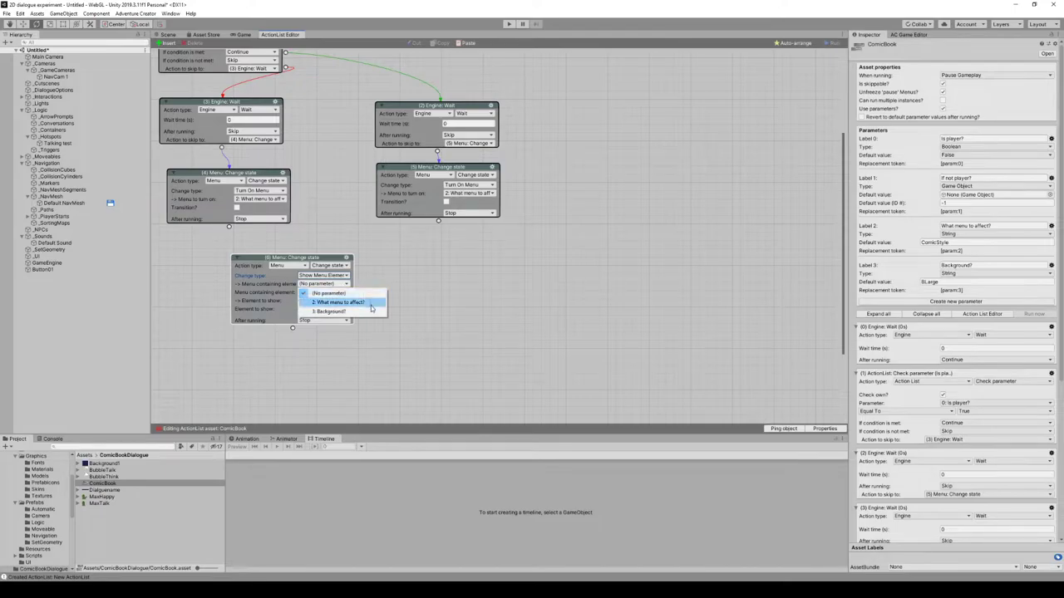
{"action": "left_click", "coordinate": [370, 303]}
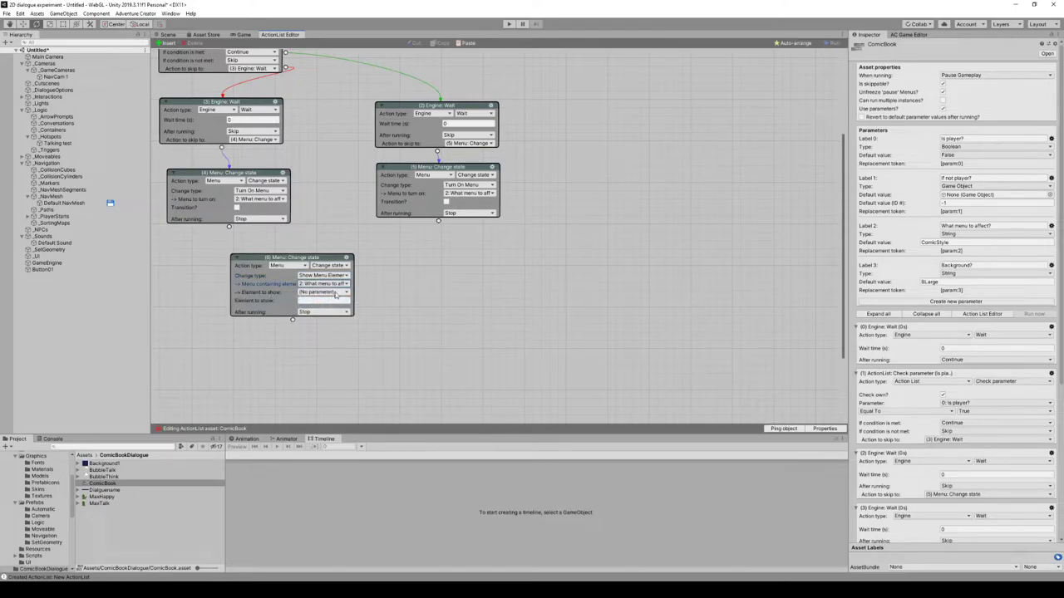
{"action": "left_click", "coordinate": [334, 293]}
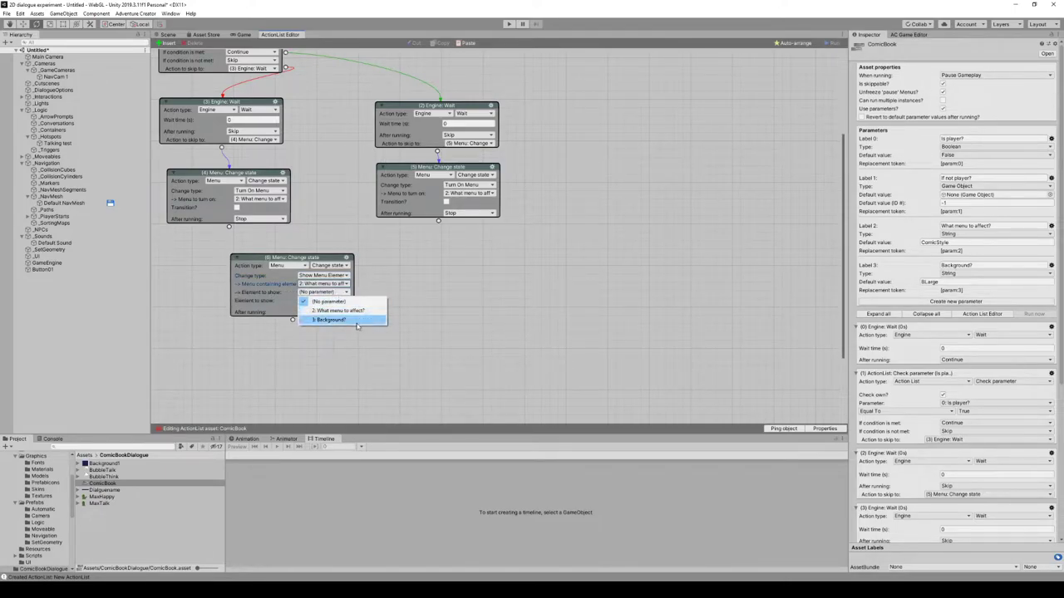
{"action": "left_click", "coordinate": [353, 322]}
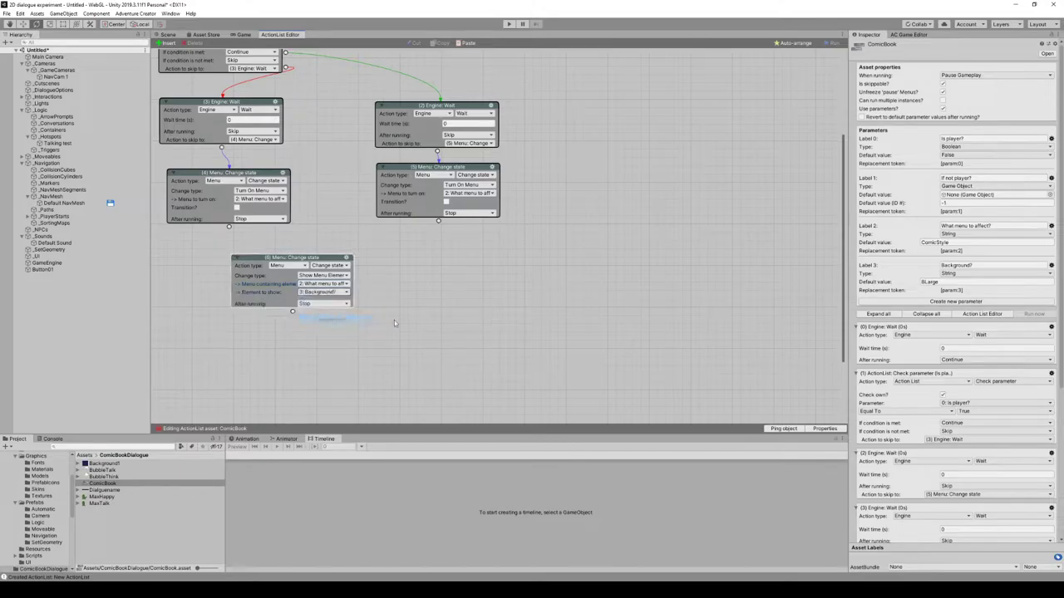
{"action": "left_click_drag", "start_coordinate": [317, 260], "coordinate": [254, 270]}
{"action": "left_click_drag", "start_coordinate": [230, 227], "coordinate": [237, 278]}
- Copy the Show Menu Element action and paste it after the Turn On Menu action in the met branch, placing it below
{"action": "right_click", "coordinate": [300, 273]}
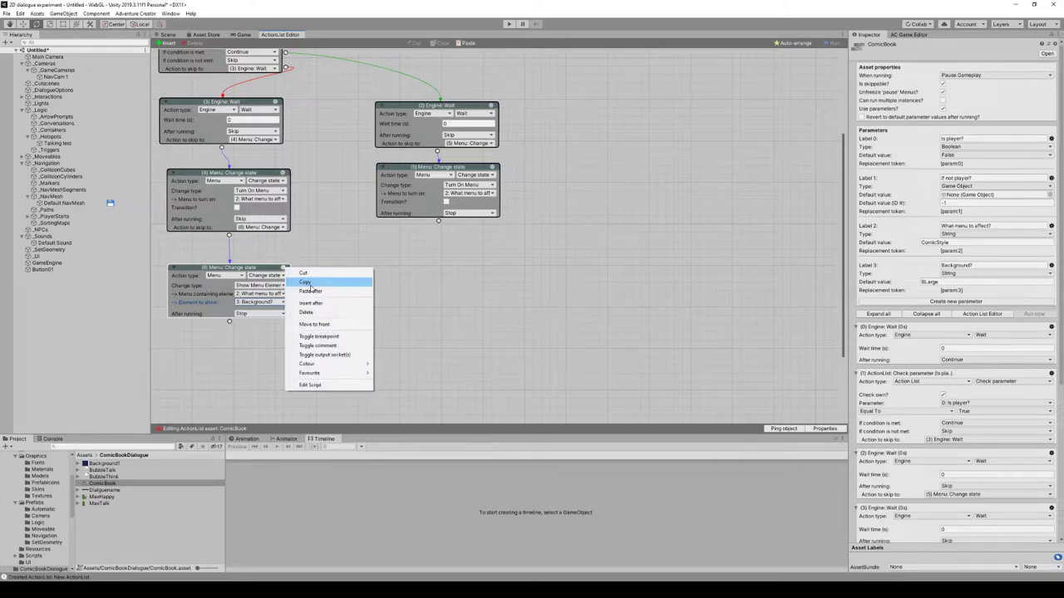
{"action": "left_click", "coordinate": [305, 282]}
{"action": "right_click", "coordinate": [493, 170]}
{"action": "left_click", "coordinate": [515, 190]}
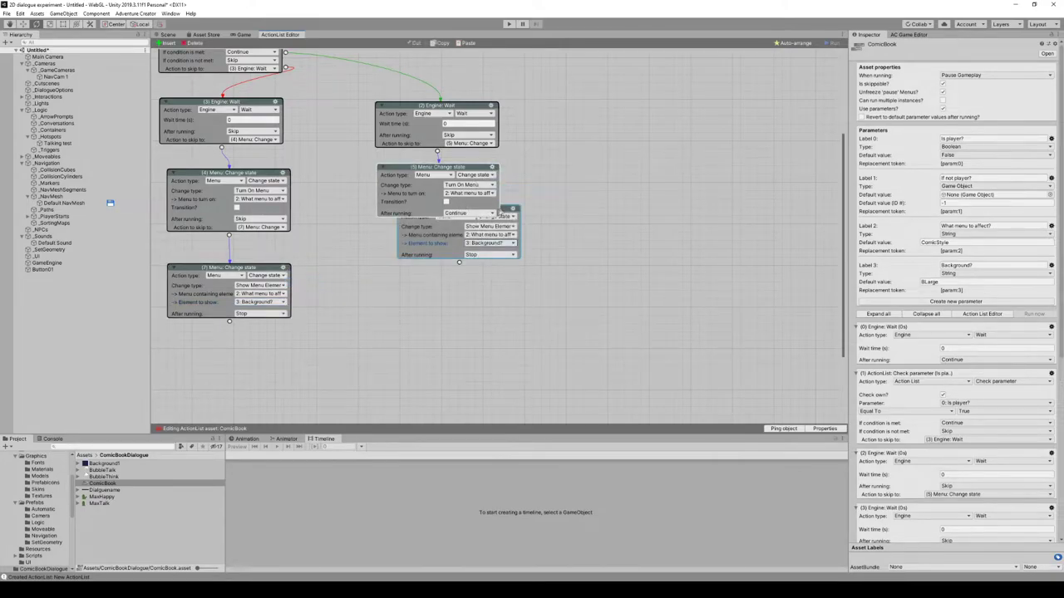
{"action": "scroll", "coordinate": [579, 310], "scroll_direction": "down", "scroll_amount": 3}
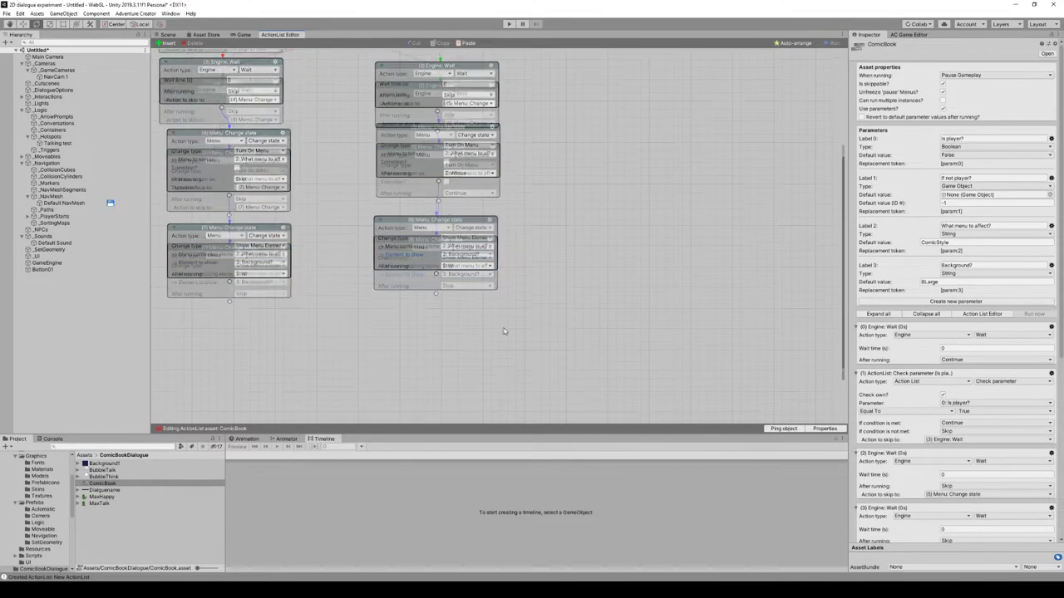
- Create a fifth parameter labelled "Portrait" of type String with the default value MaxTalk
{"action": "left_click", "coordinate": [979, 302]}
{"action": "left_click", "coordinate": [920, 305]}
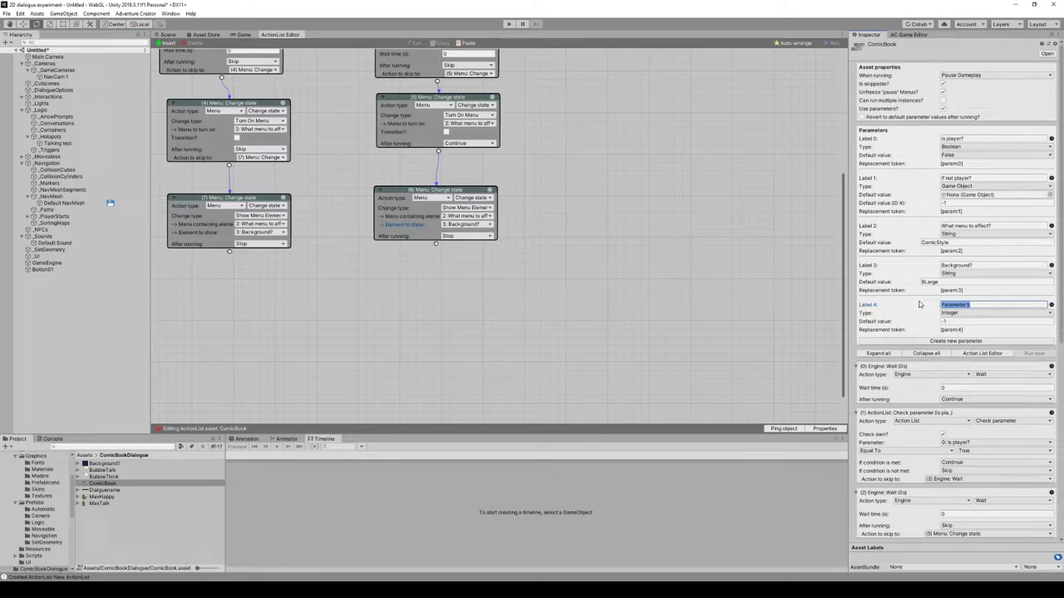
{"action": "type", "text": "Portrait"}
{"action": "left_click", "coordinate": [989, 313]}
{"action": "left_click", "coordinate": [982, 365]}
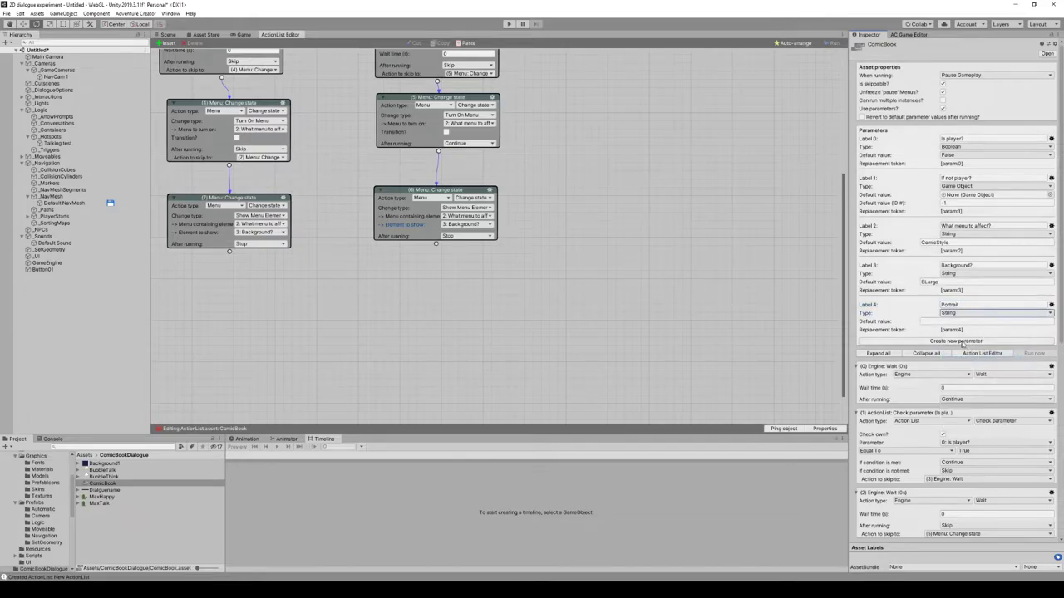
{"action": "left_click", "coordinate": [929, 321]}
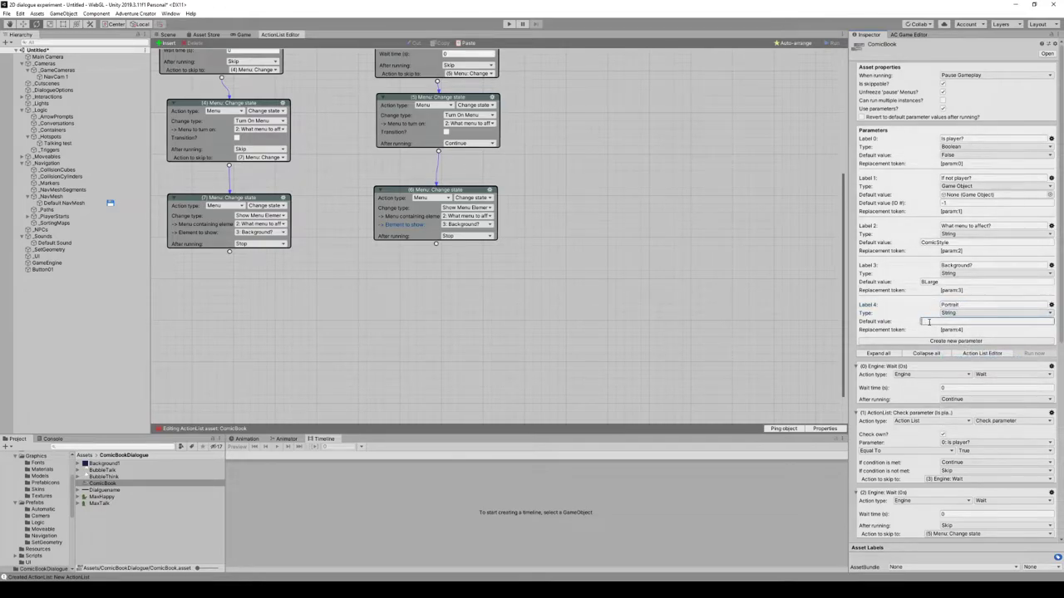
{"action": "type", "text": "MaxTalk"}
{"action": "left_click", "coordinate": [339, 220]}
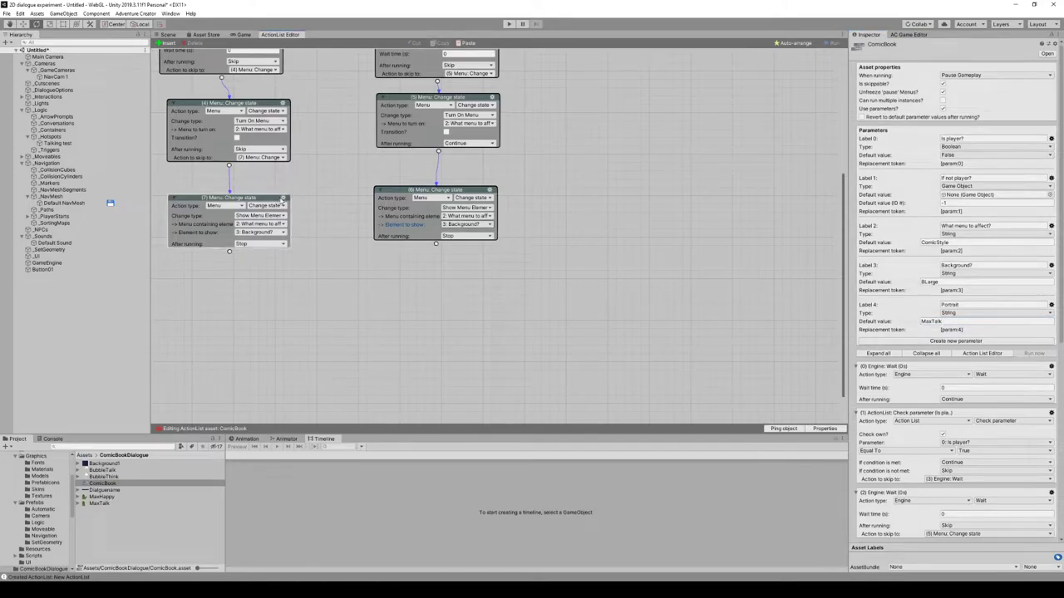
- Duplicate the not-met branch's Show Menu Element action directly after itself and place the copy below it
{"action": "left_click", "coordinate": [283, 198]}
{"action": "left_click", "coordinate": [305, 213]}
{"action": "left_click", "coordinate": [284, 198]}
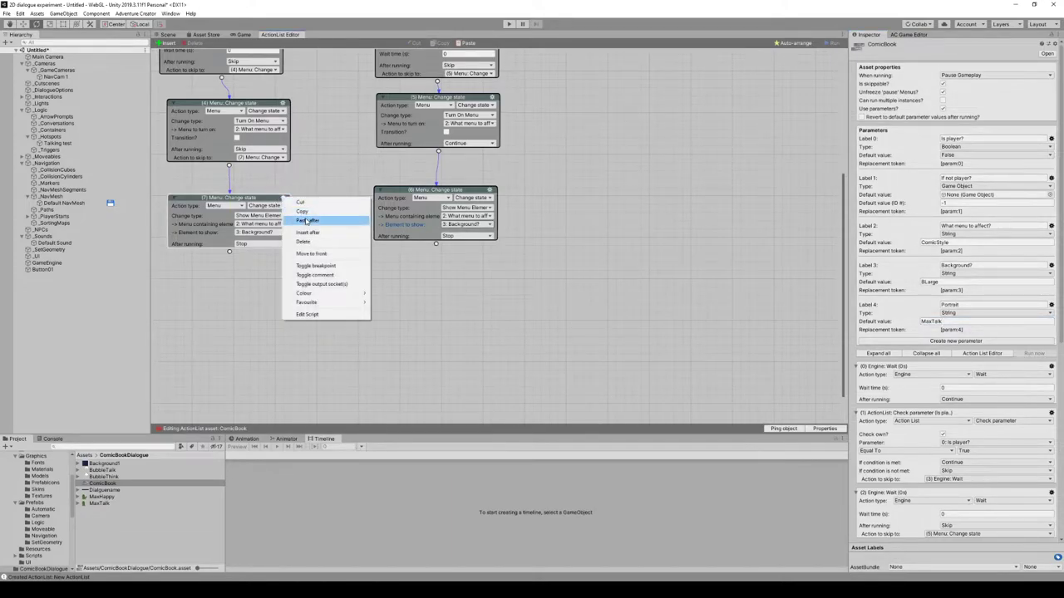
{"action": "left_click", "coordinate": [310, 221]}
{"action": "left_click_drag", "start_coordinate": [280, 273], "coordinate": [276, 285]}
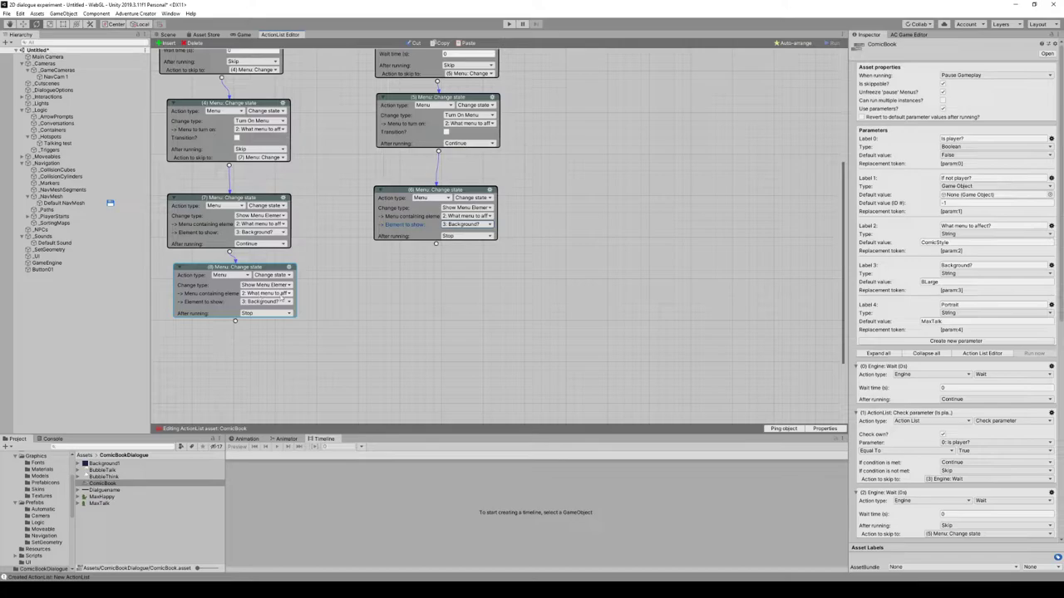
- Set the copied not-met action to show the "Portrait" element, and duplicate it after the met branch's background action, placing the copy below
{"action": "left_click", "coordinate": [282, 302]}
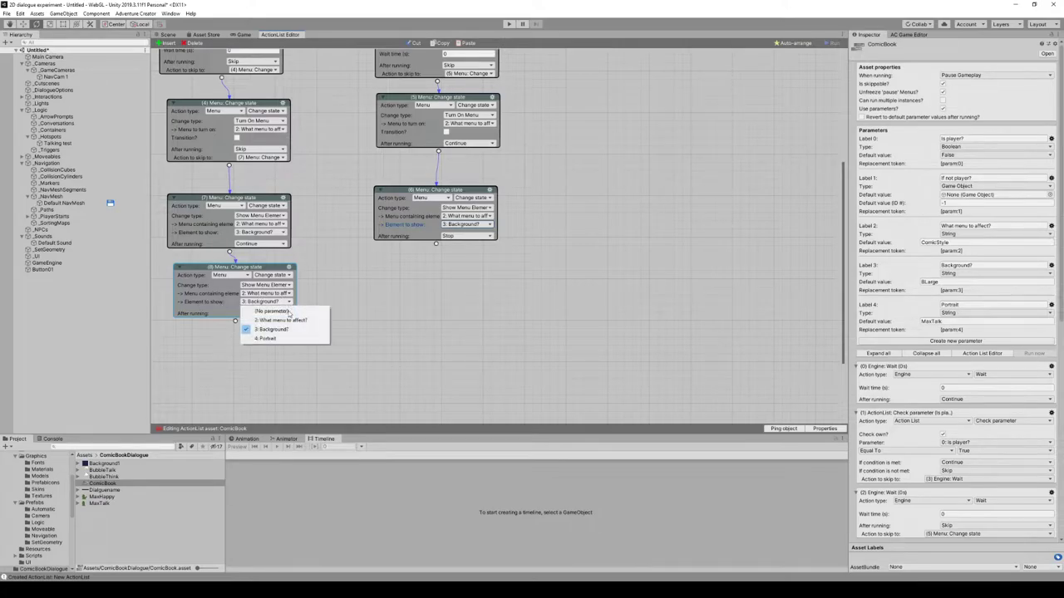
{"action": "left_click", "coordinate": [264, 339]}
{"action": "left_click", "coordinate": [290, 274]}
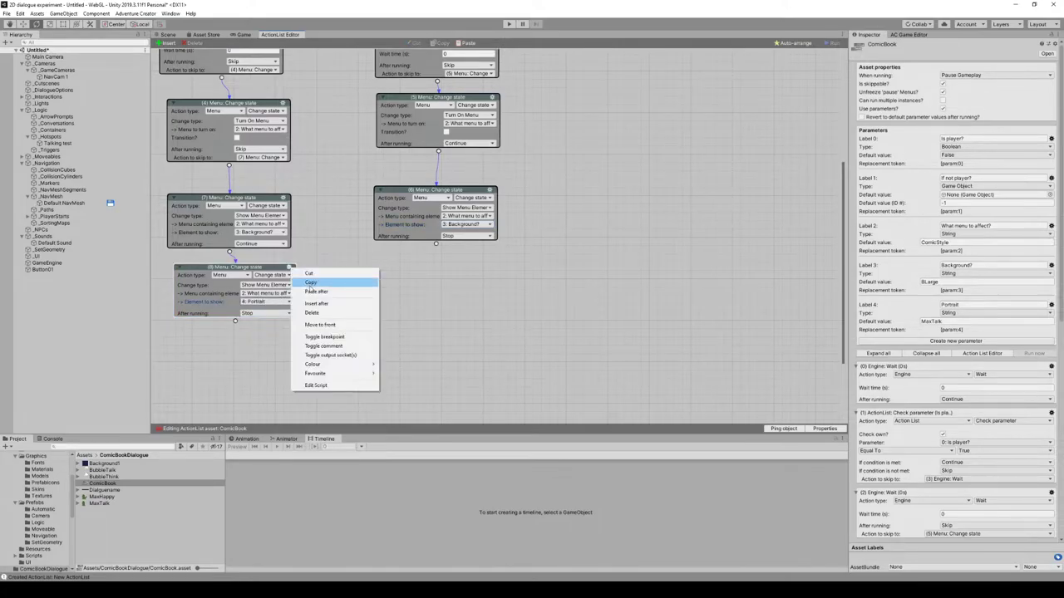
{"action": "left_click", "coordinate": [309, 282]}
{"action": "left_click", "coordinate": [490, 191]}
{"action": "left_click", "coordinate": [489, 192]}
{"action": "left_click", "coordinate": [500, 210]}
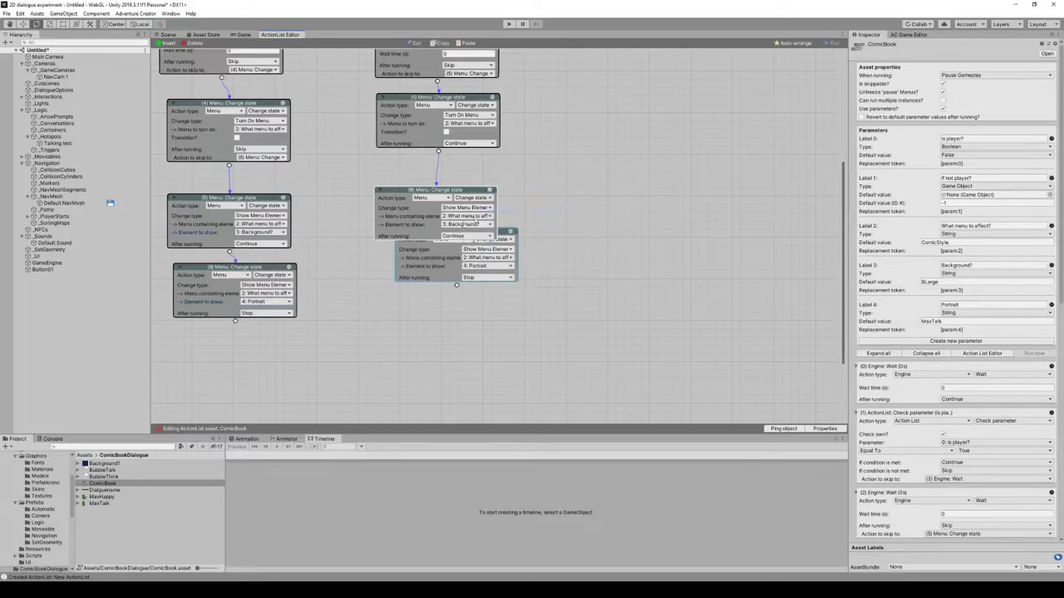
{"action": "left_click_drag", "start_coordinate": [503, 235], "coordinate": [481, 272]}
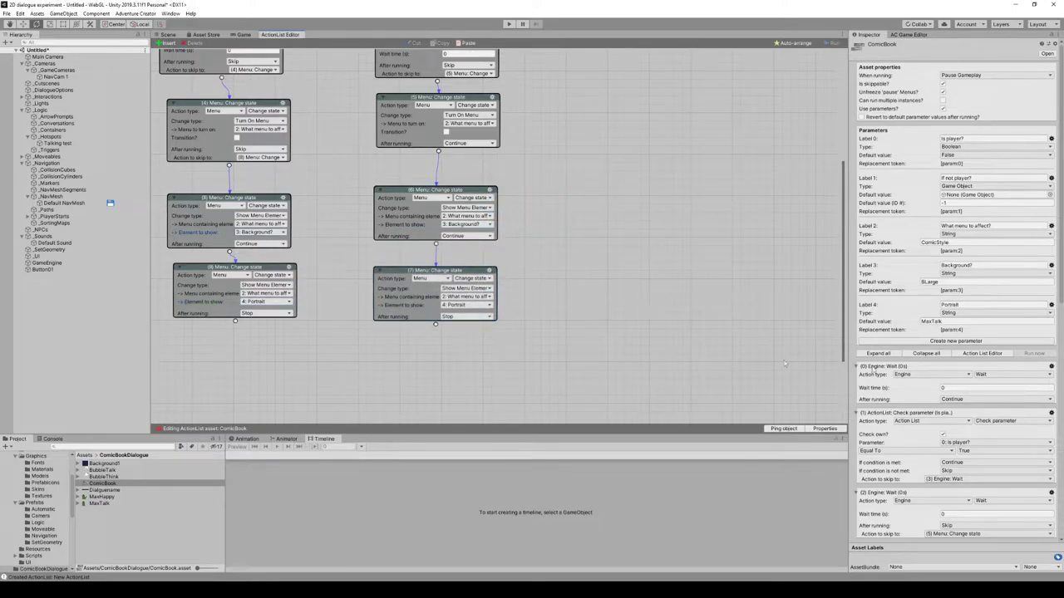
- Create a sixth parameter labelled "SpeechBubble?" of type String with the default value BubbleTalk
{"action": "left_click", "coordinate": [969, 341]}
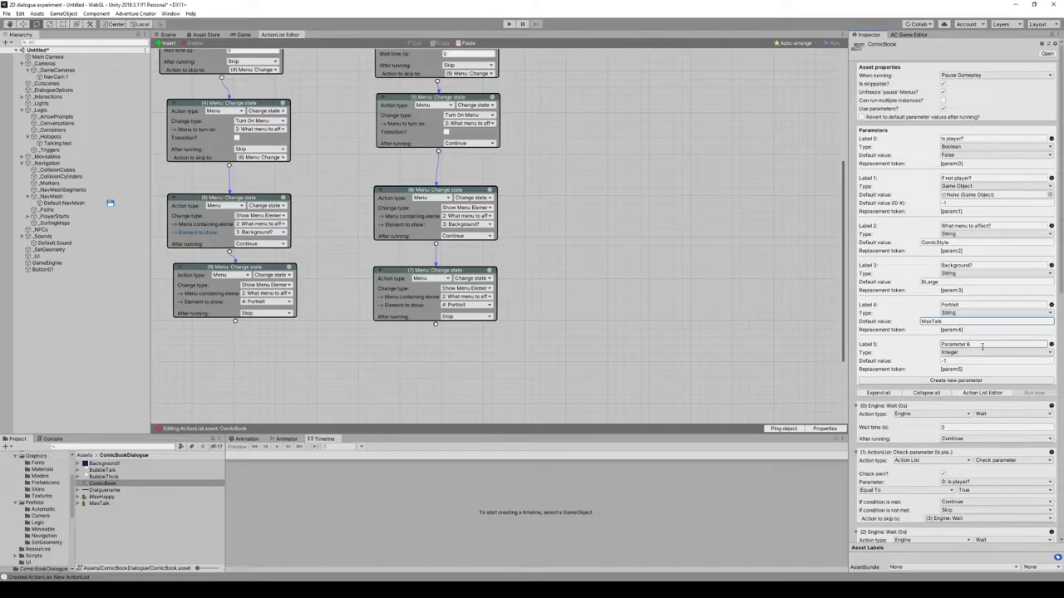
{"action": "left_click", "coordinate": [982, 345]}
{"action": "type", "text": "SpeechBubble?"}
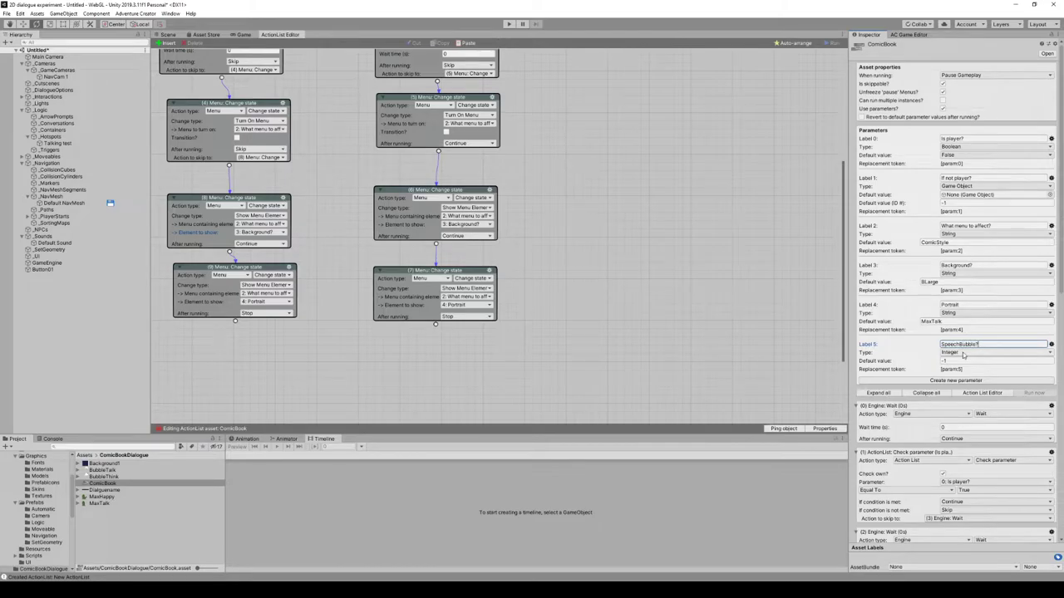
{"action": "left_click", "coordinate": [966, 353]}
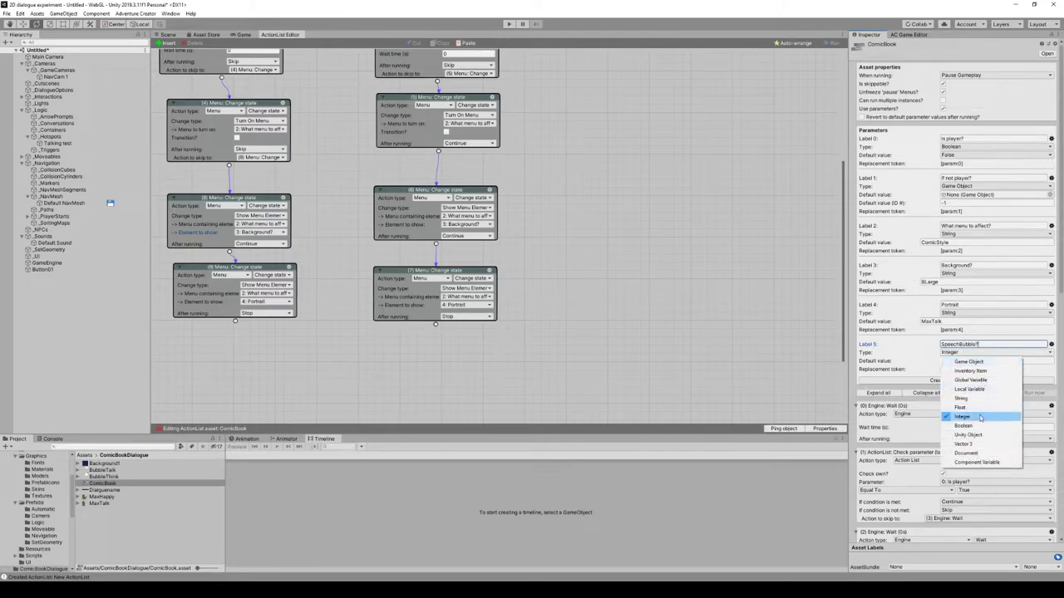
{"action": "left_click", "coordinate": [978, 400]}
{"action": "left_click", "coordinate": [924, 361]}
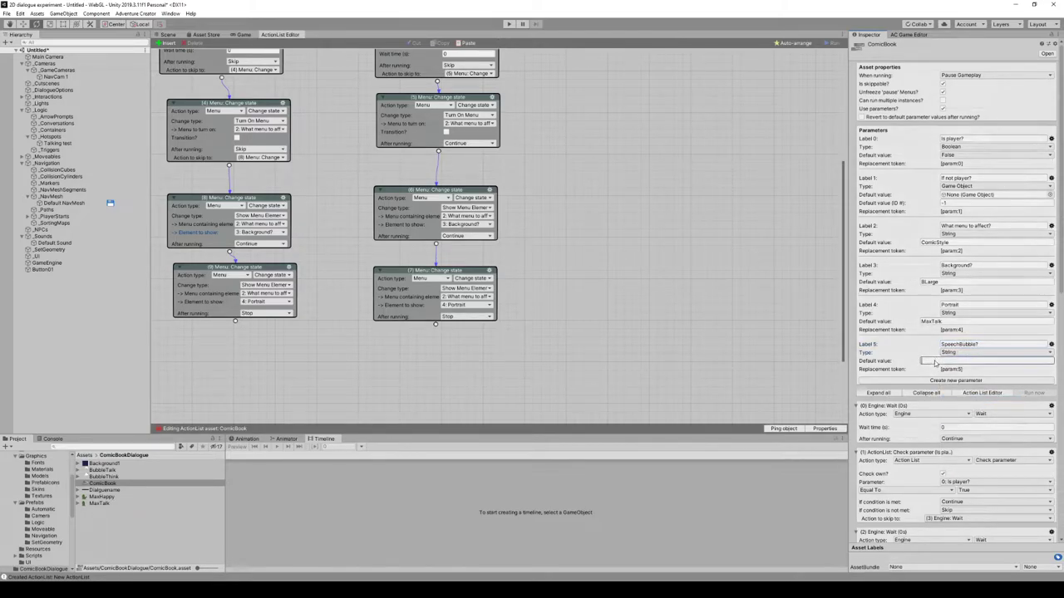
{"action": "left_click", "coordinate": [387, 366]}
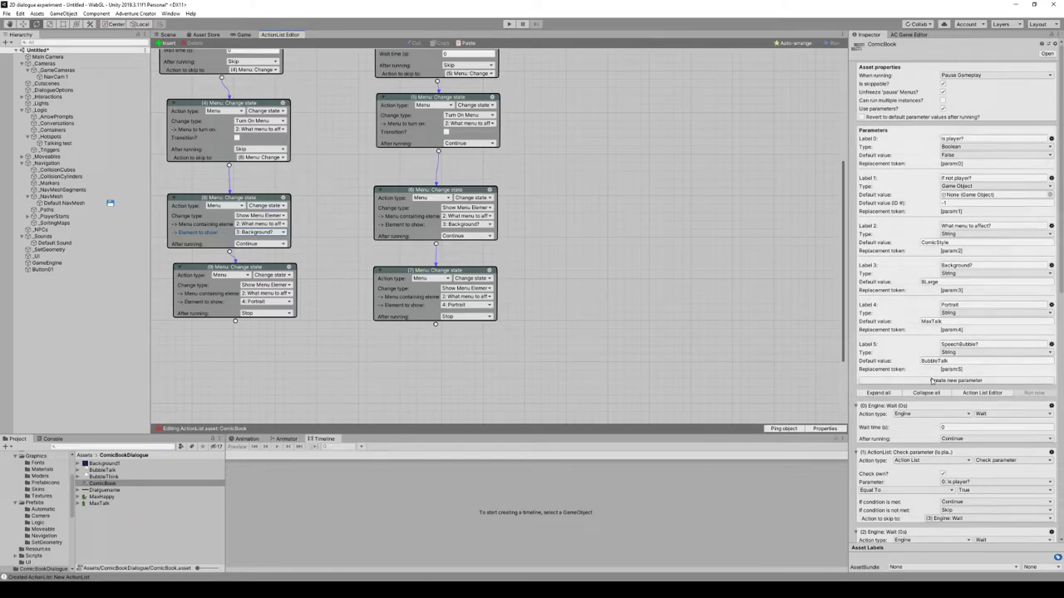
- Paste the copied action below the not-met branch, set it to show "SpeechBubble?", and link the Portrait action to it
{"action": "right_click", "coordinate": [236, 341]}
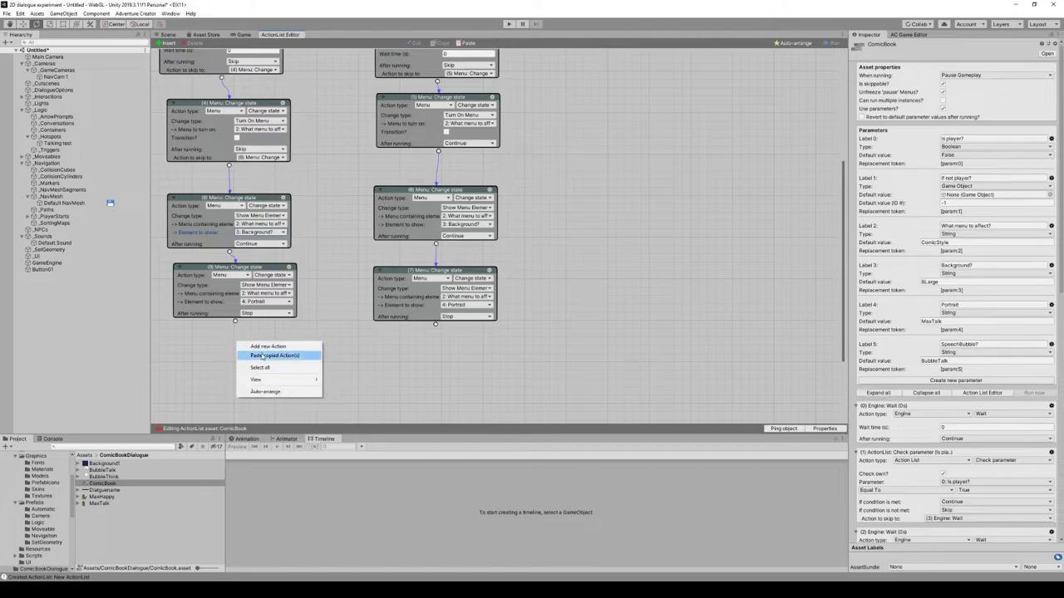
{"action": "left_click", "coordinate": [267, 357]}
{"action": "left_click", "coordinate": [341, 380]}
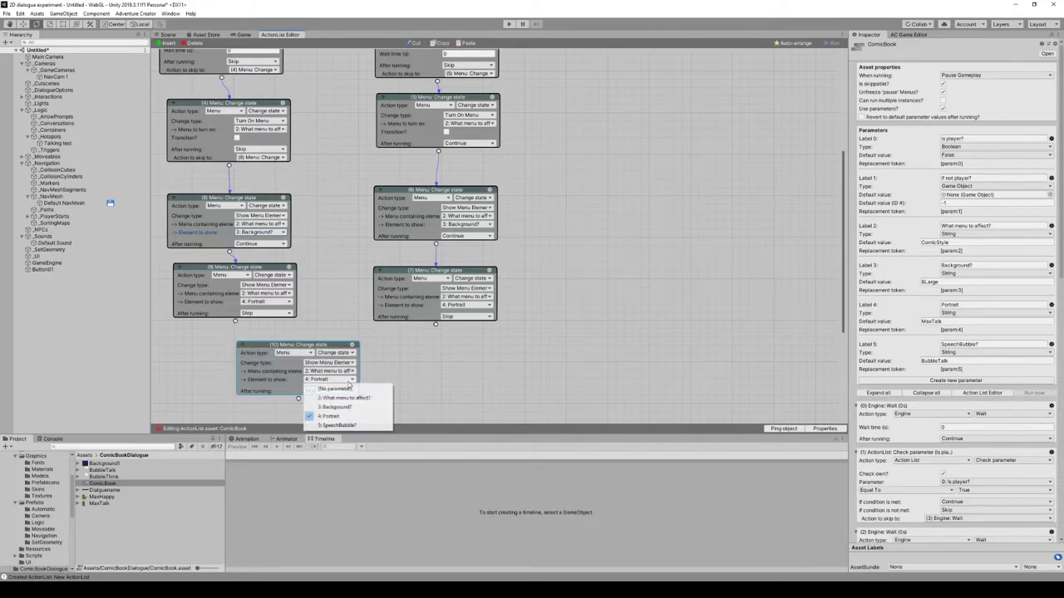
{"action": "left_click", "coordinate": [345, 427]}
{"action": "left_click_drag", "start_coordinate": [238, 324], "coordinate": [265, 358]}
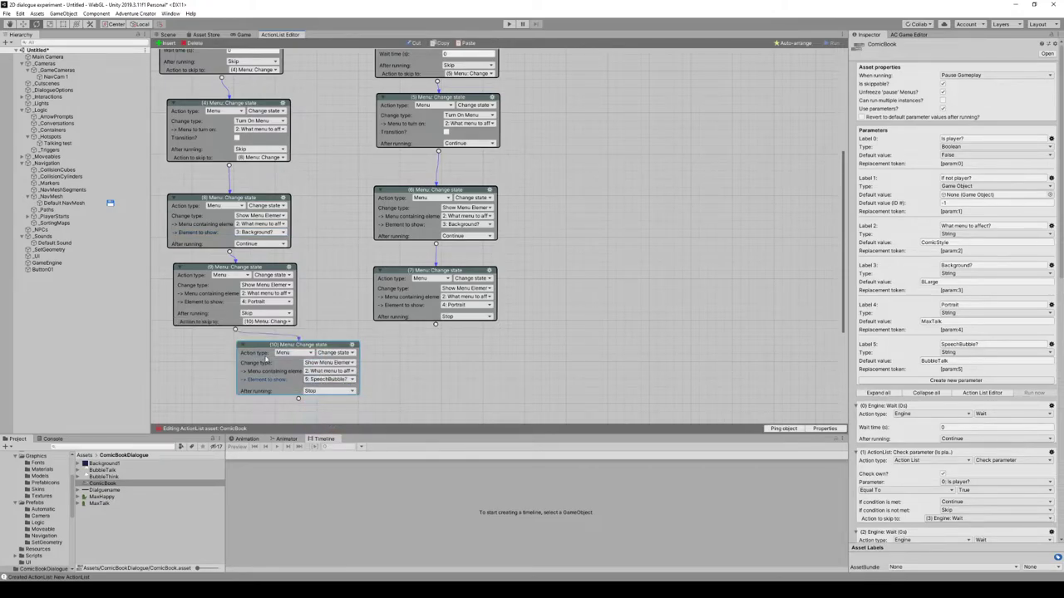
- Paste a "SpeechBubble?" Show Menu Element action after the met branch's Portrait action, and arrange both branches' speech bubble actions below their Portrait actions
{"action": "right_click", "coordinate": [492, 294]}
{"action": "left_click", "coordinate": [519, 305]}
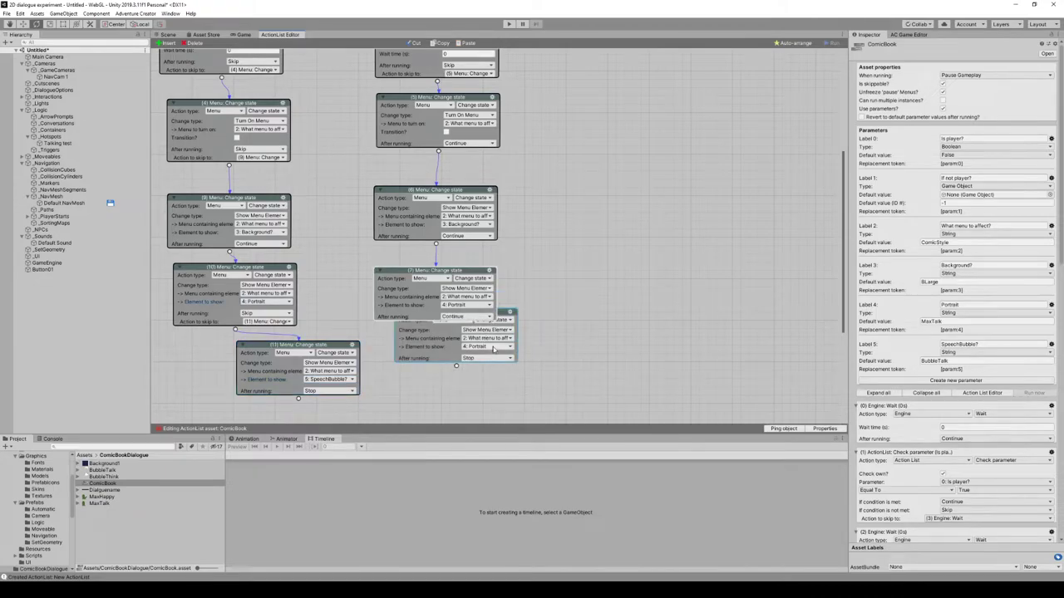
{"action": "left_click", "coordinate": [494, 349]}
{"action": "left_click", "coordinate": [486, 387]}
{"action": "left_click_drag", "start_coordinate": [501, 315], "coordinate": [494, 344]}
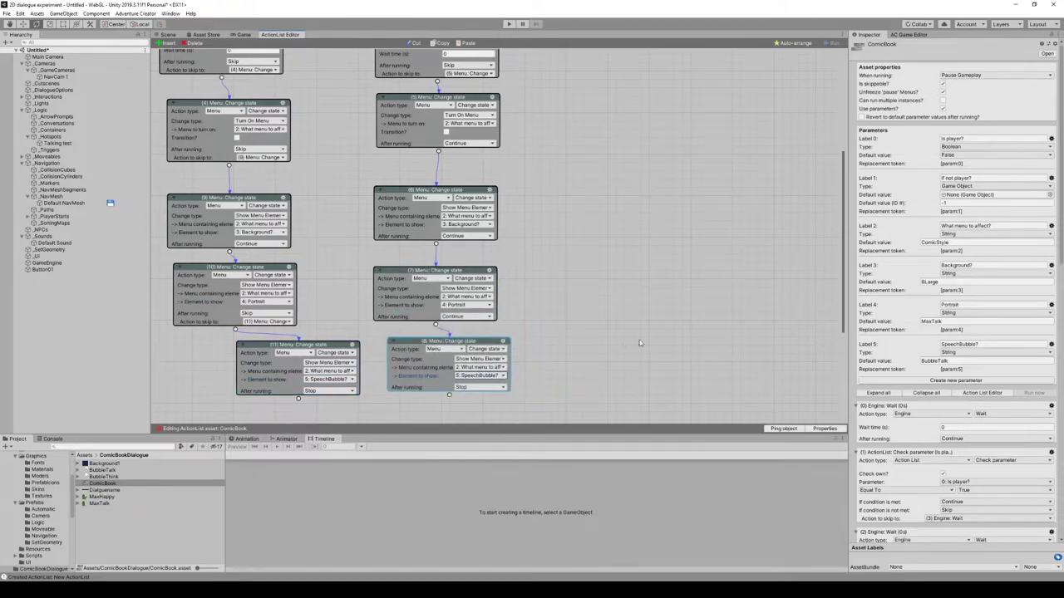
{"action": "left_click", "coordinate": [639, 343]}
{"action": "scroll", "coordinate": [544, 355], "scroll_direction": "down", "scroll_amount": 2}
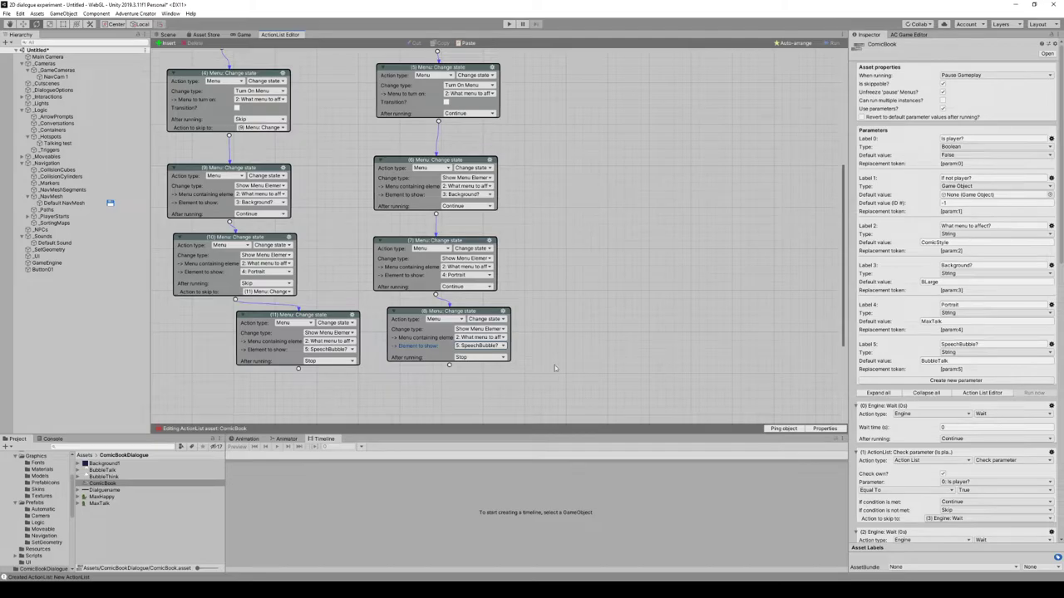
{"action": "left_click_drag", "start_coordinate": [302, 317], "coordinate": [248, 317]}
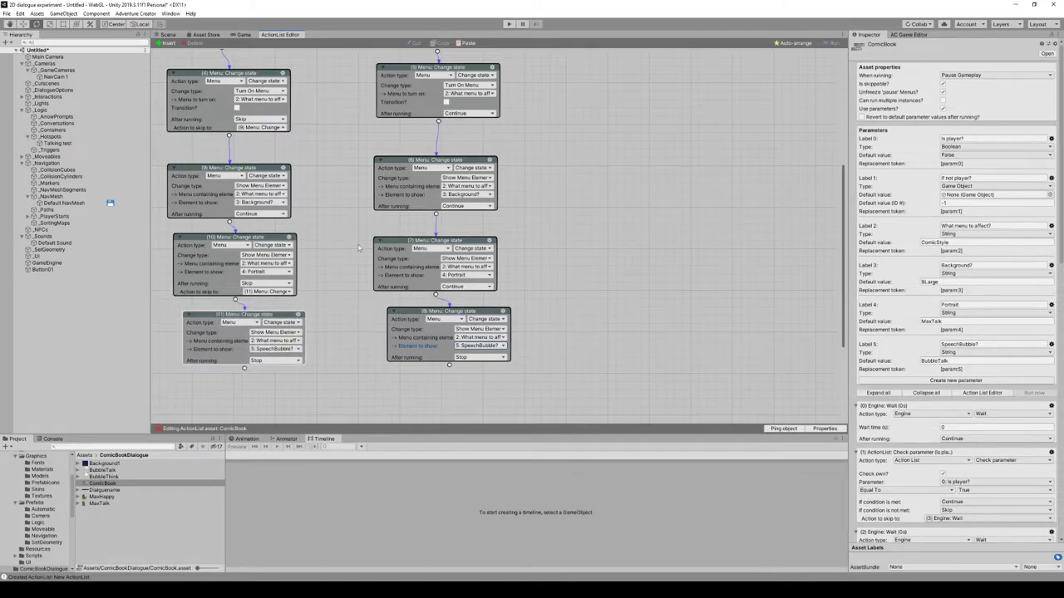
- Add a new Dialogue: Play speech action and place it beneath the met branch's speech bubble action
{"action": "scroll", "coordinate": [598, 341], "scroll_direction": "down", "scroll_amount": 7}
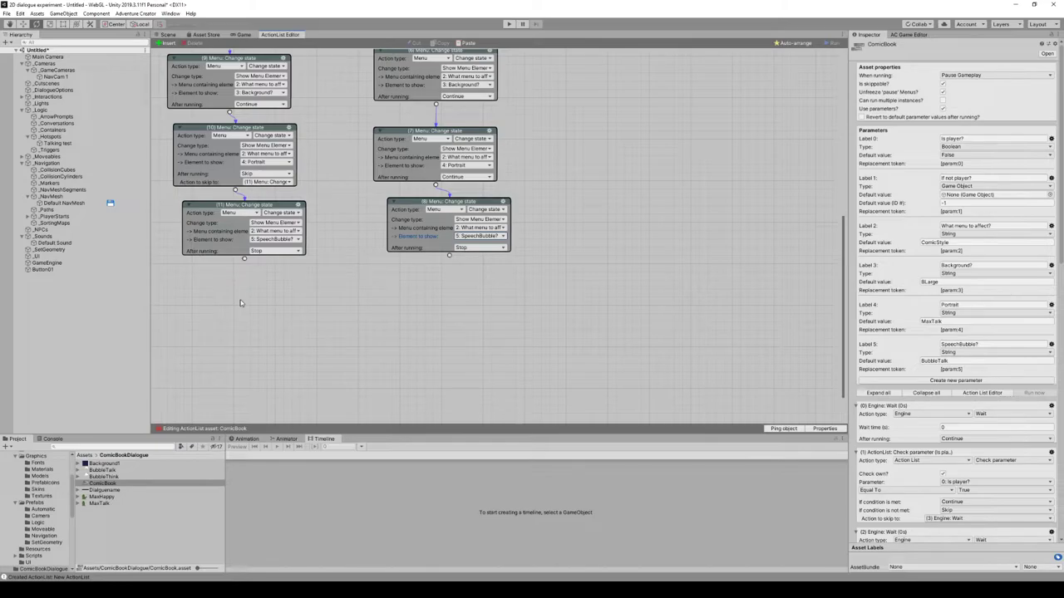
{"action": "right_click", "coordinate": [245, 299]}
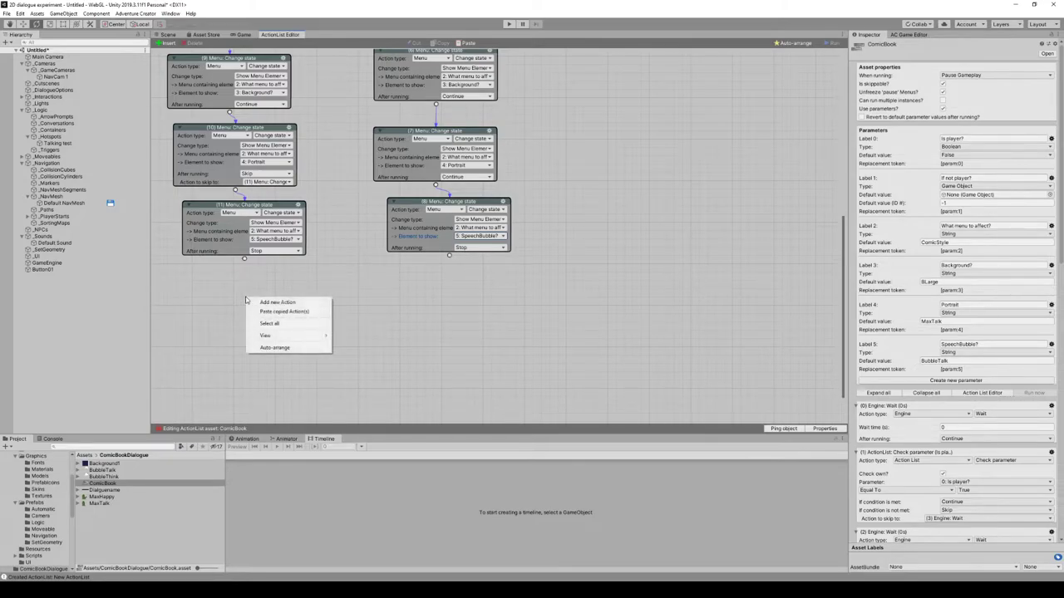
{"action": "left_click", "coordinate": [270, 302]}
{"action": "left_click", "coordinate": [294, 309]}
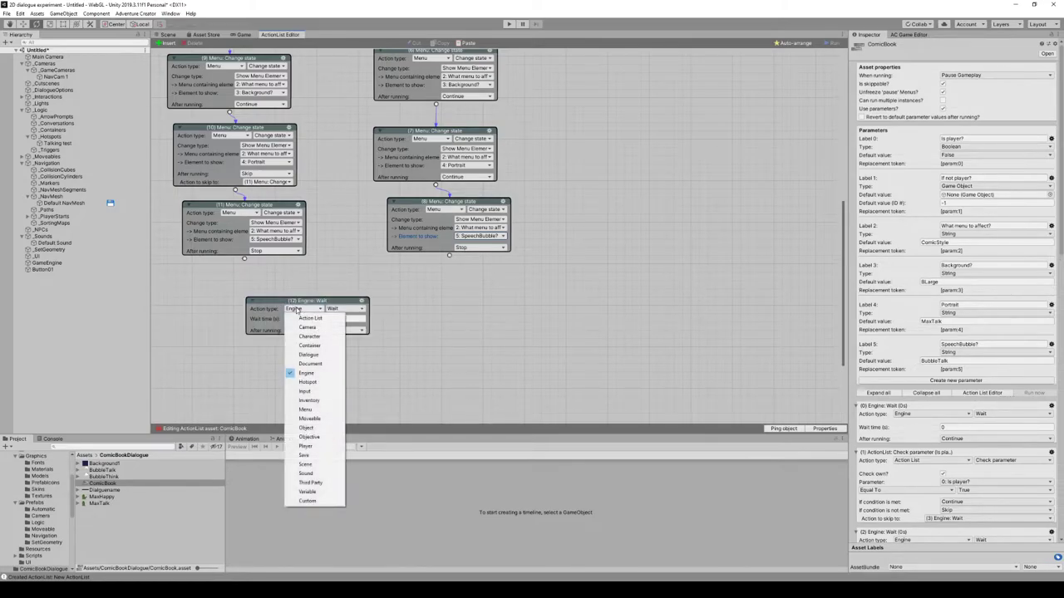
{"action": "left_click", "coordinate": [309, 354]}
{"action": "scroll", "coordinate": [517, 328], "scroll_direction": "up", "scroll_amount": 8}
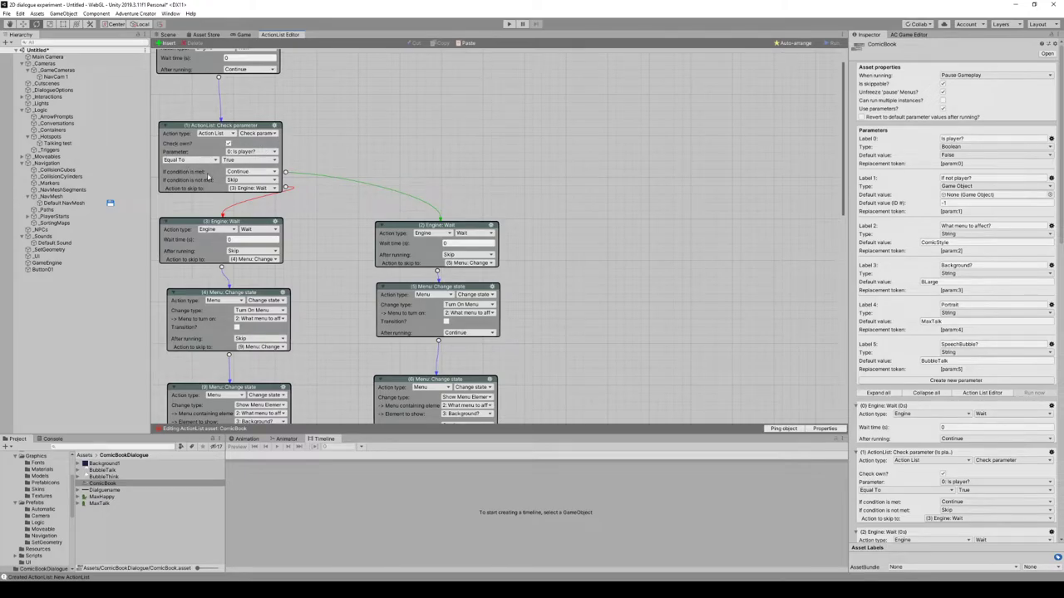
{"action": "scroll", "coordinate": [470, 193], "scroll_direction": "down", "scroll_amount": 10}
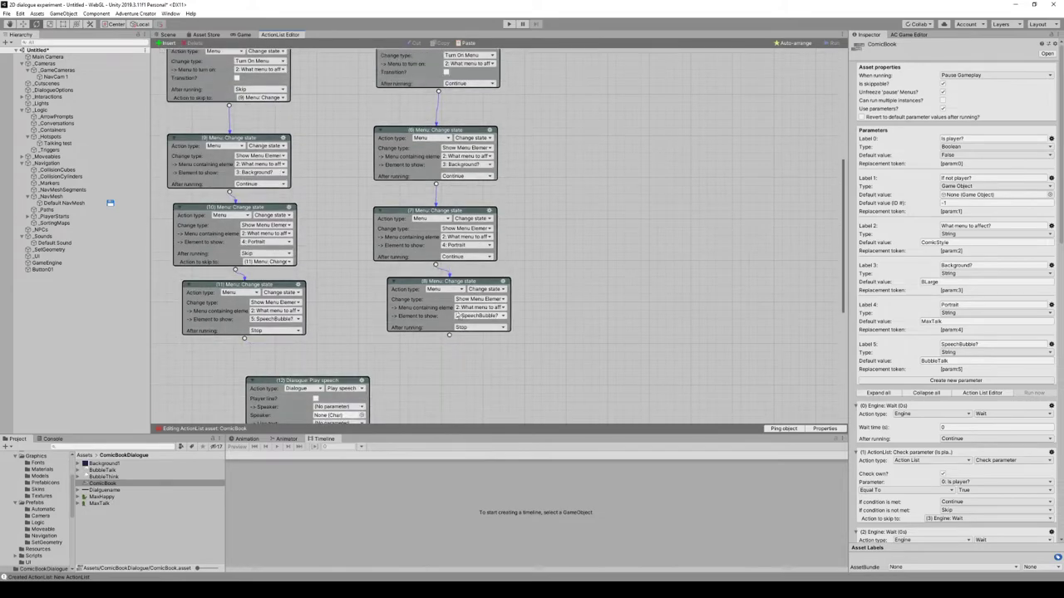
{"action": "left_click_drag", "start_coordinate": [318, 296], "coordinate": [478, 280]}
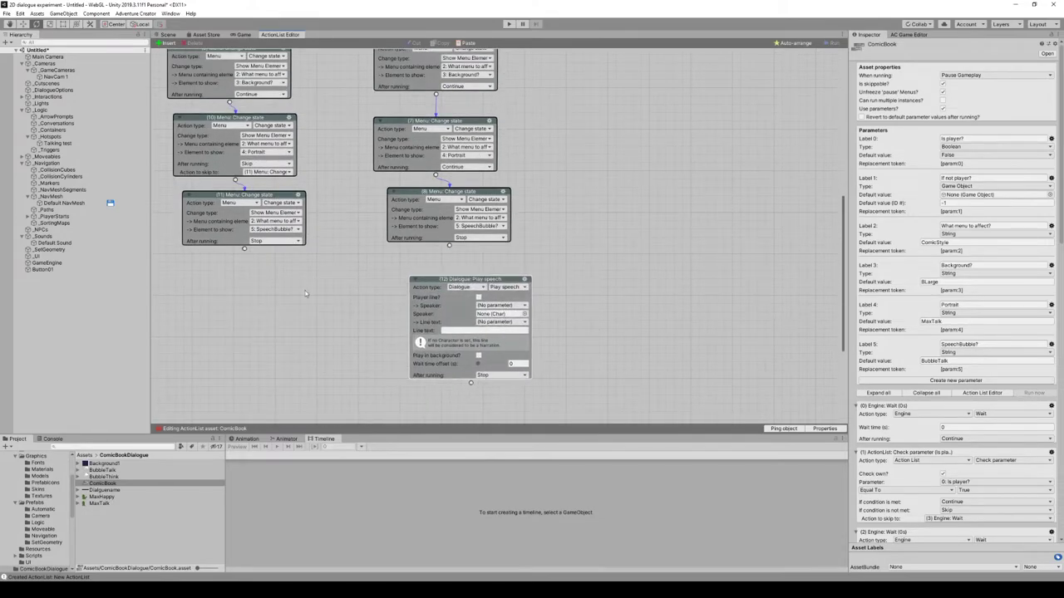
- Copy the Play speech action and paste it beneath the not-met branch's speech bubble action
{"action": "right_click", "coordinate": [532, 280]}
{"action": "left_click", "coordinate": [557, 292]}
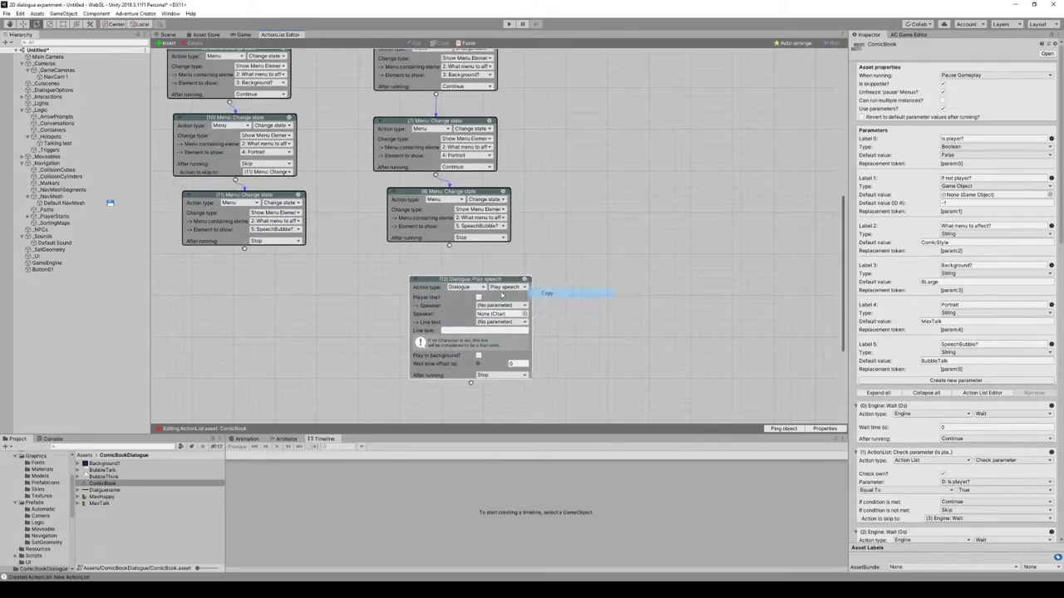
{"action": "right_click", "coordinate": [231, 303]}
{"action": "left_click", "coordinate": [258, 316]}
{"action": "left_click_drag", "start_coordinate": [323, 306], "coordinate": [274, 273]}
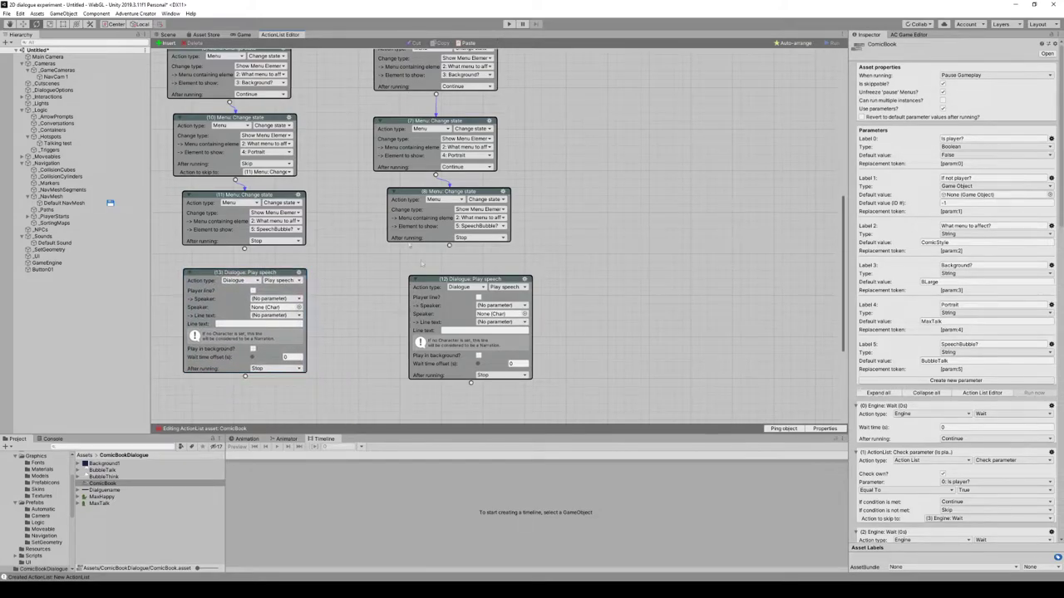
- Mark the met branch's Play speech action as a player line
{"action": "left_click", "coordinate": [478, 298]}
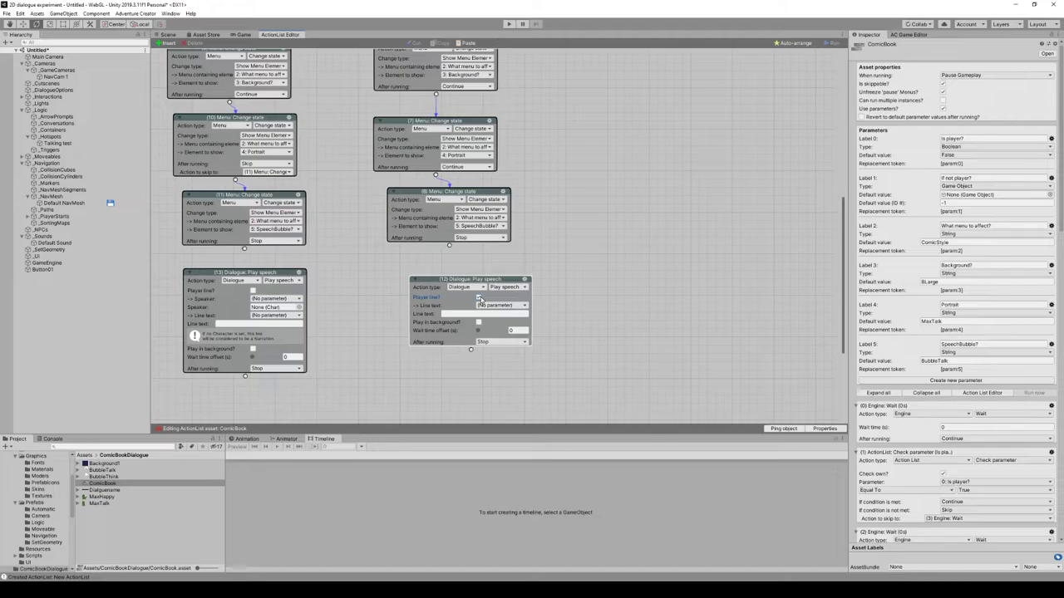
{"action": "left_click", "coordinate": [524, 305]}
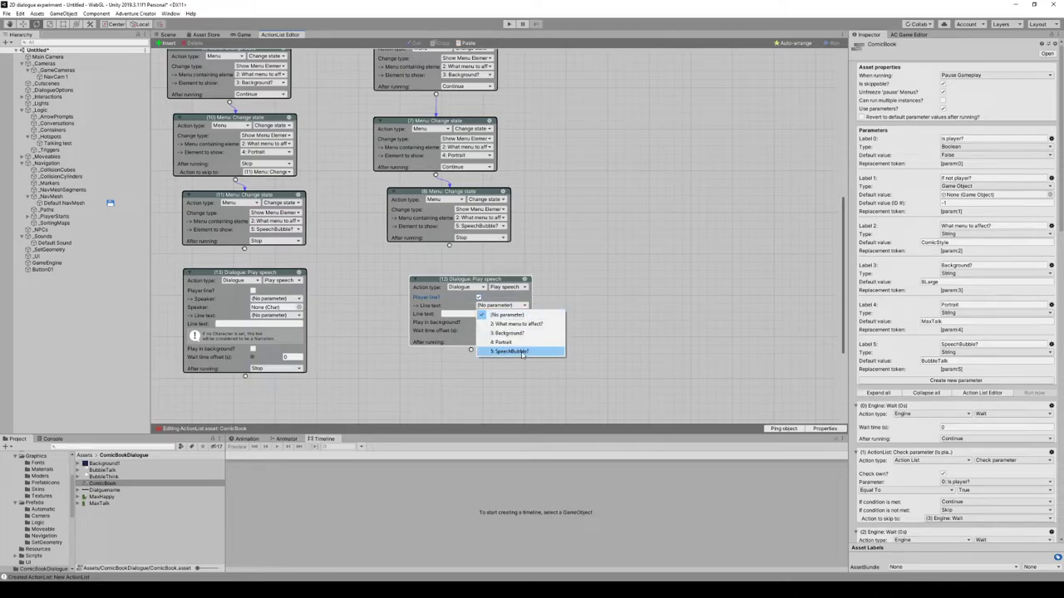
{"action": "left_click", "coordinate": [617, 376]}
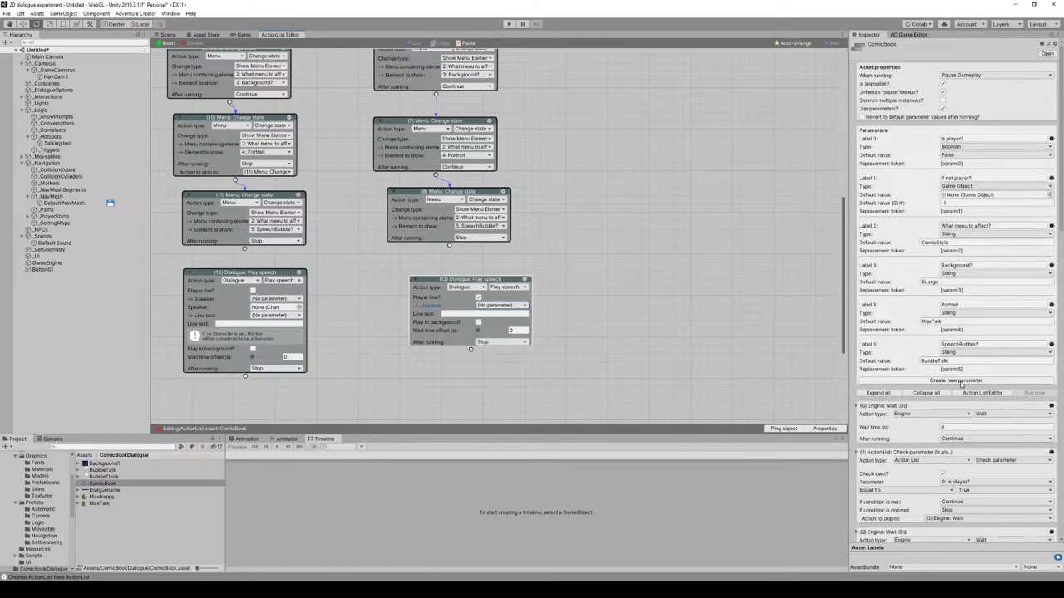
- Create a seventh parameter labelled "Dialogue Line" of type String with no default value
{"action": "left_click", "coordinate": [961, 381]}
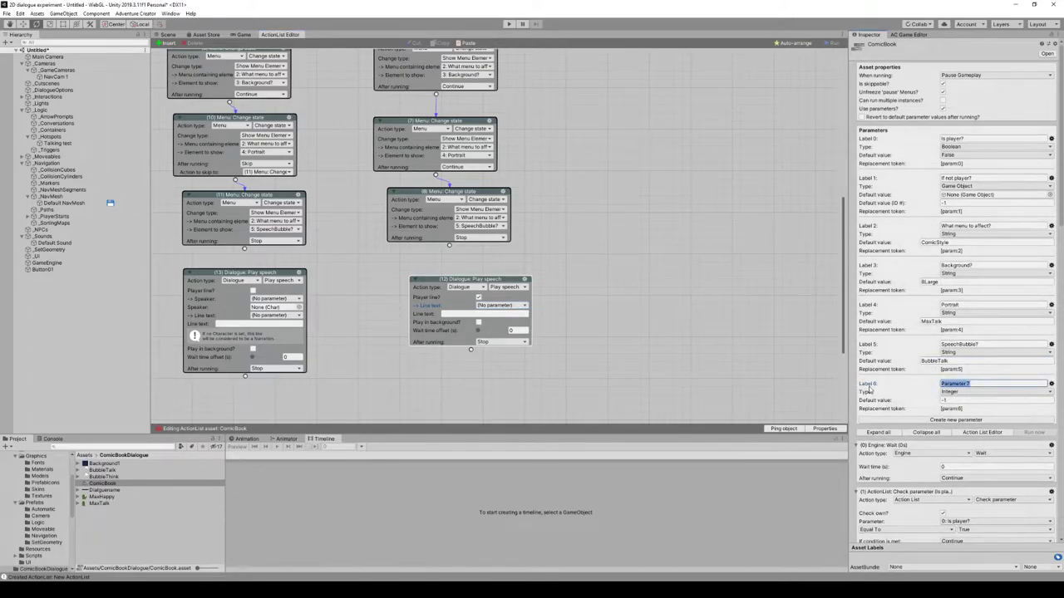
{"action": "type", "text": "Dialogue Line"}
{"action": "left_click", "coordinate": [979, 392]}
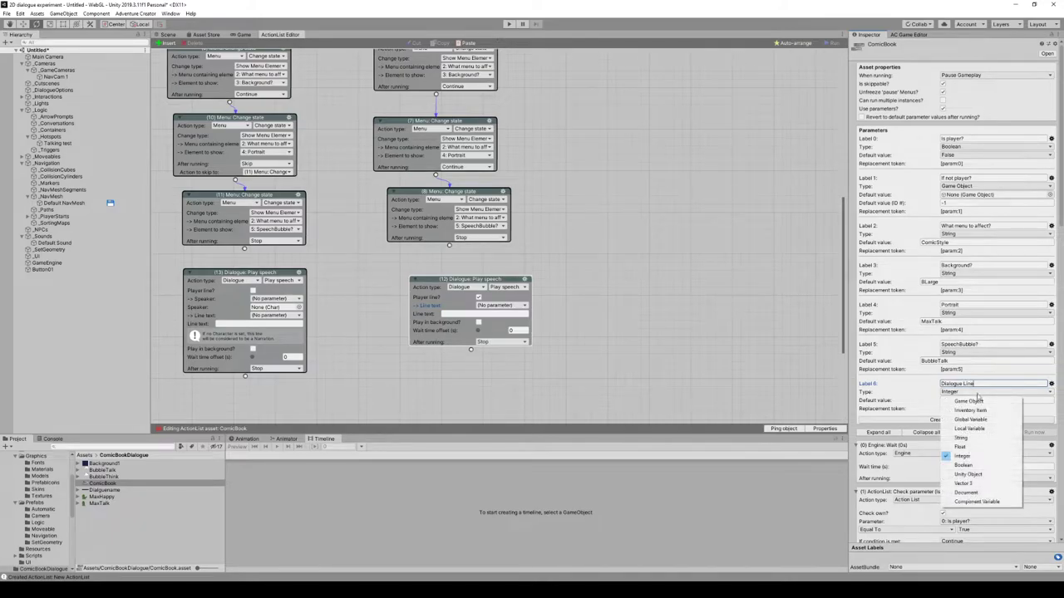
{"action": "left_click", "coordinate": [982, 438]}
{"action": "left_click", "coordinate": [932, 400]}
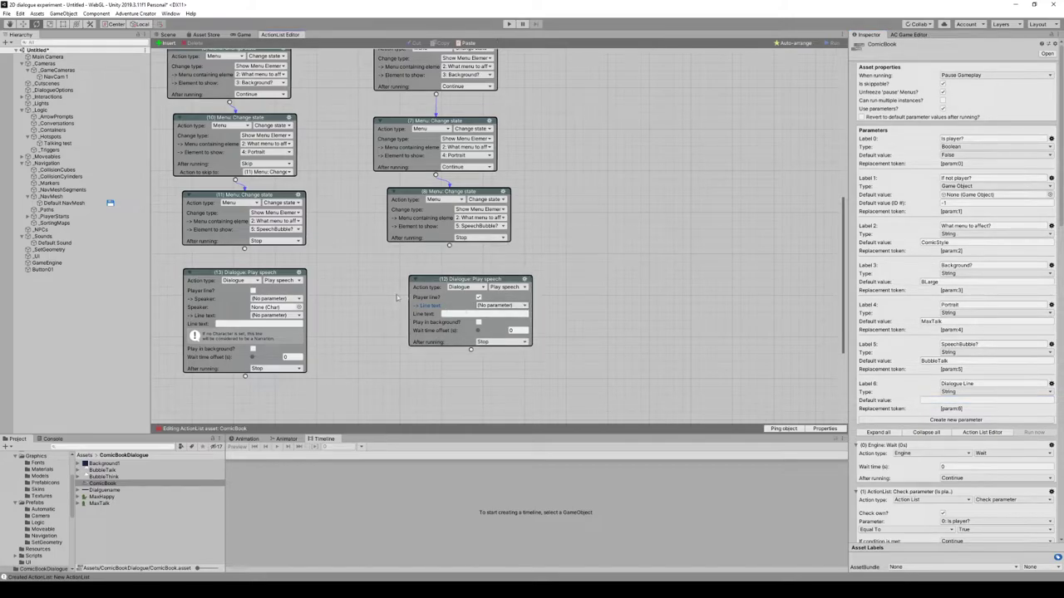
- Assign "Dialogue Line" as the met branch's line text, and link each branch's speech bubble action to its Play speech action
{"action": "left_click", "coordinate": [499, 305]}
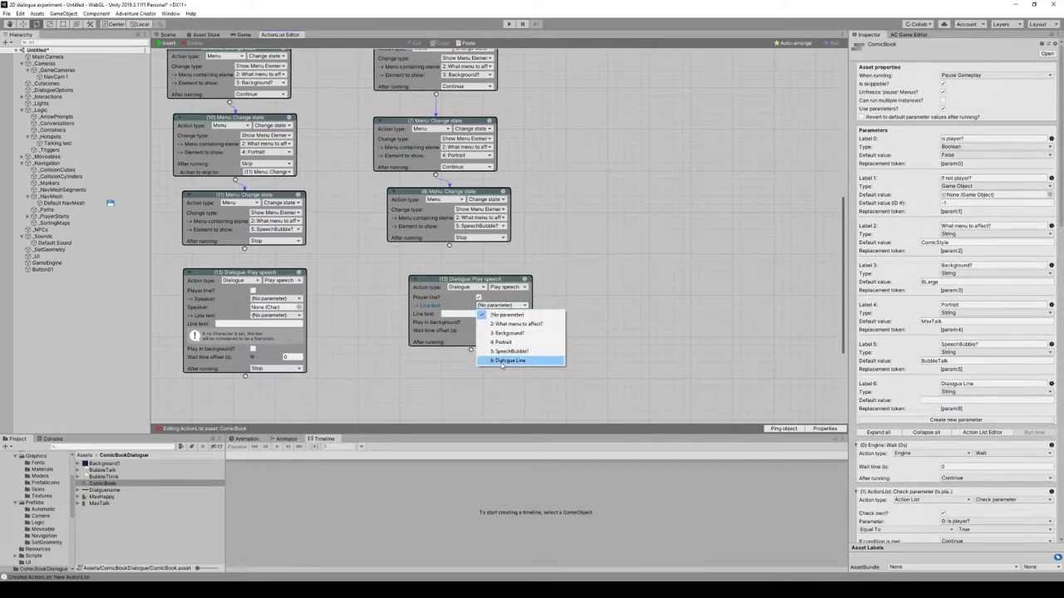
{"action": "left_click", "coordinate": [502, 361]}
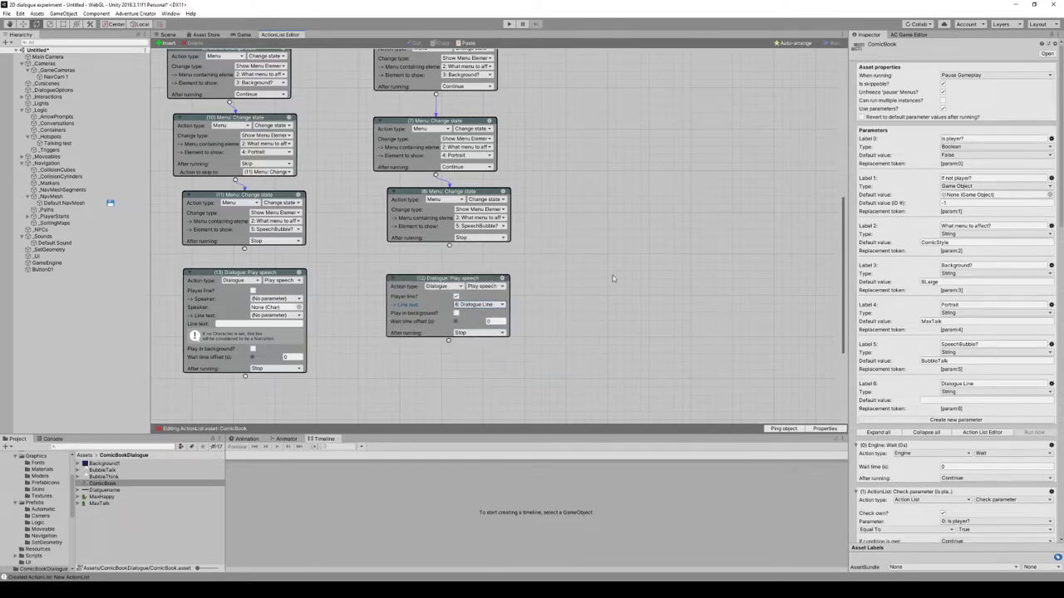
{"action": "left_click_drag", "start_coordinate": [448, 245], "coordinate": [450, 289]}
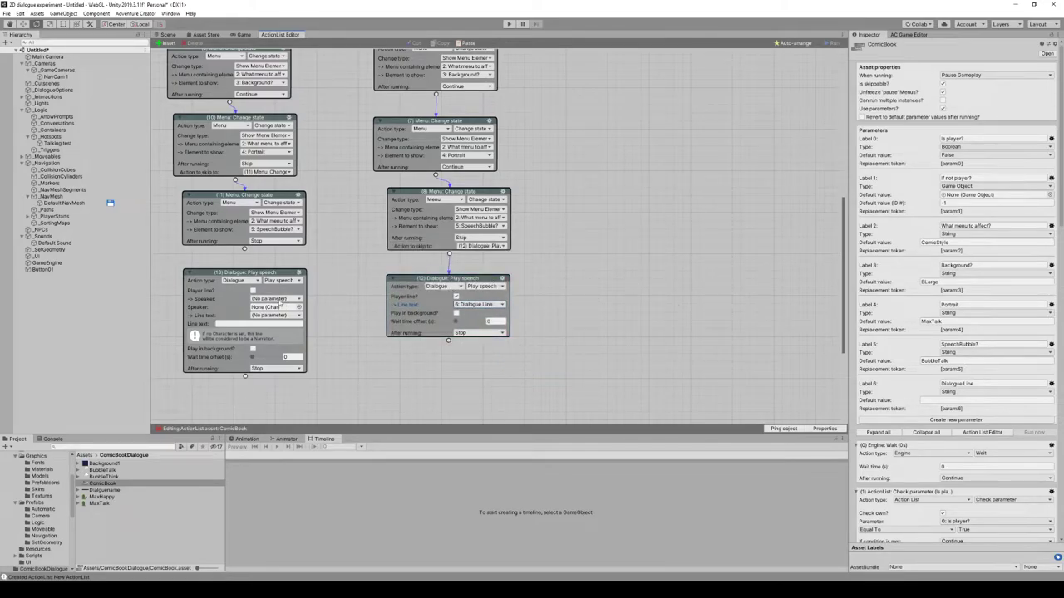
{"action": "left_click", "coordinate": [256, 279]}
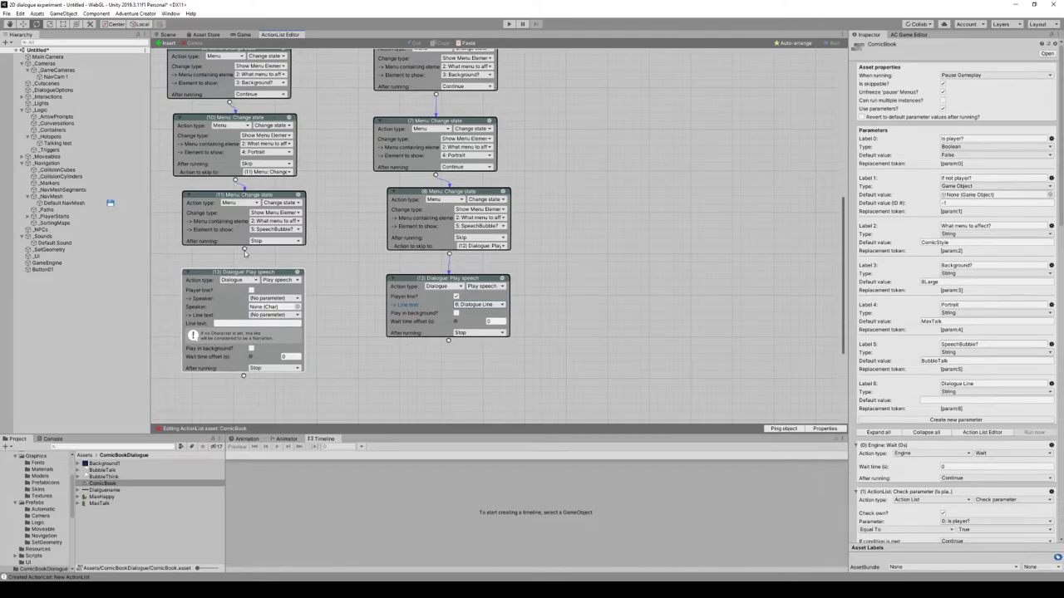
{"action": "left_click_drag", "start_coordinate": [245, 253], "coordinate": [247, 274]}
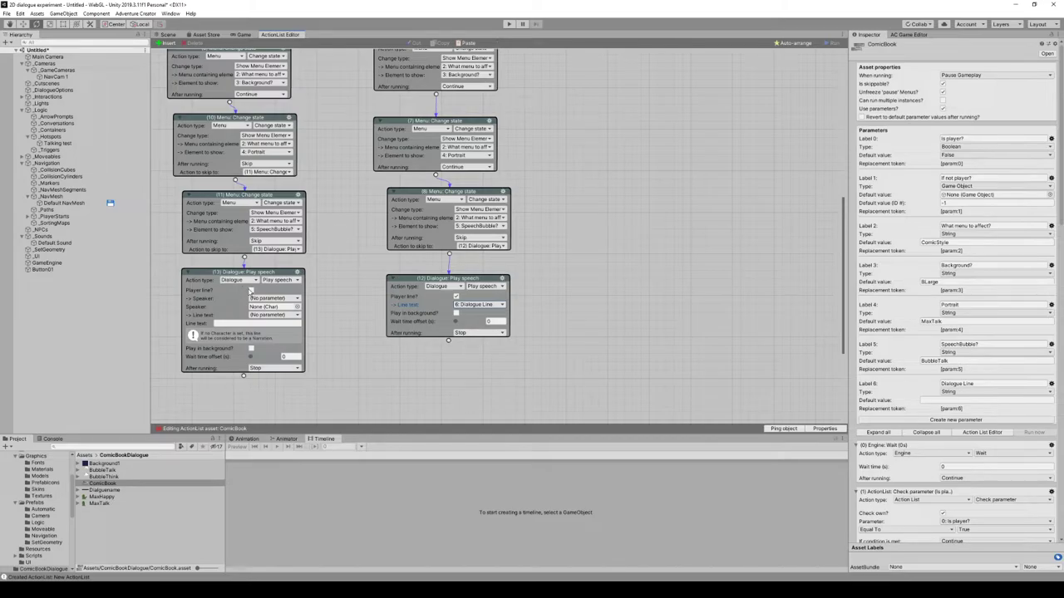
- In the not-met branch's Play speech action, assign "If not player?" as the speaker and "Dialogue Line" as the line text
{"action": "left_click", "coordinate": [287, 298]}
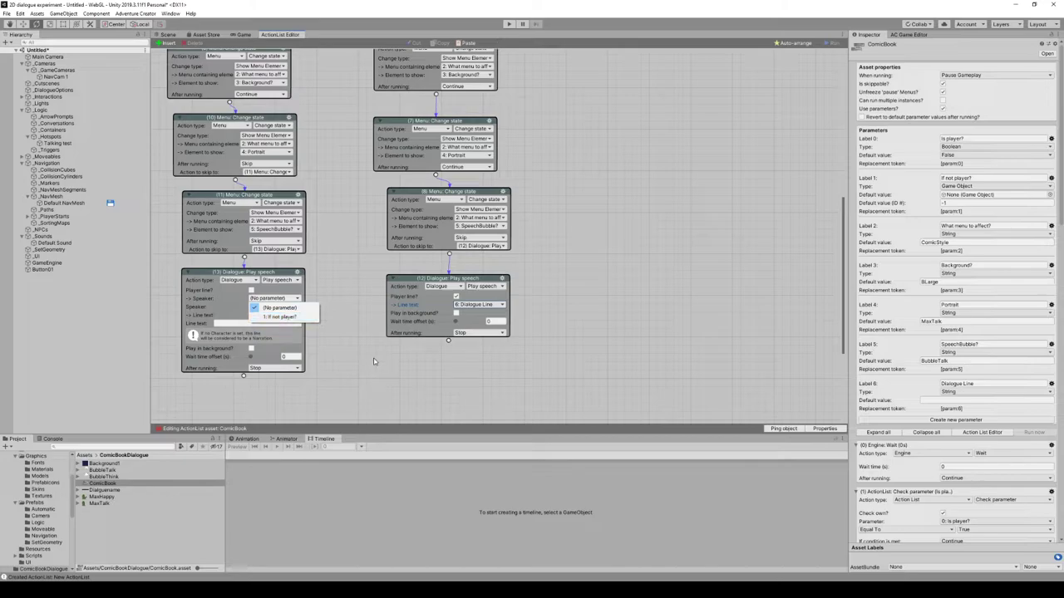
{"action": "left_click", "coordinate": [281, 317]}
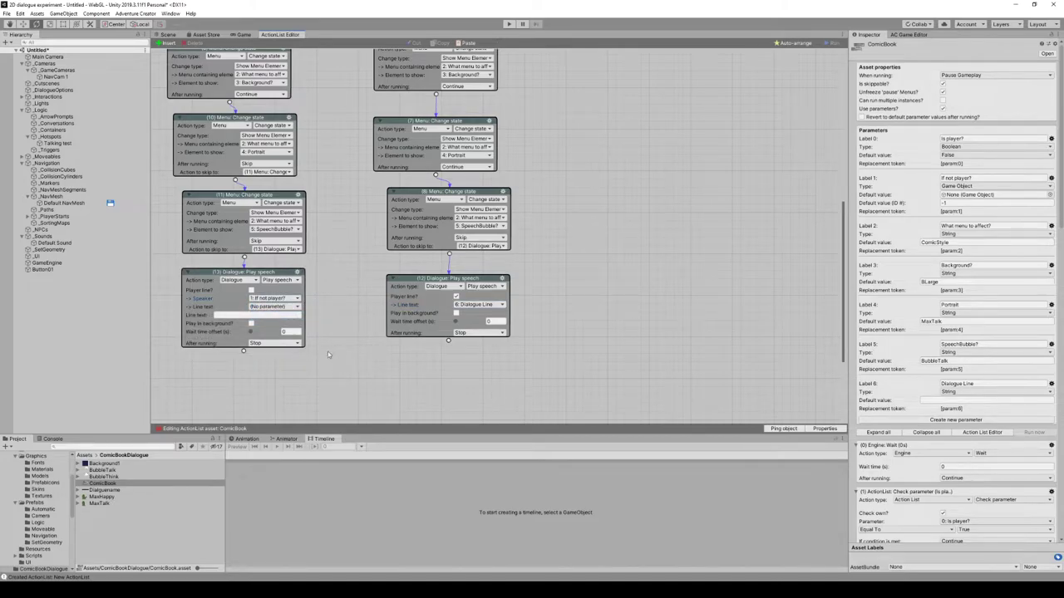
{"action": "left_click", "coordinate": [278, 306]}
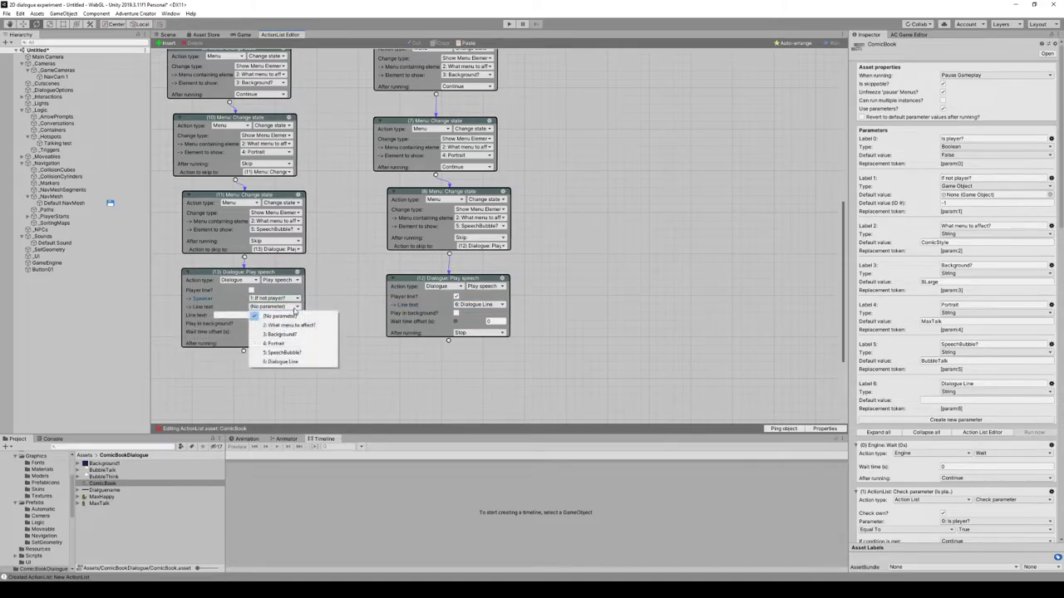
{"action": "left_click", "coordinate": [297, 364]}
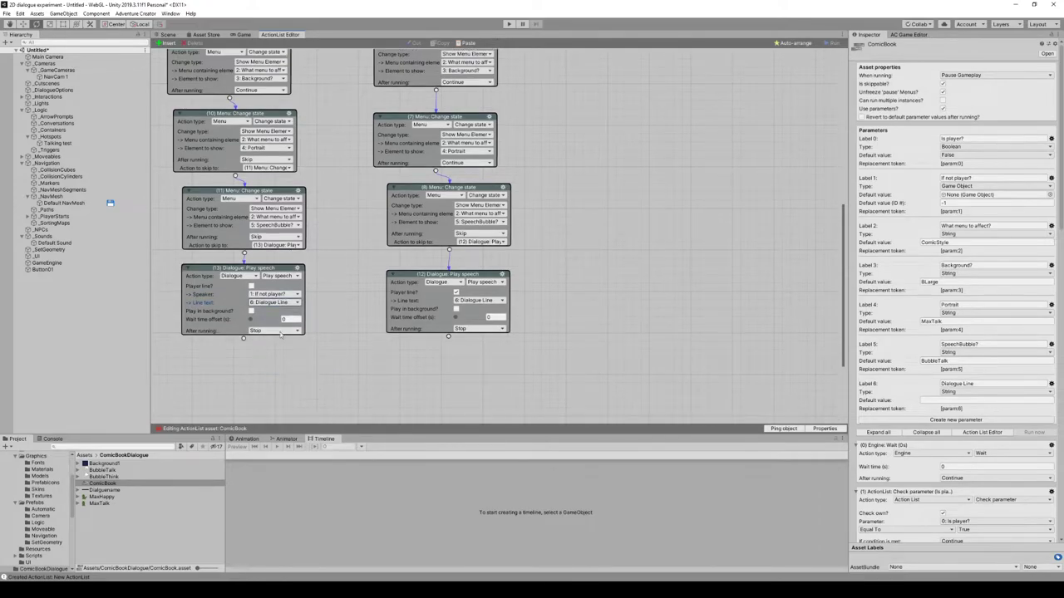
- Set the wait time offset of both Play speech actions to 0.4 seconds
{"action": "left_click", "coordinate": [298, 320]}
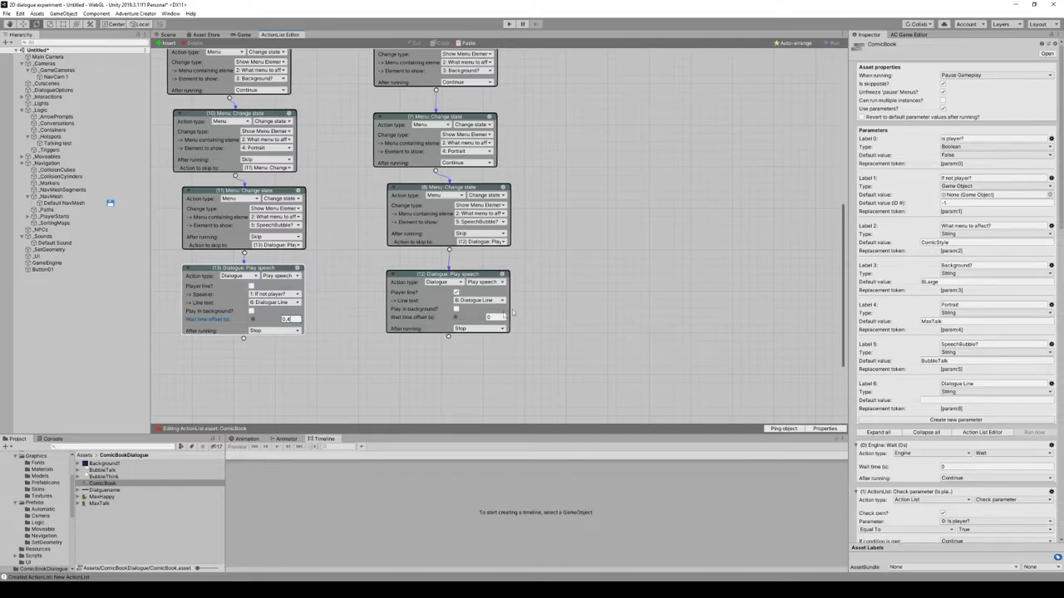
{"action": "left_click", "coordinate": [494, 317]}
{"action": "type", "text": "0.4"}
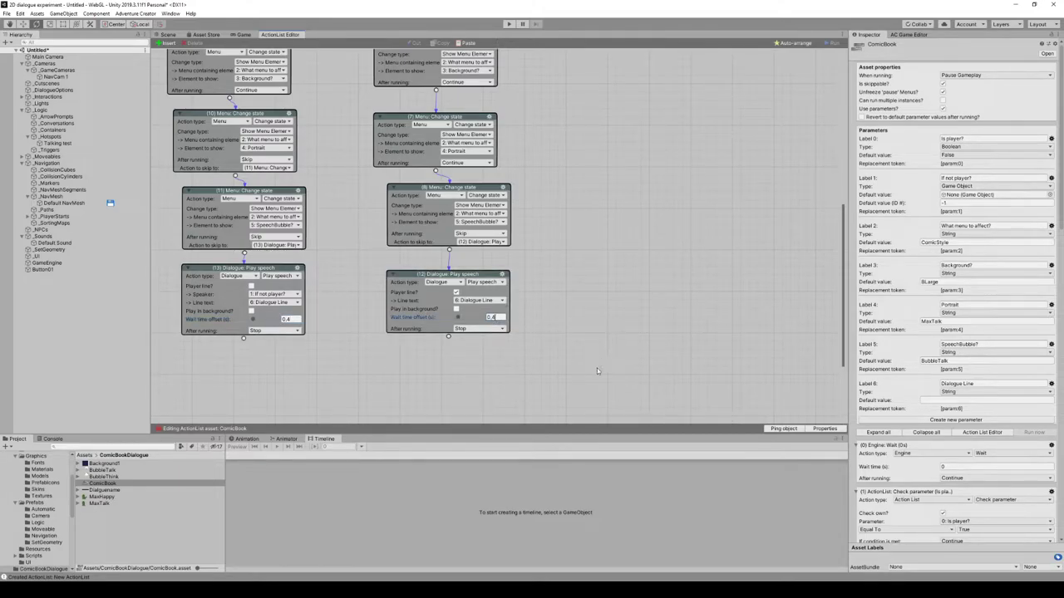
- Add a Menu: Change state action below both branches that turns off the menu given by the "What menu to affect?" parameter
{"action": "scroll", "coordinate": [333, 373], "scroll_direction": "down", "scroll_amount": 2}
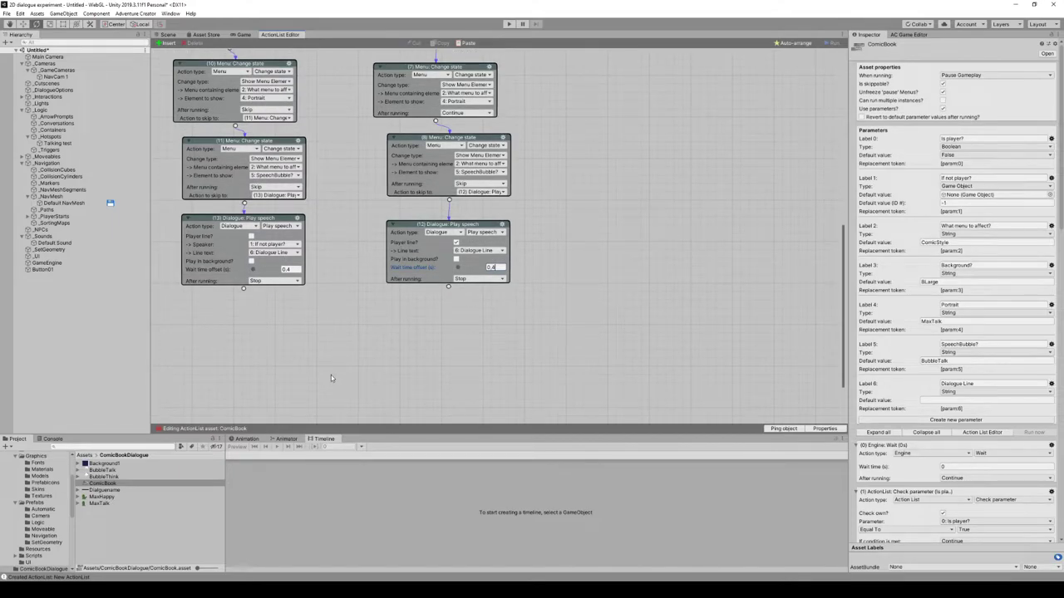
{"action": "scroll", "coordinate": [330, 379], "scroll_direction": "down", "scroll_amount": 1}
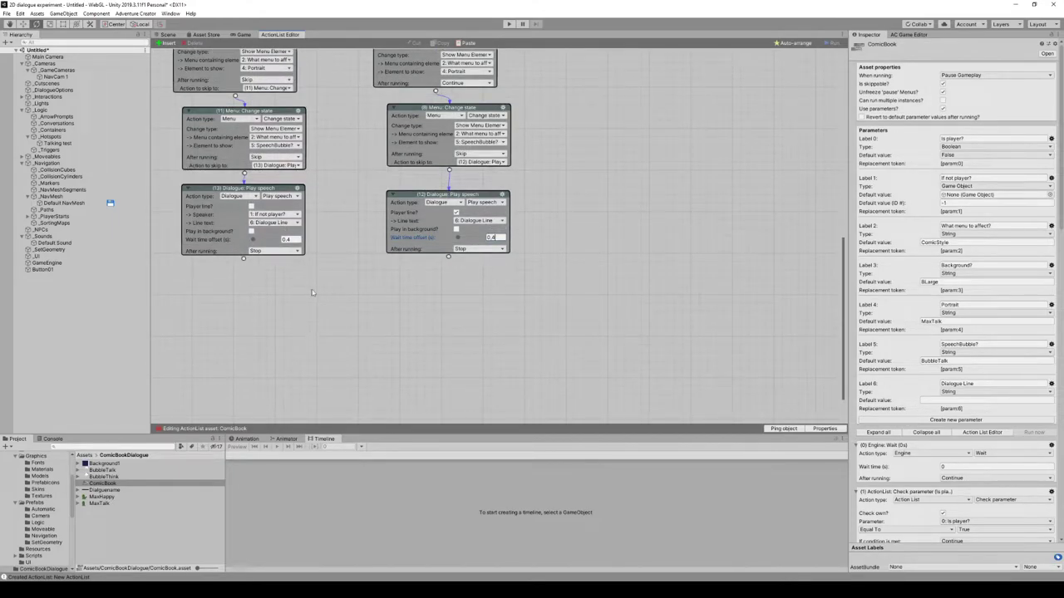
{"action": "right_click", "coordinate": [315, 317]}
{"action": "left_click", "coordinate": [346, 320]}
{"action": "left_click", "coordinate": [373, 326]}
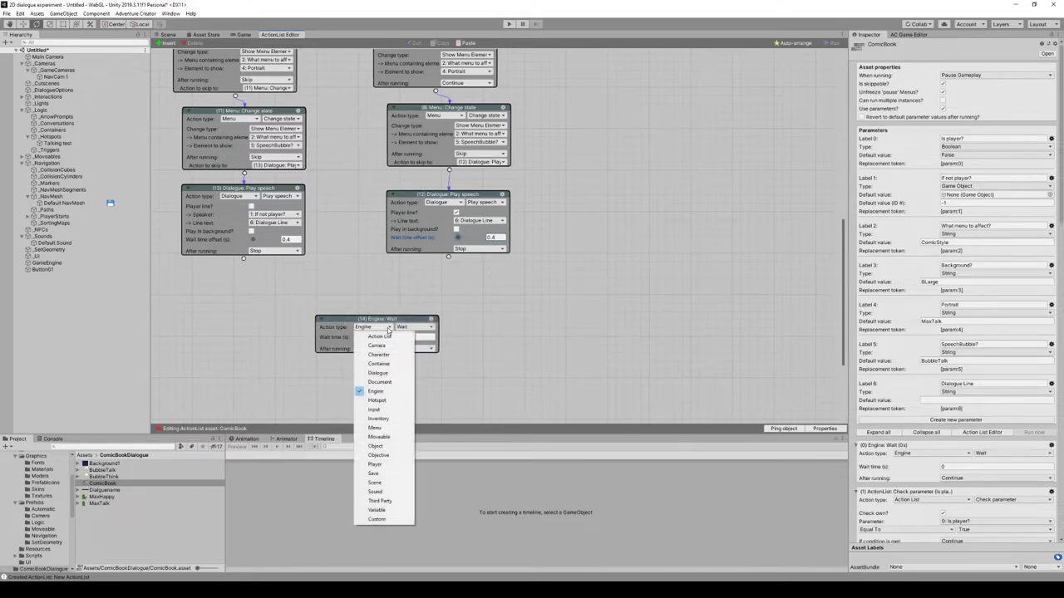
{"action": "left_click", "coordinate": [376, 427]}
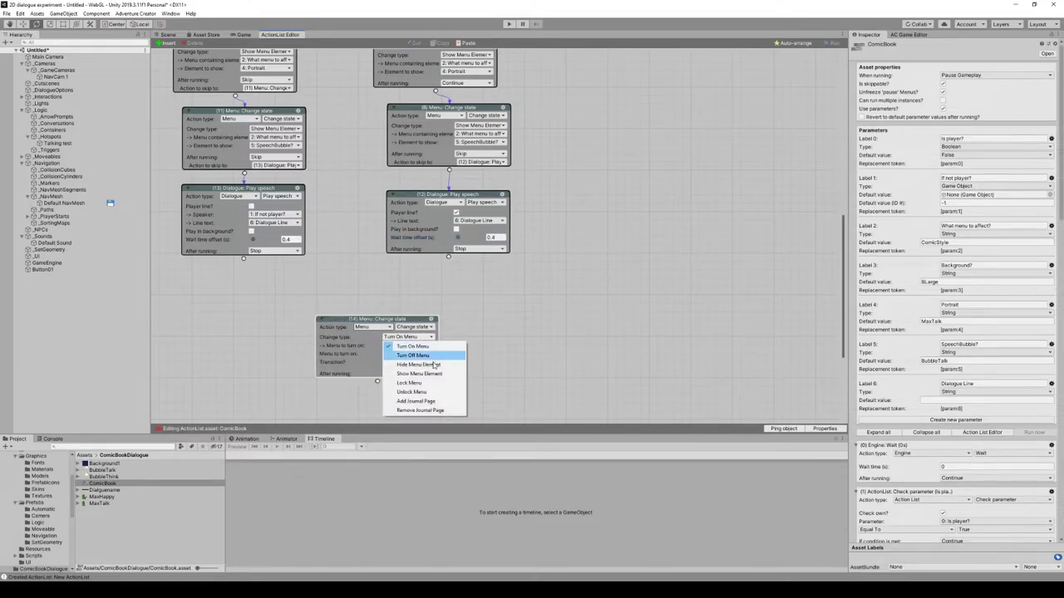
{"action": "left_click", "coordinate": [413, 355]}
{"action": "scroll", "coordinate": [421, 326], "scroll_direction": "down", "scroll_amount": 1}
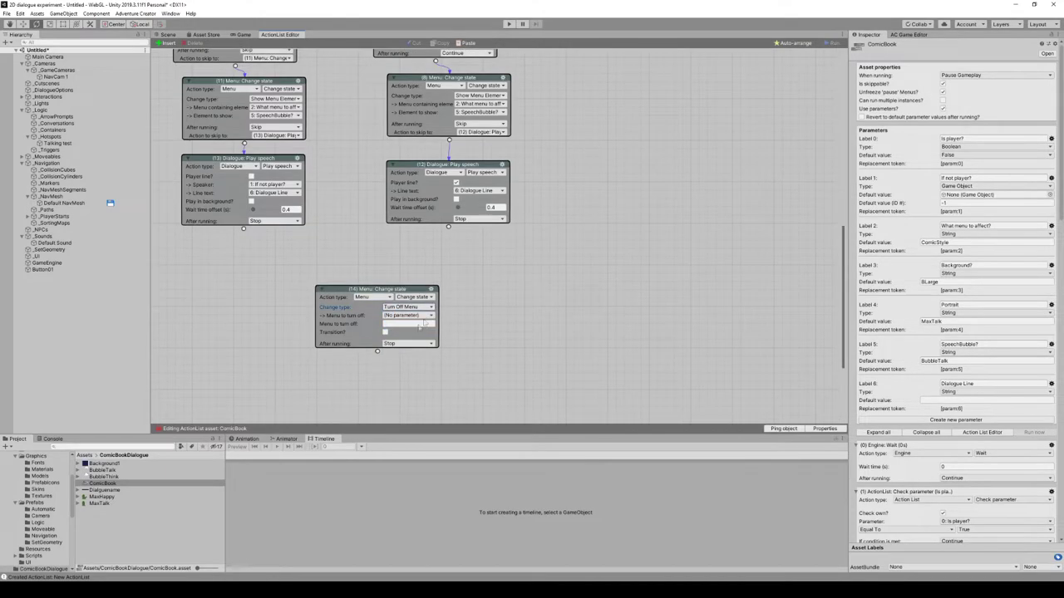
{"action": "left_click", "coordinate": [421, 316]}
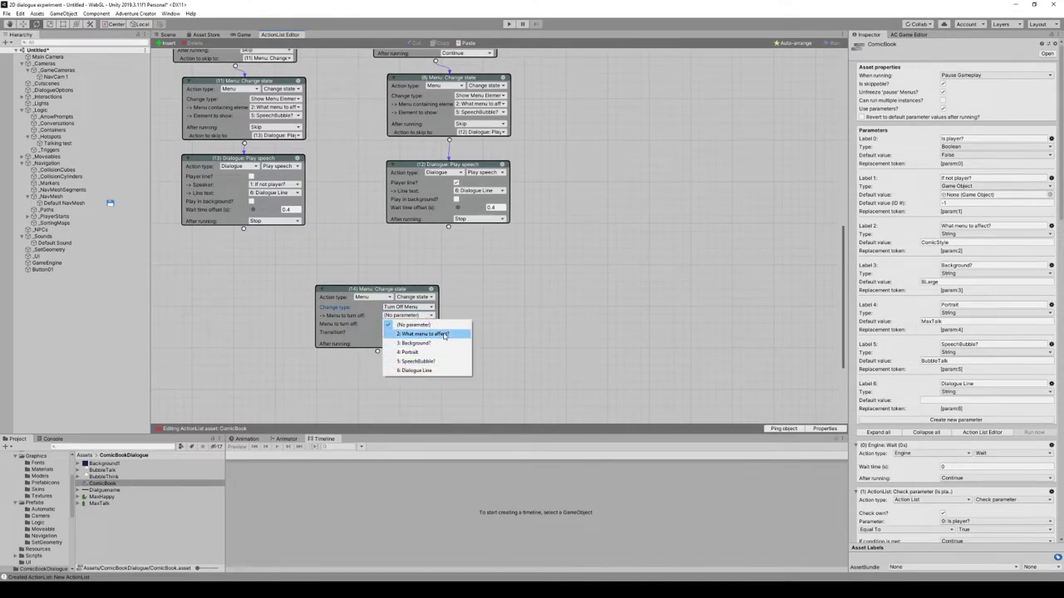
{"action": "left_click", "coordinate": [444, 334]}
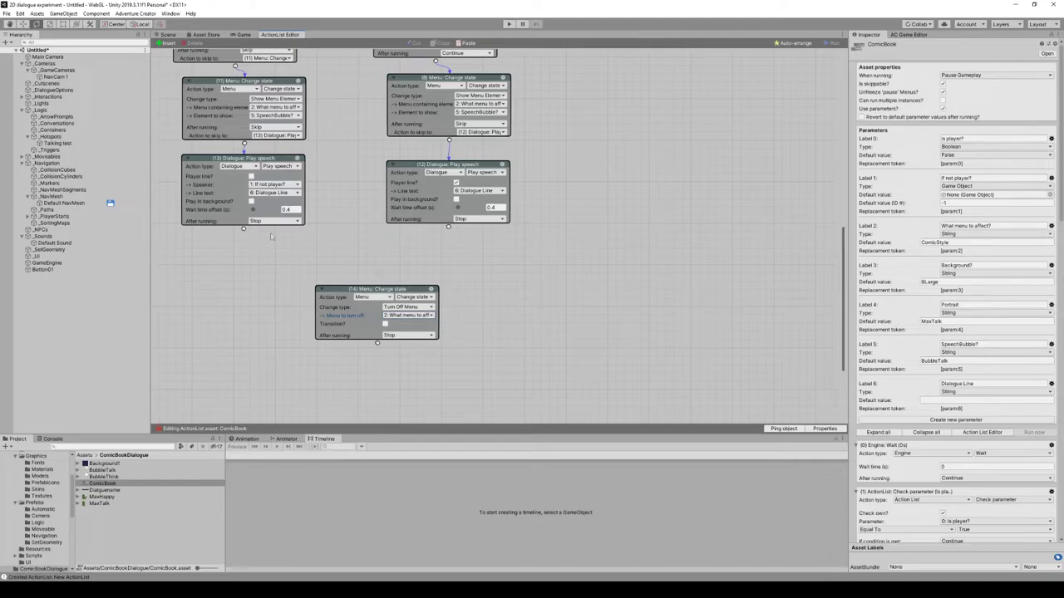
- Link both Play speech actions to the Turn Off Menu action and auto-arrange the ActionList
{"action": "left_click_drag", "start_coordinate": [243, 230], "coordinate": [369, 291]}
{"action": "left_click_drag", "start_coordinate": [448, 226], "coordinate": [388, 297]}
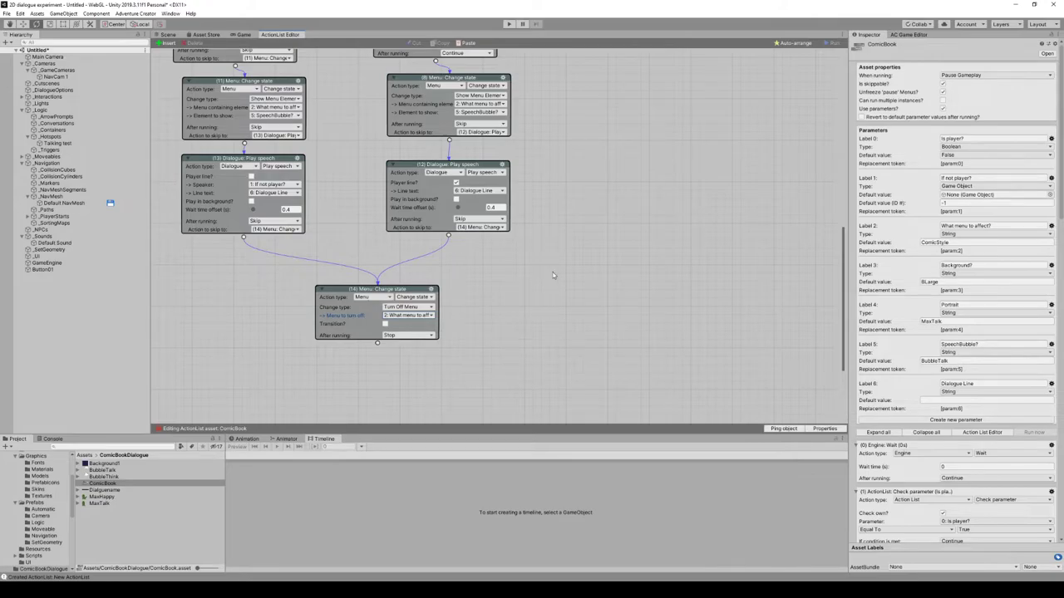
{"action": "scroll", "coordinate": [555, 275], "scroll_direction": "up", "scroll_amount": 3}
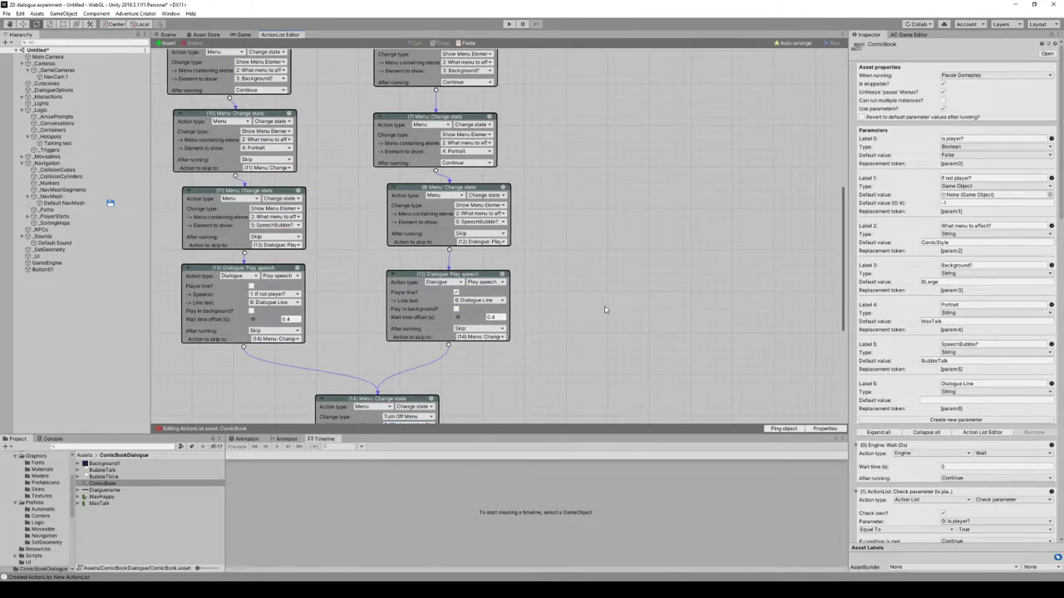
{"action": "scroll", "coordinate": [605, 309], "scroll_direction": "up", "scroll_amount": 10}
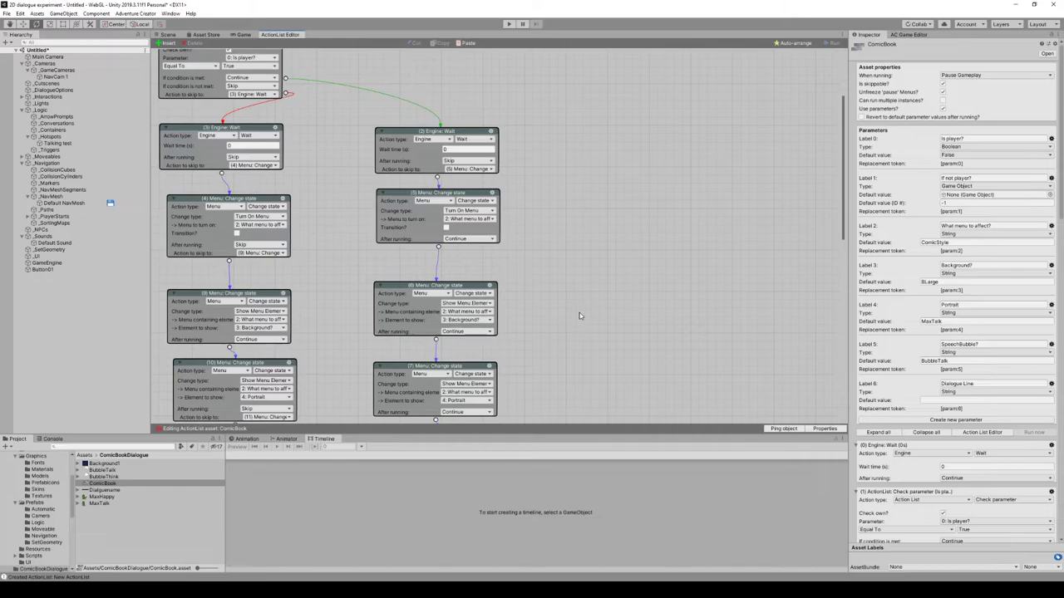
{"action": "left_click", "coordinate": [796, 43]}
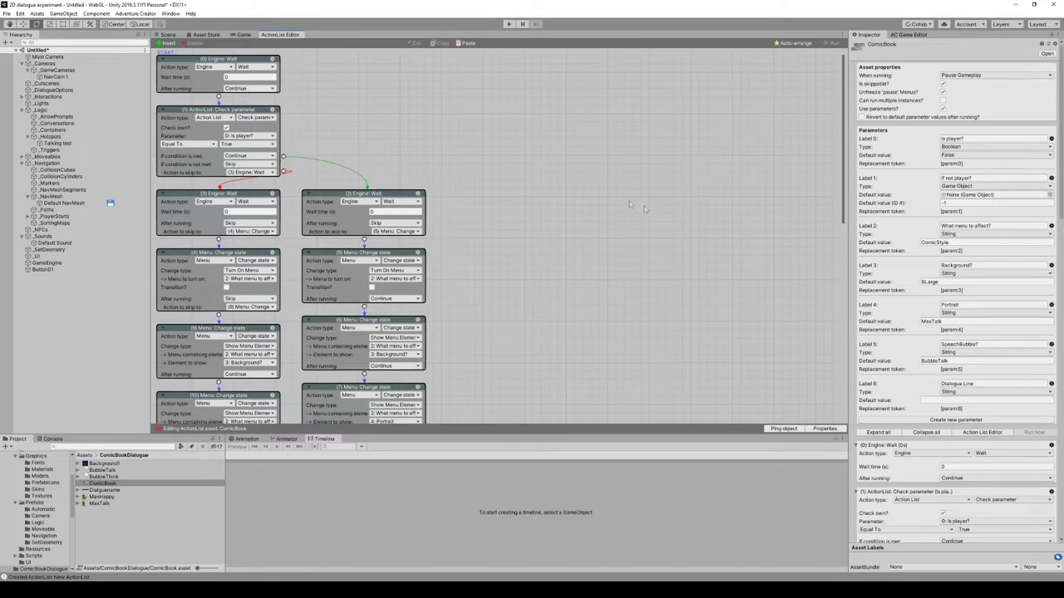
{"action": "scroll", "coordinate": [485, 311], "scroll_direction": "down", "scroll_amount": 10}
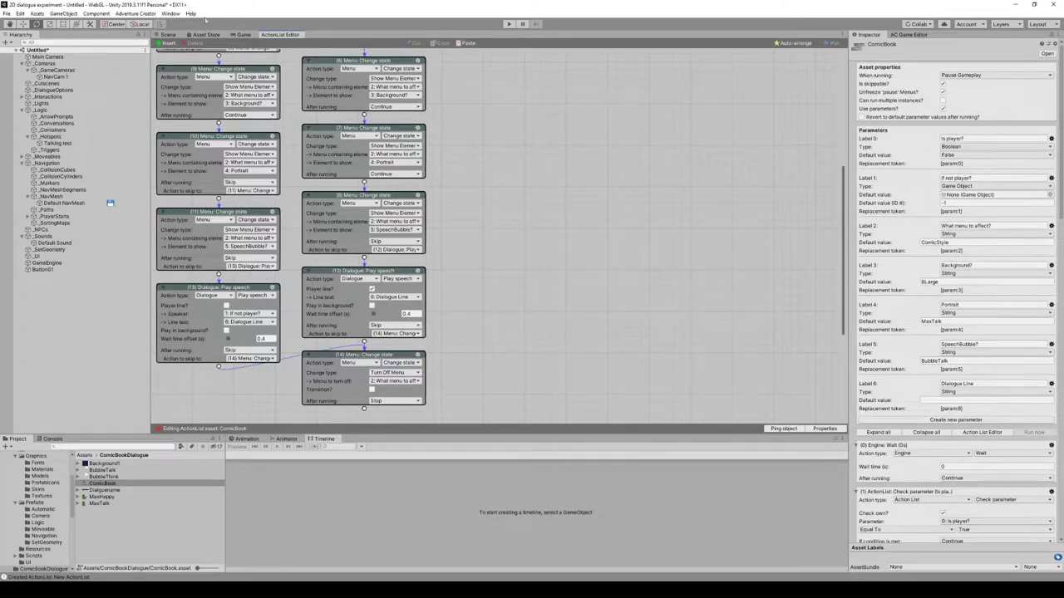
- Select the Talking test hotspot in the scene and open its Use interaction in the ActionList Editor
{"action": "left_click", "coordinate": [169, 35]}
{"action": "left_click", "coordinate": [494, 229]}
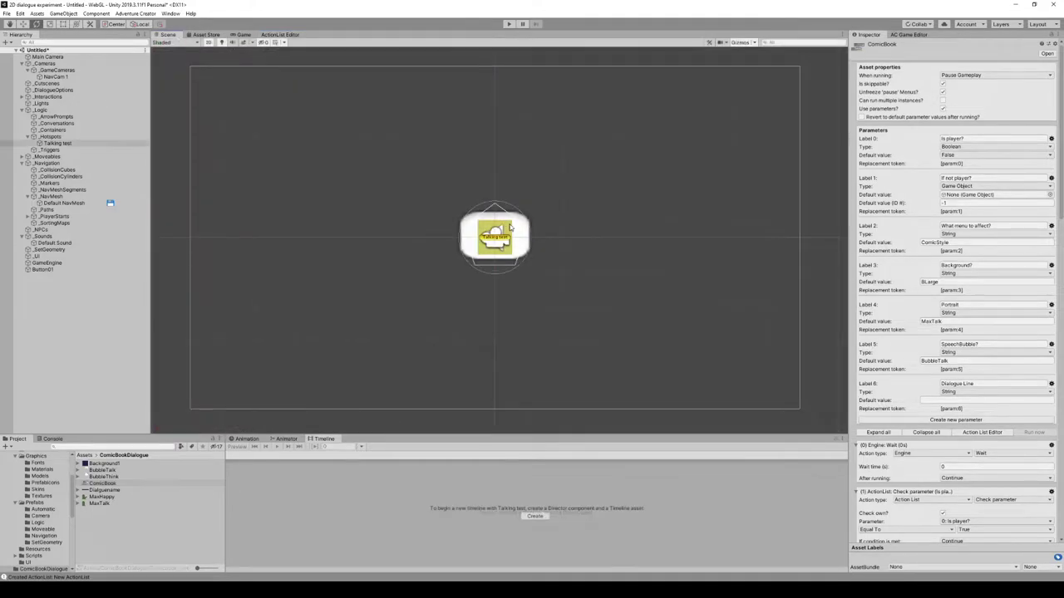
{"action": "left_click", "coordinate": [166, 35]}
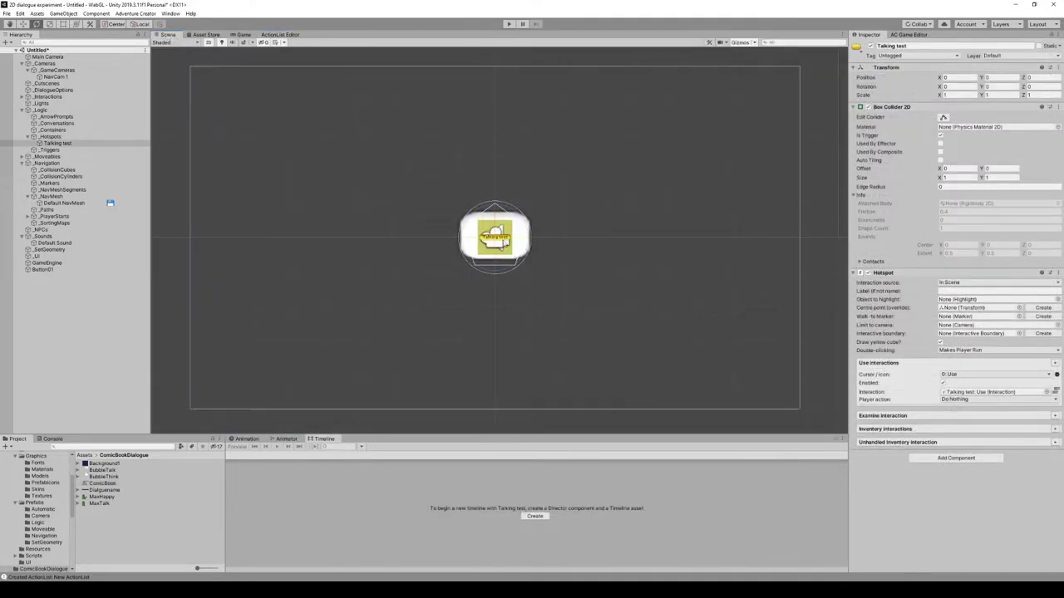
{"action": "left_click", "coordinate": [586, 224]}
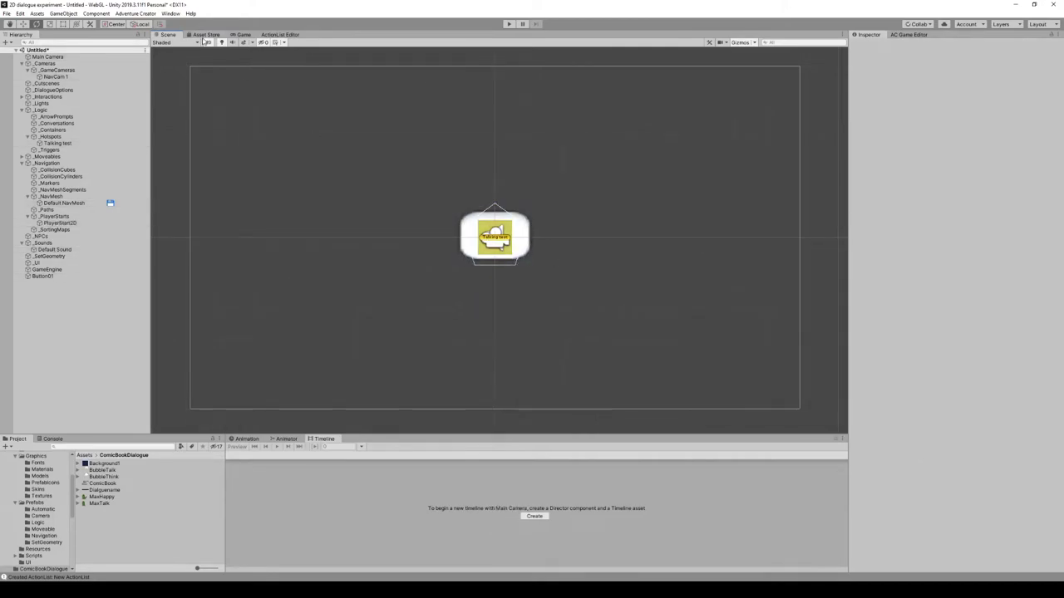
{"action": "left_click", "coordinate": [282, 35]}
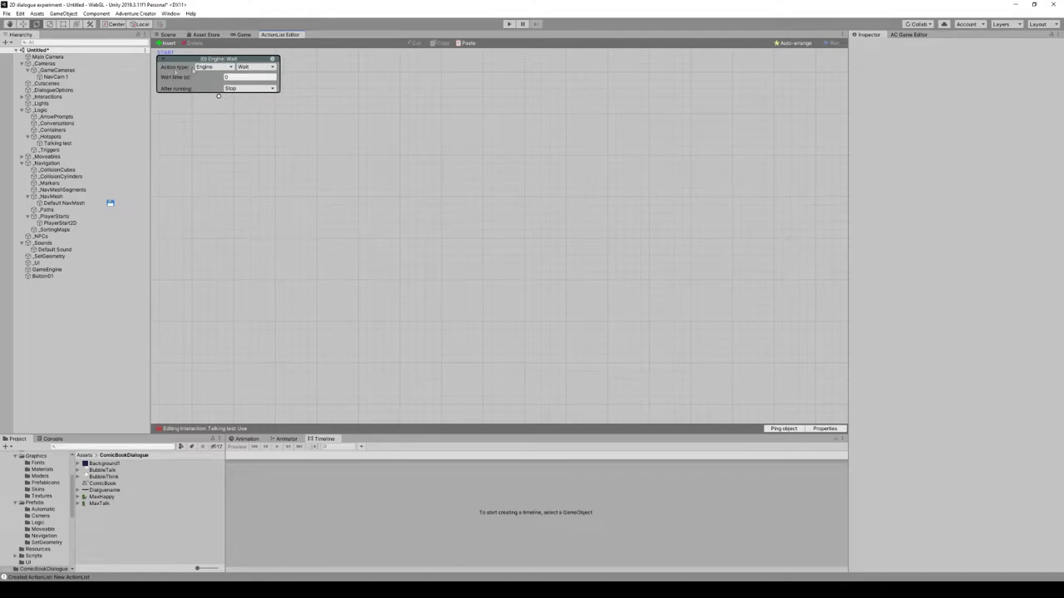
- Change the interaction's first action to ActionList: Run, with Asset File as source and ComicBook as the ActionList asset
{"action": "left_click", "coordinate": [208, 66]}
{"action": "left_click", "coordinate": [214, 74]}
{"action": "left_click", "coordinate": [256, 67]}
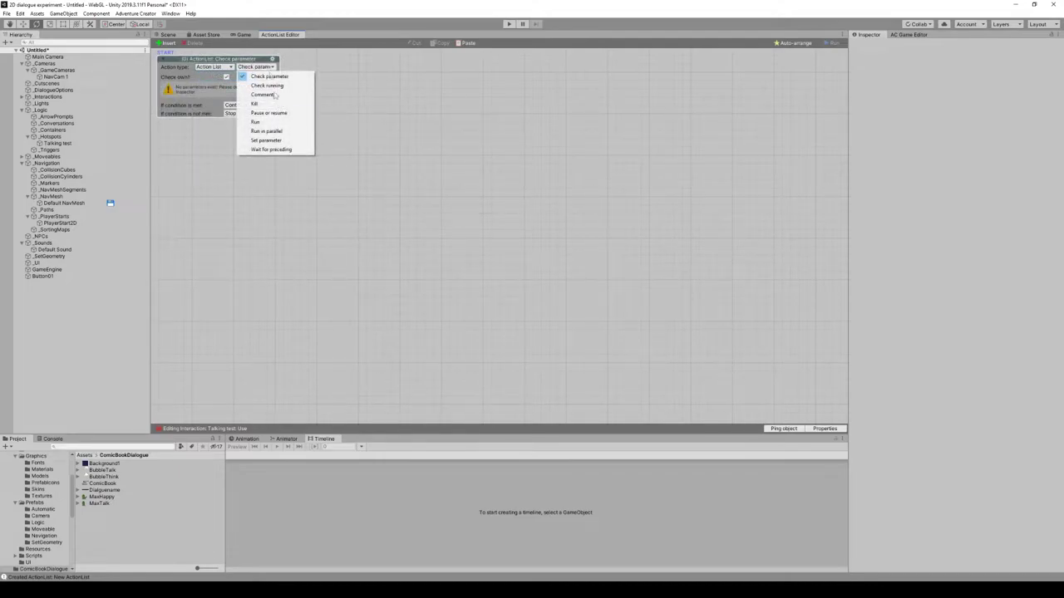
{"action": "left_click", "coordinate": [267, 122]}
{"action": "left_click", "coordinate": [270, 77]}
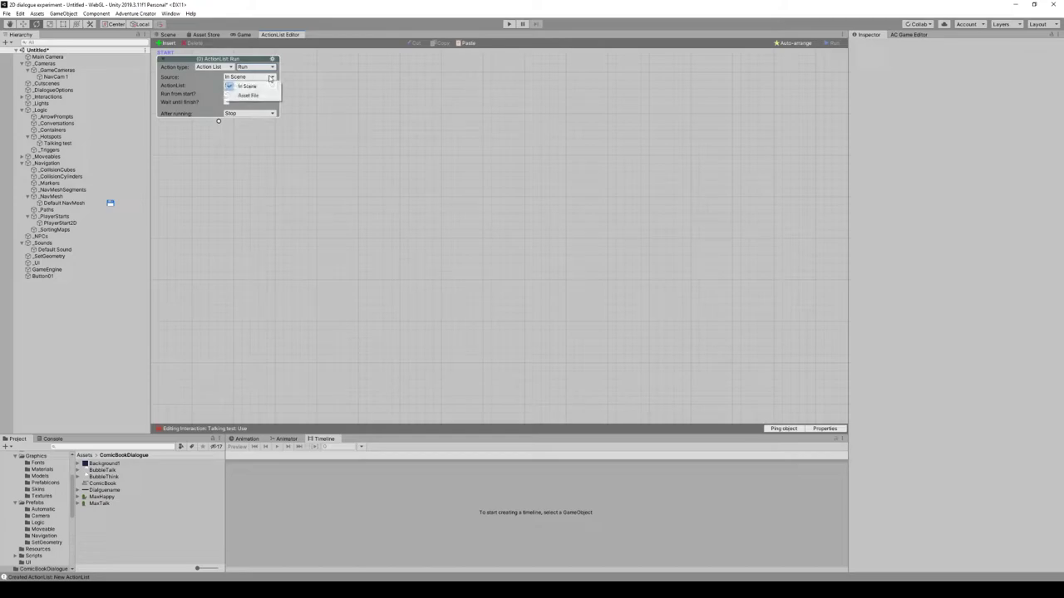
{"action": "left_click", "coordinate": [247, 95]}
{"action": "left_click", "coordinate": [273, 86]}
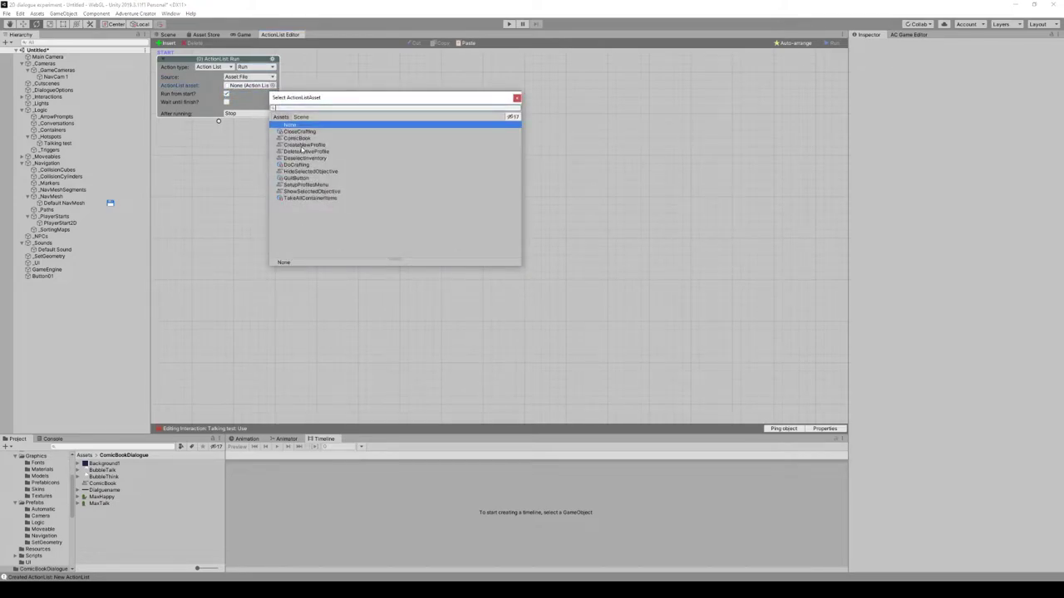
{"action": "double_click", "coordinate": [299, 138]}
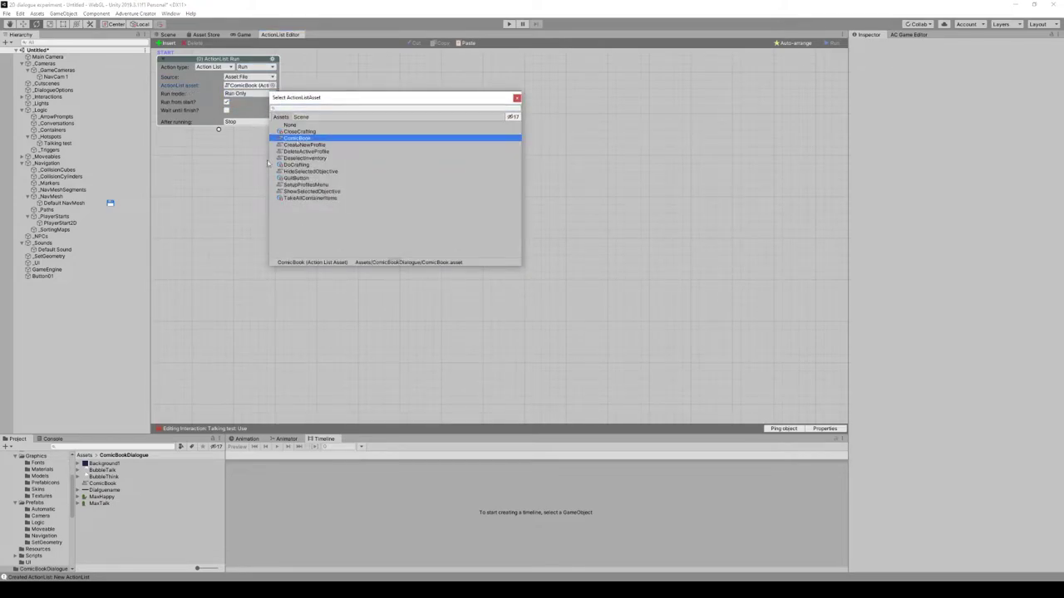
- Set the run mode to Set Parameters And Run, enter "Hello!" as Dialogue Line, and enable Wait until finish
{"action": "left_click", "coordinate": [243, 95]}
{"action": "left_click", "coordinate": [266, 112]}
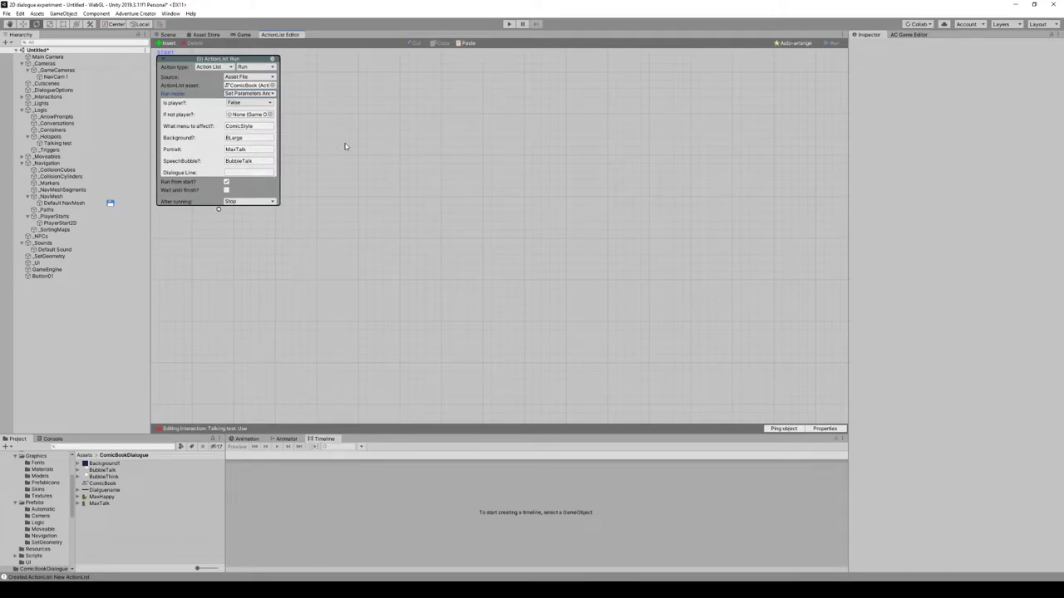
{"action": "left_click", "coordinate": [250, 173]}
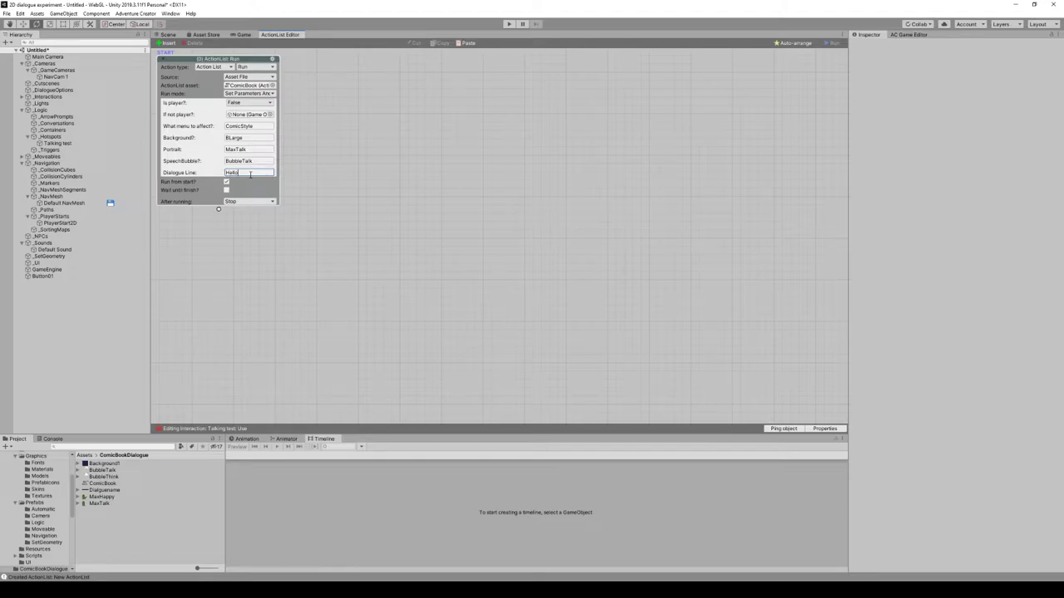
{"action": "type", "text": "Hello!"}
{"action": "left_click", "coordinate": [226, 189]}
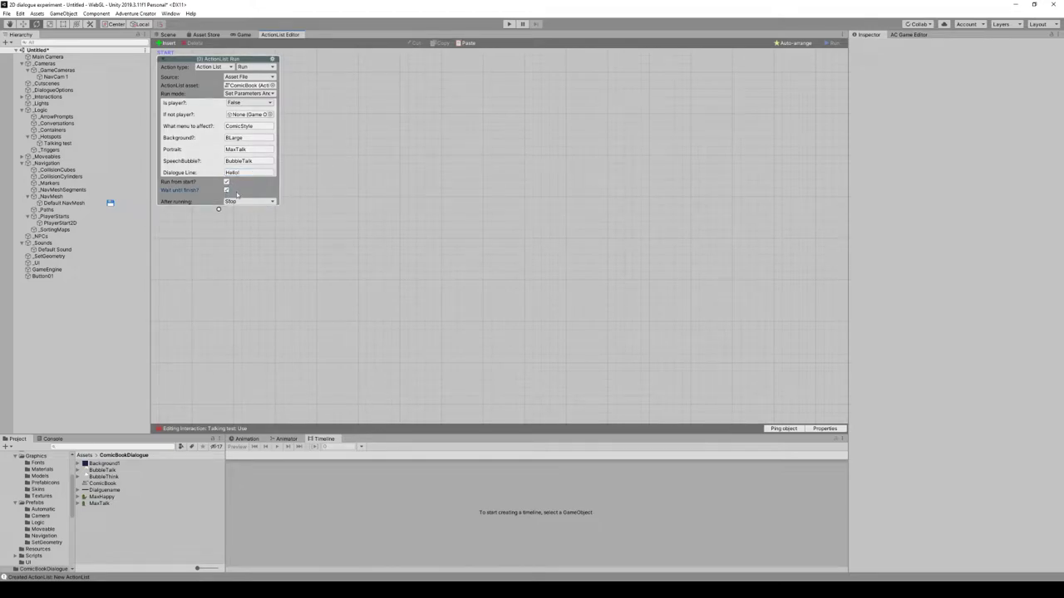
- Copy the ActionList: Run action and paste the duplicate after it
{"action": "left_click", "coordinate": [271, 59]}
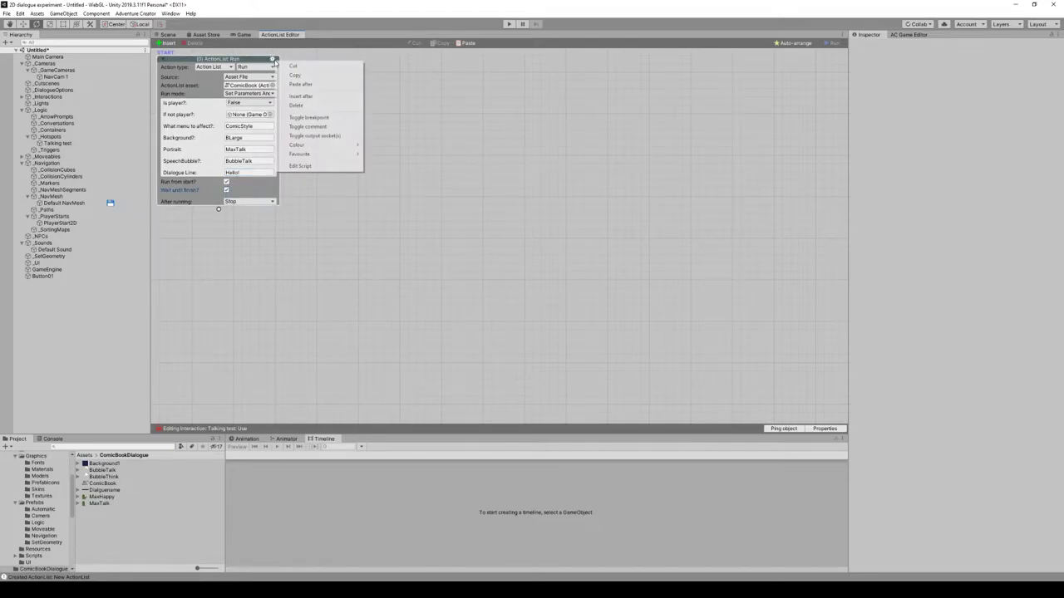
{"action": "left_click", "coordinate": [290, 72]}
{"action": "left_click", "coordinate": [271, 59]}
{"action": "left_click", "coordinate": [307, 83]}
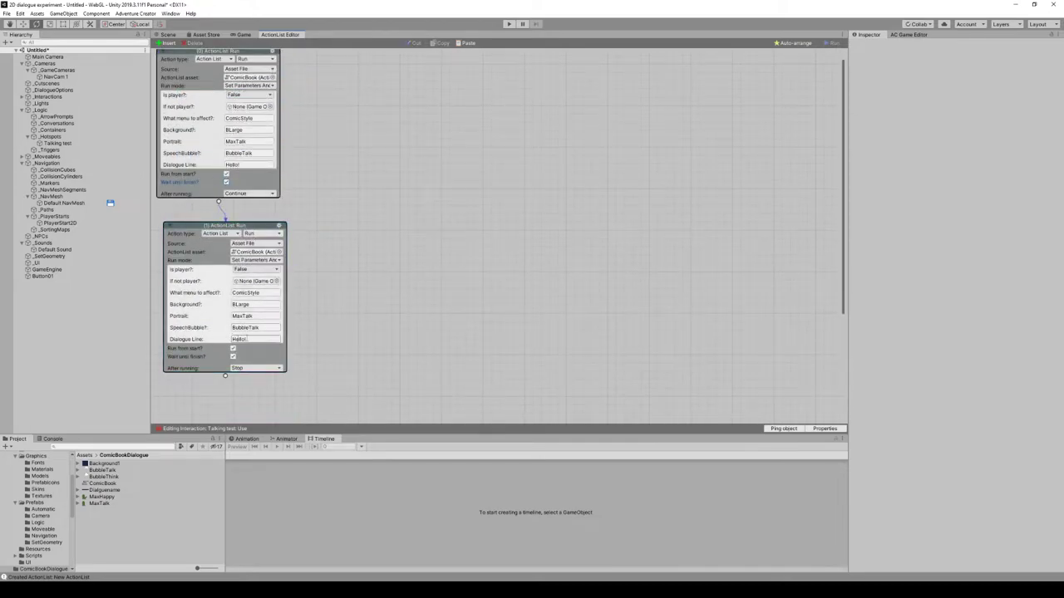
- Set the pasted Run action's SpeechBubble? parameter to "BubbleThink" and bring up the ComicStyle menu's elements for reference
{"action": "left_click", "coordinate": [245, 339]}
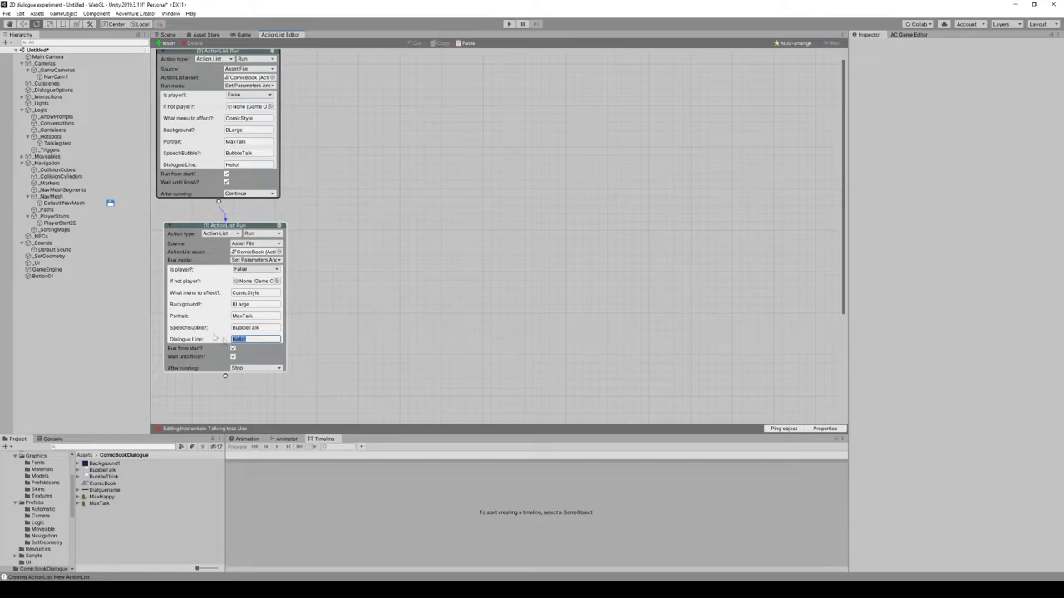
{"action": "left_click", "coordinate": [253, 328]}
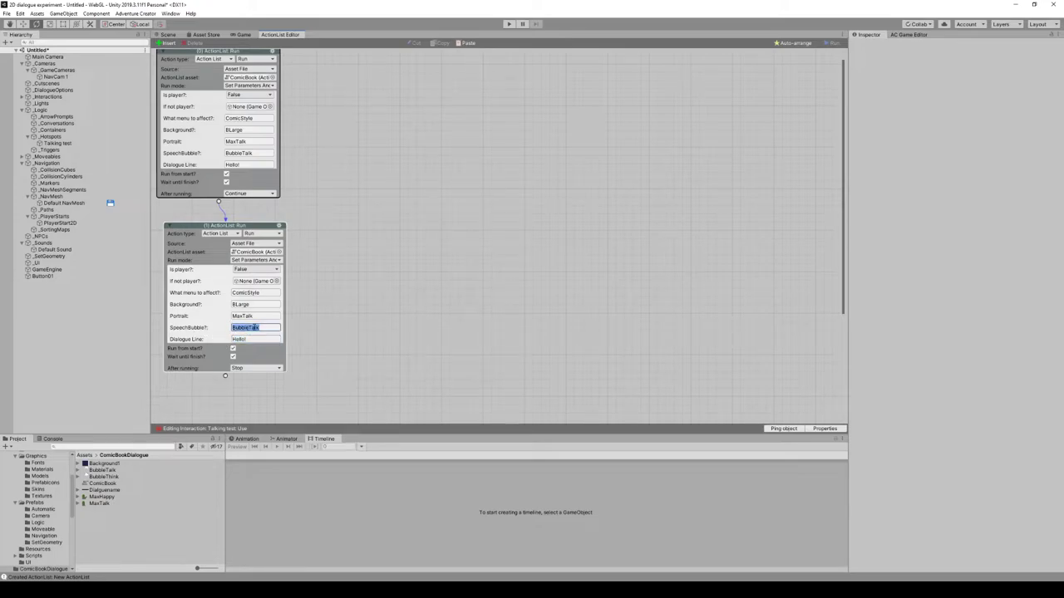
{"action": "left_click_drag", "start_coordinate": [248, 328], "coordinate": [286, 330]}
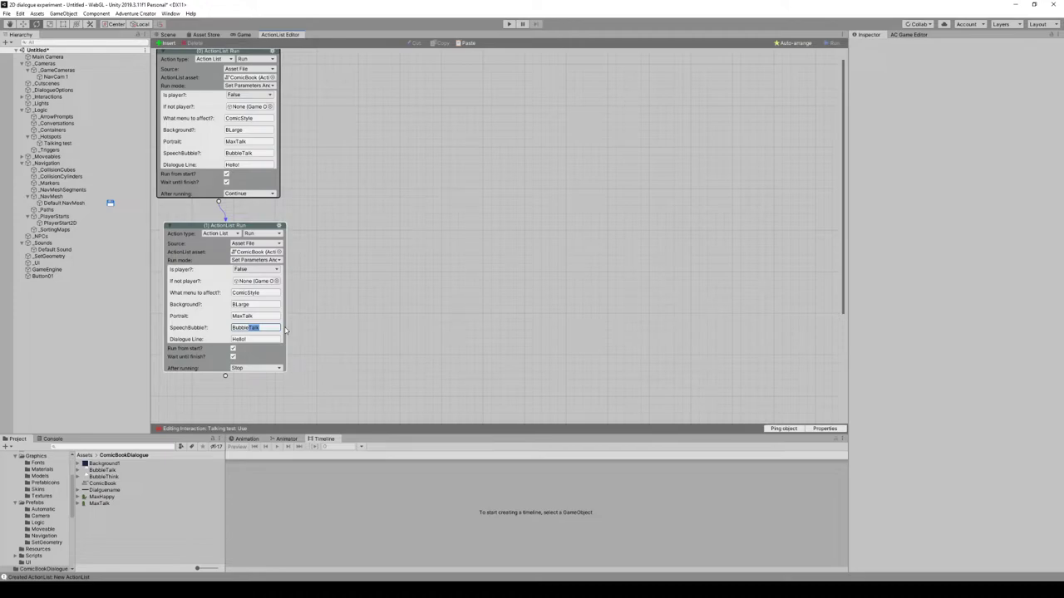
{"action": "type", "text": "Think"}
{"action": "left_click", "coordinate": [915, 34]}
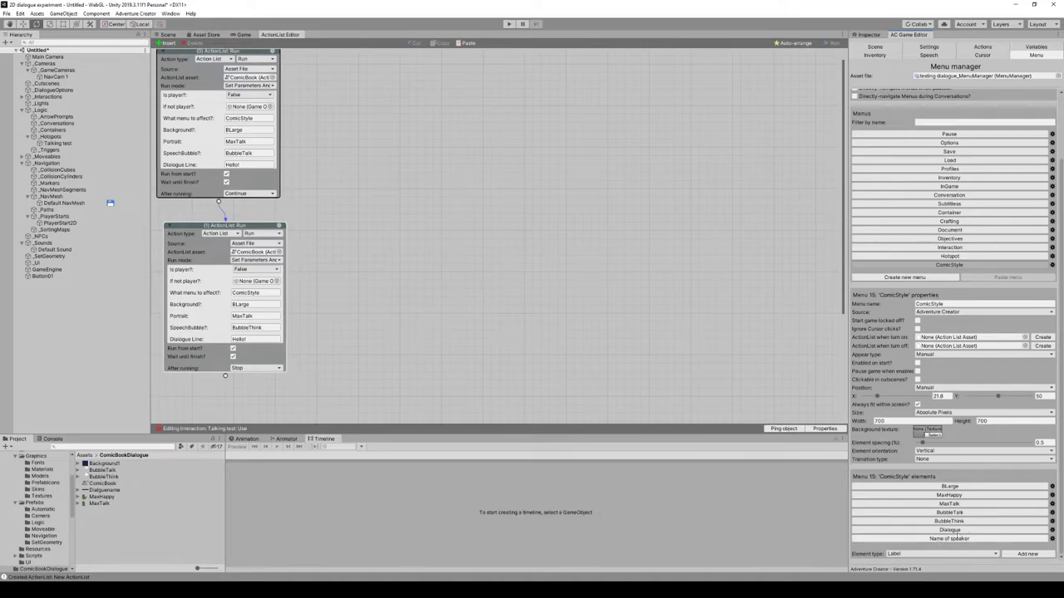
- Set the second Run action's Dialogue Line to "Cheese would be nice"
{"action": "left_click", "coordinate": [265, 339]}
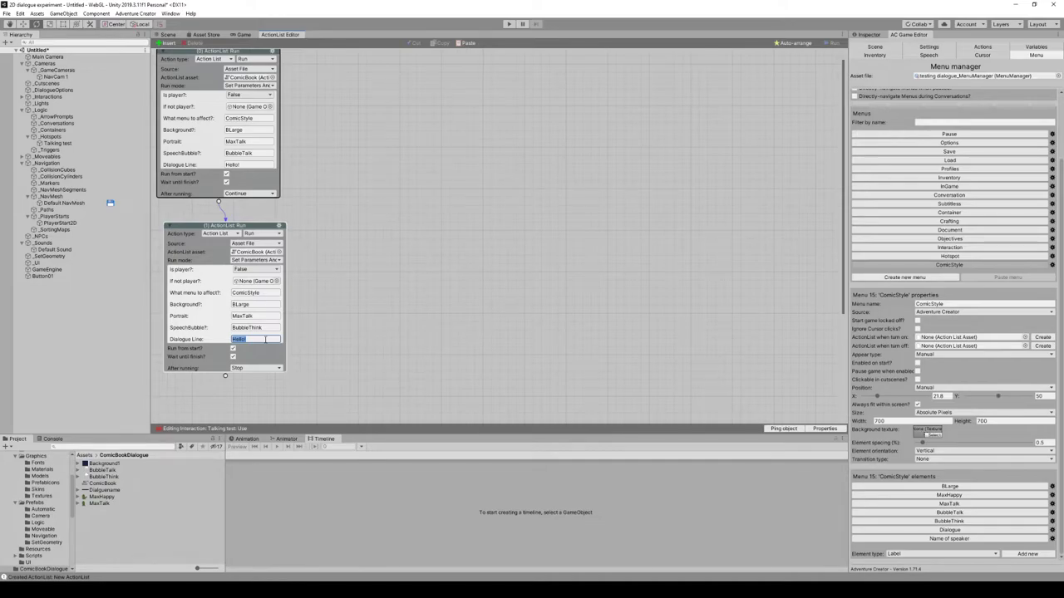
{"action": "type", "text": "Cheese would be nice"}
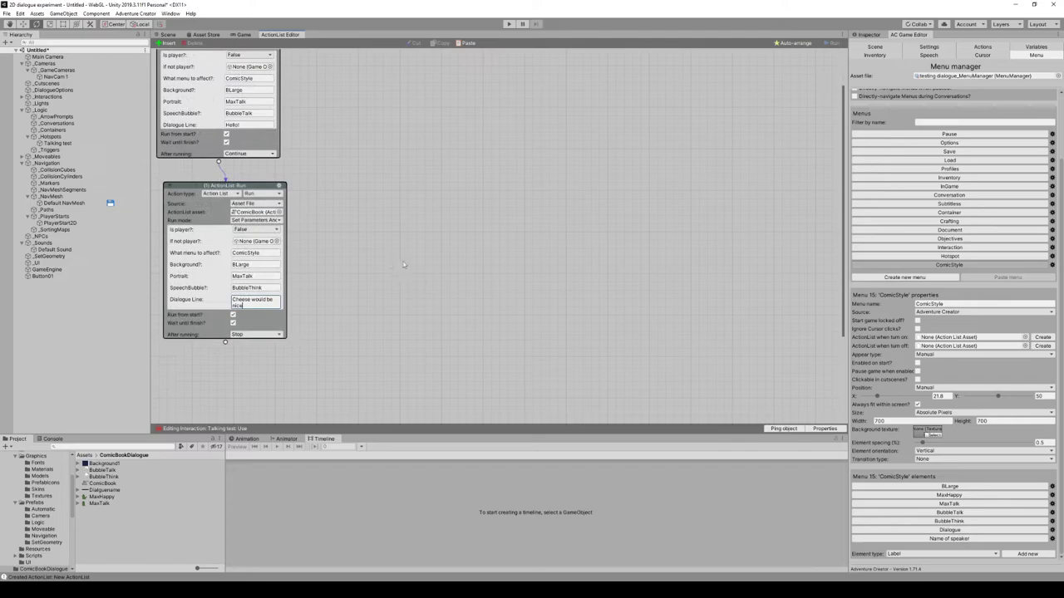
- Copy the first ActionList: Run action, paste it after the second one and place the duplicate below it
{"action": "scroll", "coordinate": [369, 283], "scroll_direction": "up", "scroll_amount": 2}
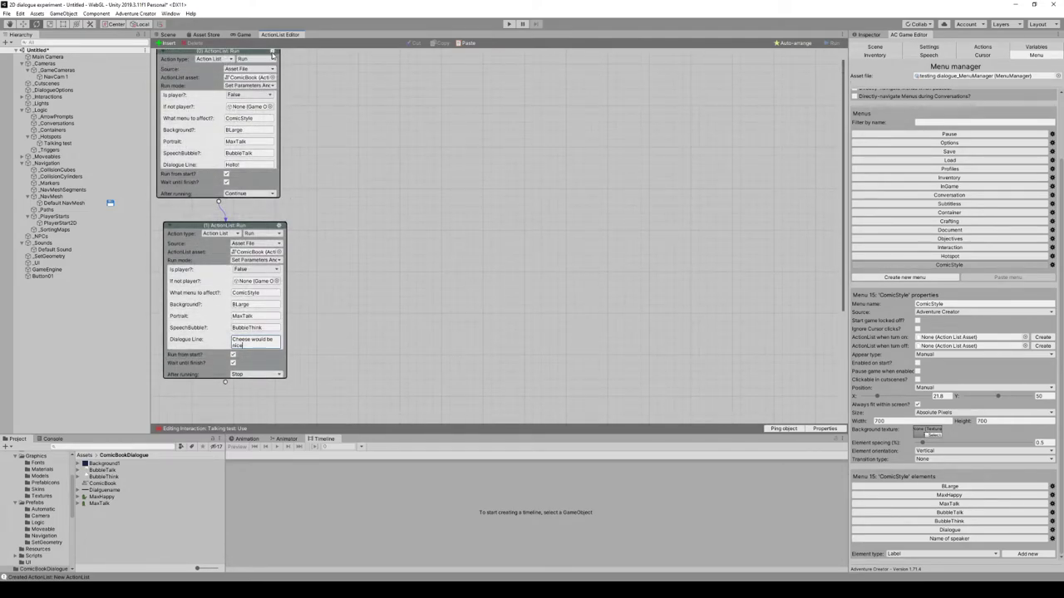
{"action": "left_click", "coordinate": [275, 52]}
{"action": "scroll", "coordinate": [374, 290], "scroll_direction": "down", "scroll_amount": 3}
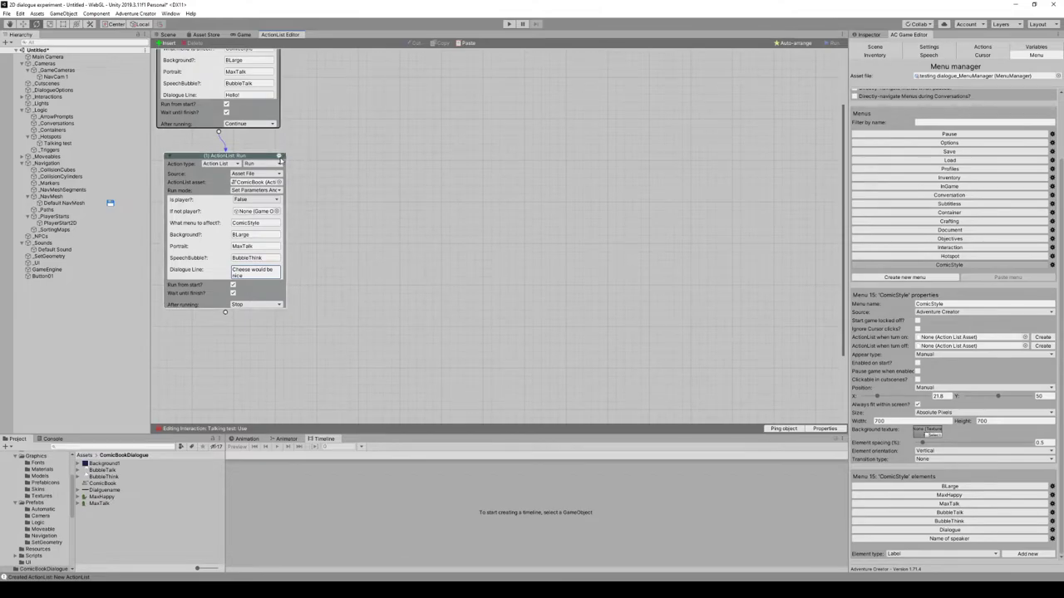
{"action": "left_click", "coordinate": [279, 156]}
{"action": "left_click", "coordinate": [308, 182]}
{"action": "left_click_drag", "start_coordinate": [270, 201], "coordinate": [257, 228]}
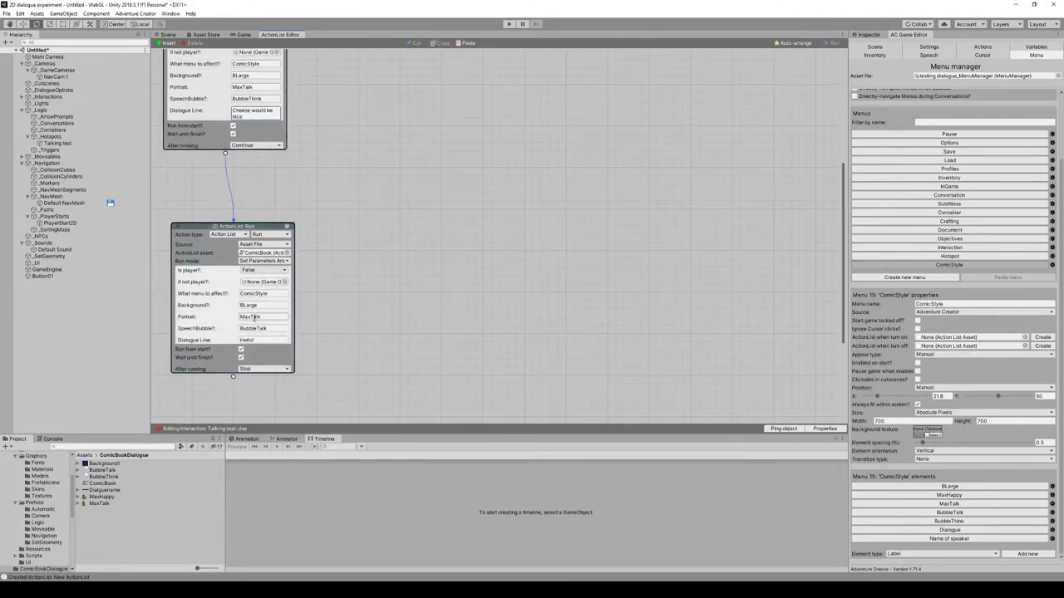
- Set the third Run action's Portrait to "MaxHappy" and its Dialogue Line to "Mmm Cheese!"
{"action": "left_click_drag", "start_coordinate": [253, 316], "coordinate": [299, 321]}
{"action": "type", "text": "Happy"}
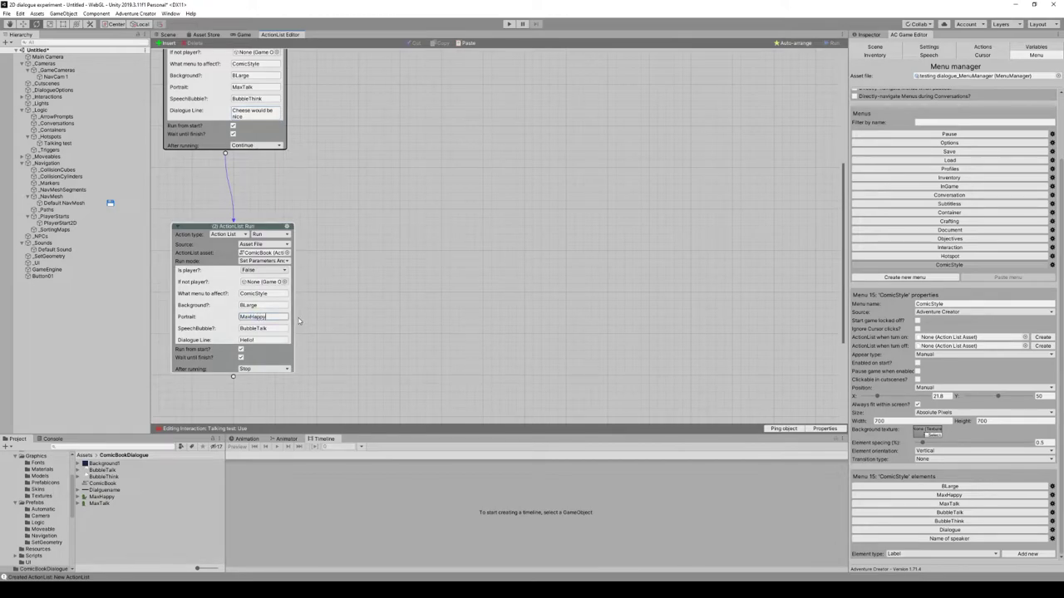
{"action": "left_click", "coordinate": [262, 340]}
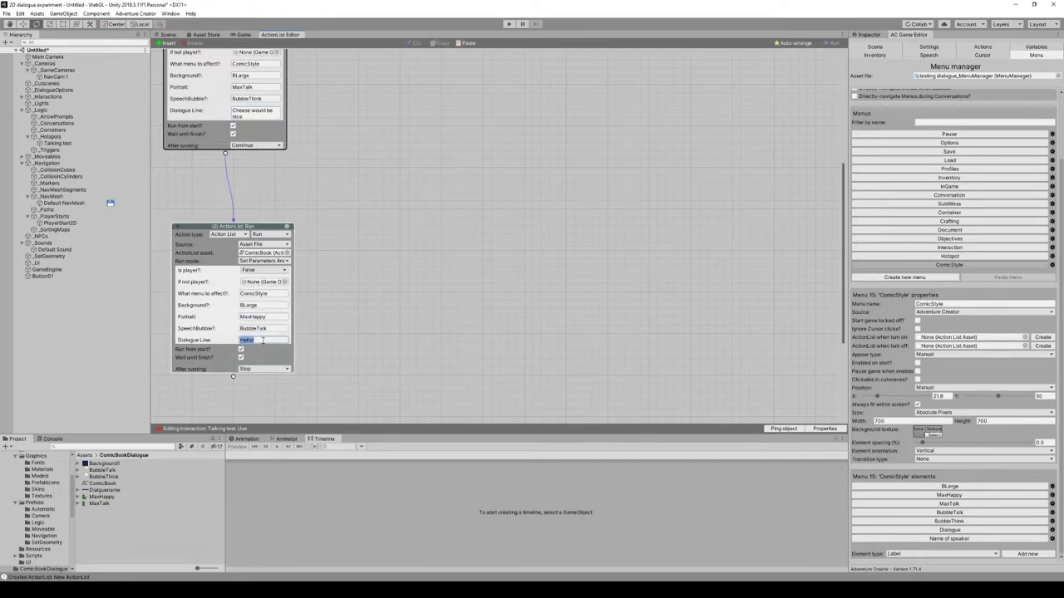
{"action": "type", "text": "Hmm Cheese"}
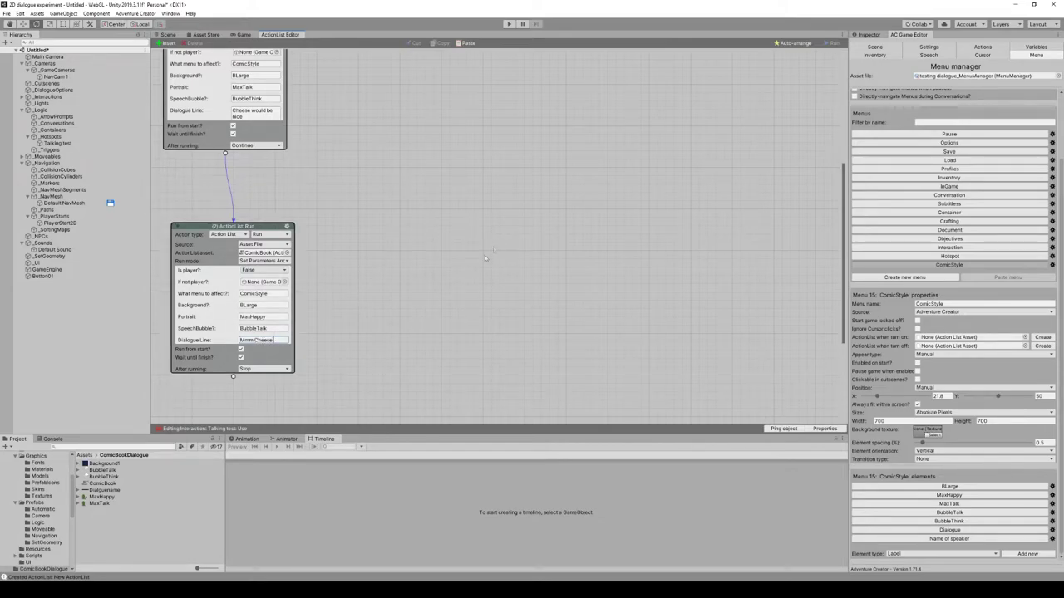
{"action": "scroll", "coordinate": [492, 246], "scroll_direction": "up", "scroll_amount": 3}
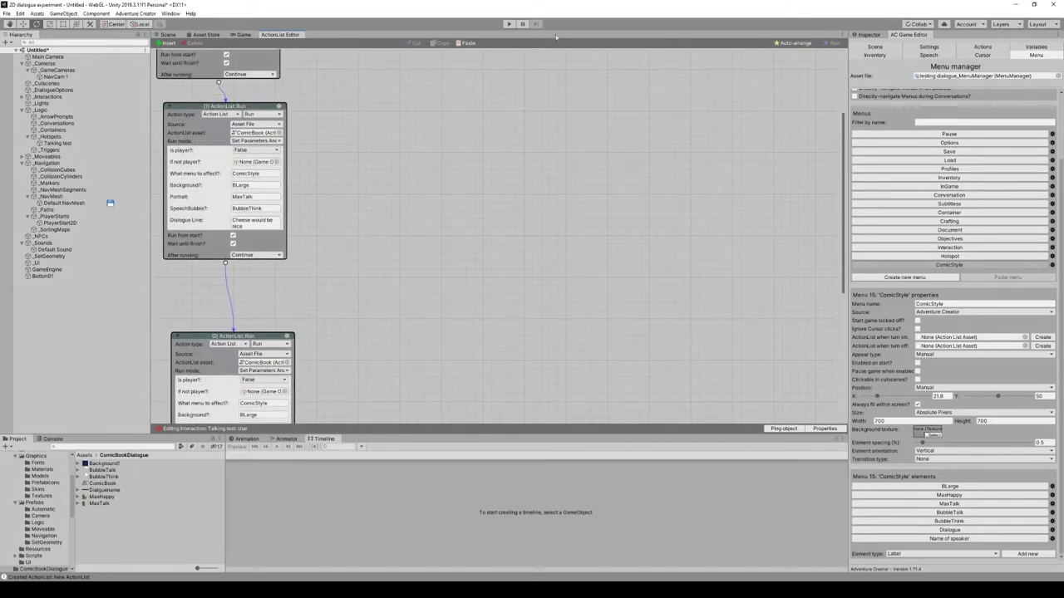
- Playtest the scene by using the Talking test hotspot to check the three dialogue panels, and stop the game
{"action": "left_click", "coordinate": [509, 24]}
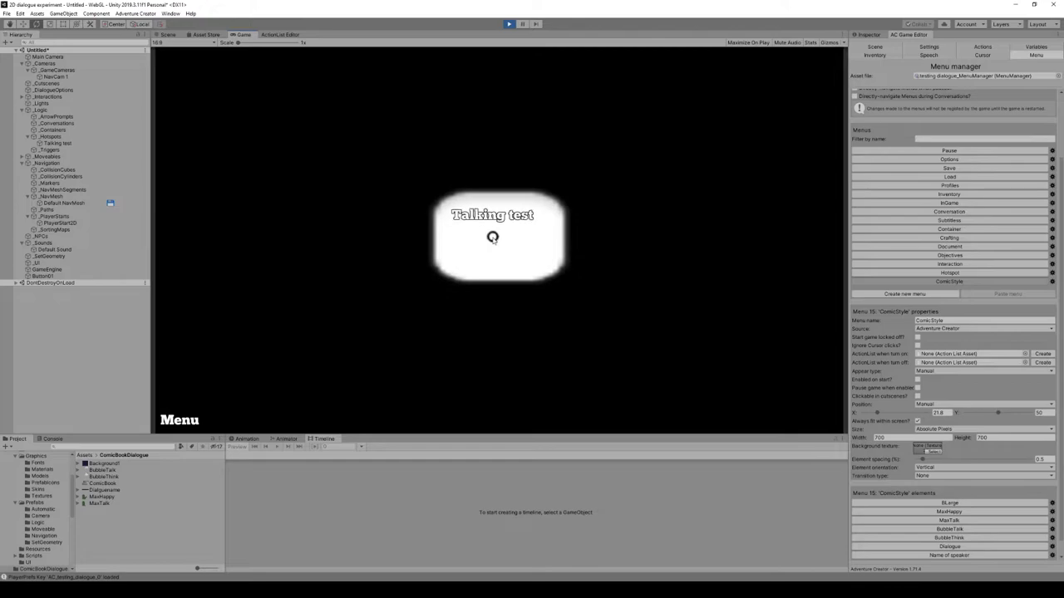
{"action": "left_click", "coordinate": [493, 238]}
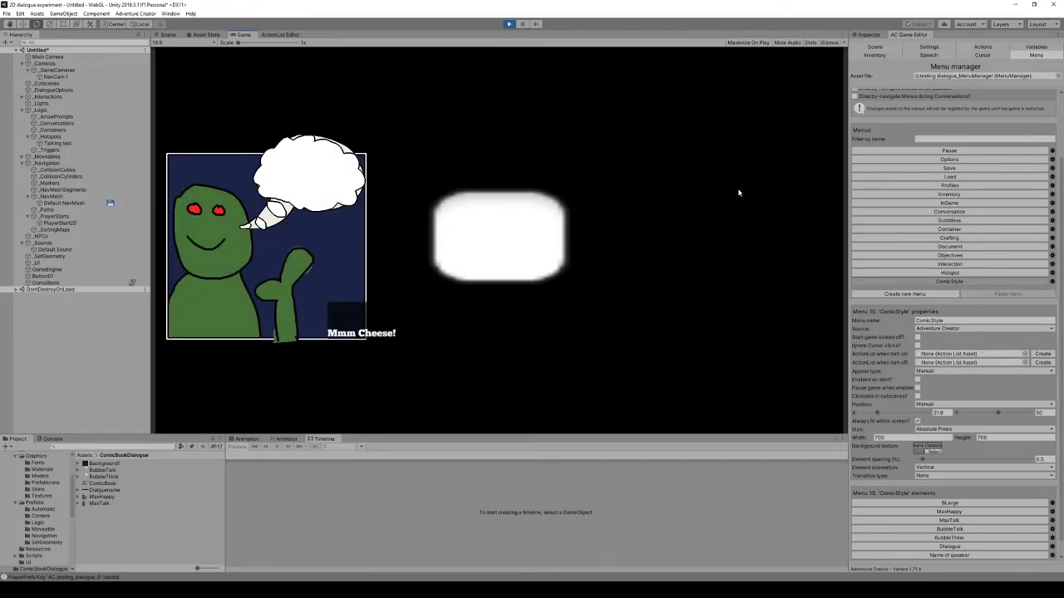
{"action": "left_click", "coordinate": [509, 24]}
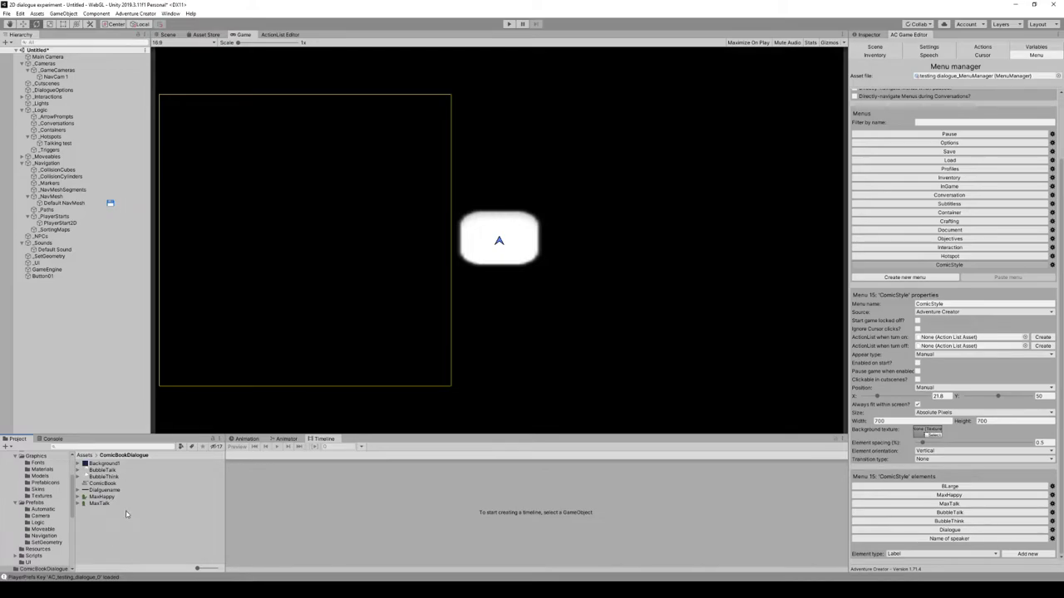
- Open the ComicBook ActionList and move the Turn Off Menu action and both Play speech actions down to make room above them
{"action": "double_click", "coordinate": [100, 484]}
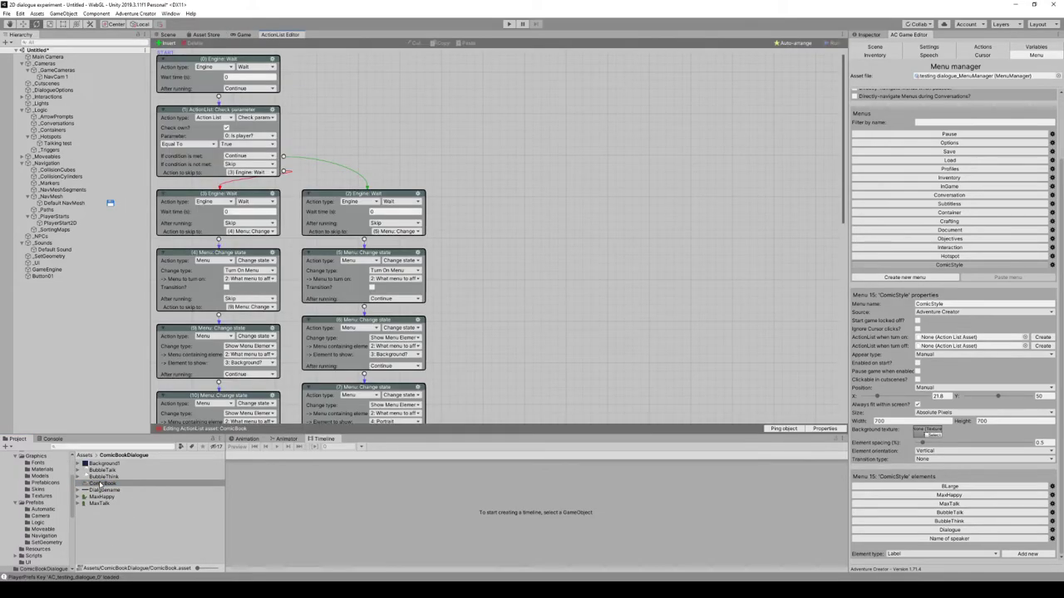
{"action": "scroll", "coordinate": [570, 191], "scroll_direction": "down", "scroll_amount": 10}
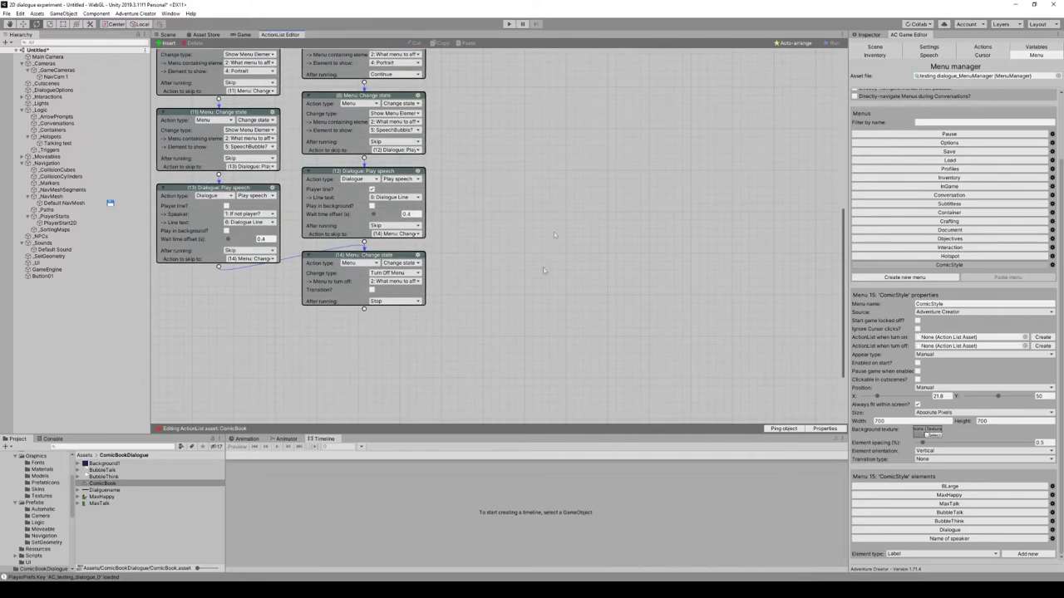
{"action": "left_click_drag", "start_coordinate": [388, 256], "coordinate": [336, 366]}
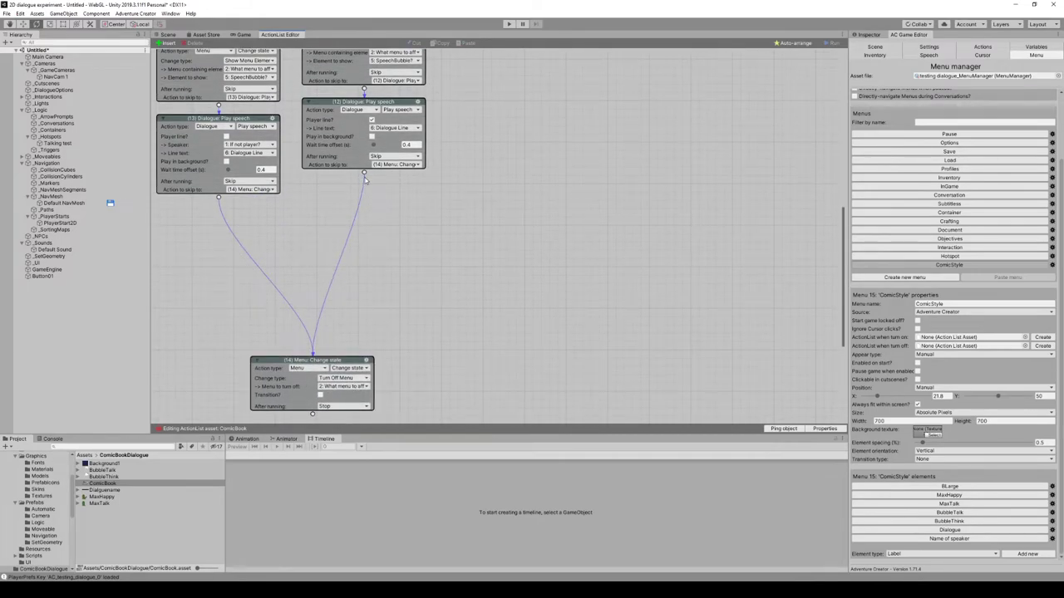
{"action": "left_click_drag", "start_coordinate": [363, 101], "coordinate": [372, 179]}
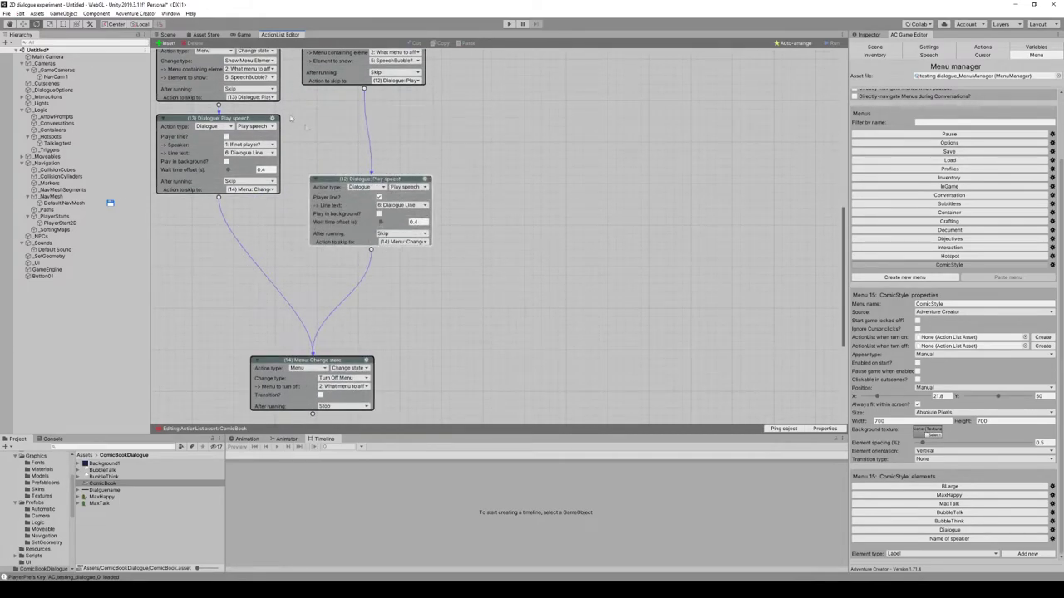
{"action": "left_click_drag", "start_coordinate": [249, 121], "coordinate": [250, 273]}
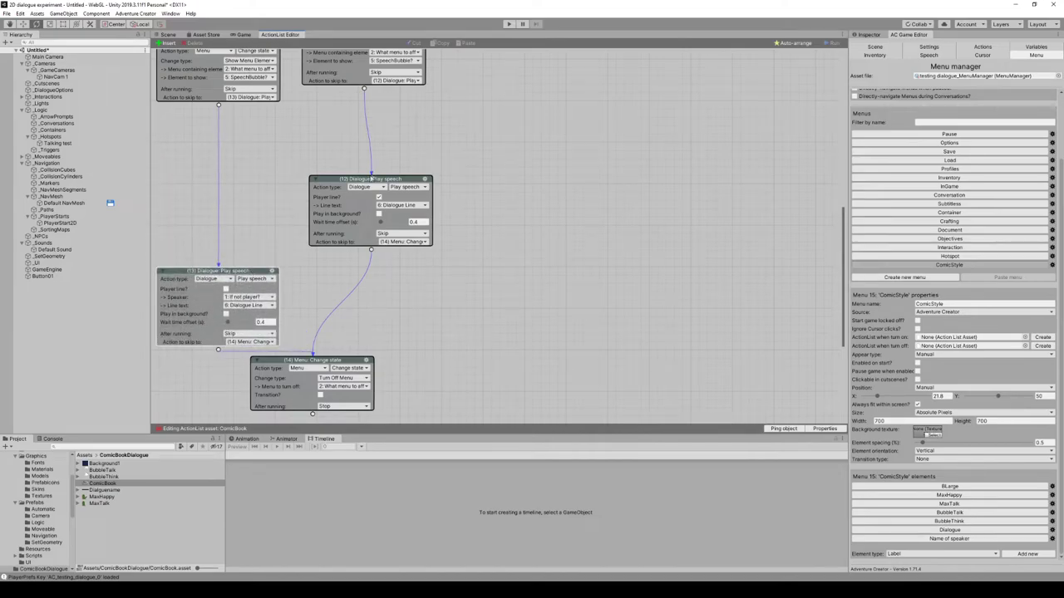
{"action": "left_click_drag", "start_coordinate": [372, 185], "coordinate": [369, 278]}
- Disconnect the SpeechBubble? actions of both branches from their Play speech actions
{"action": "scroll", "coordinate": [366, 251], "scroll_direction": "up", "scroll_amount": 5}
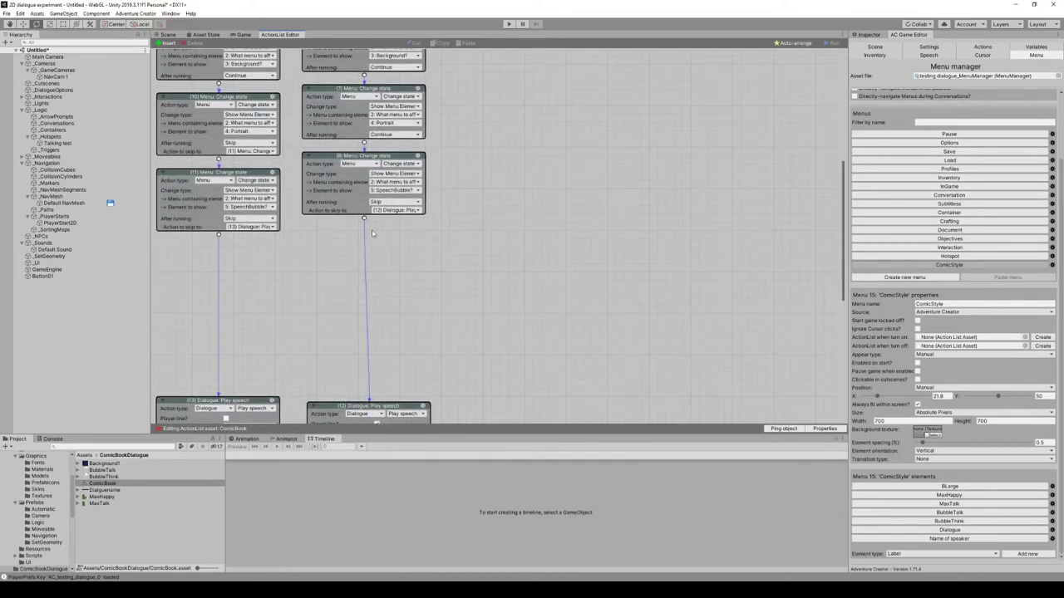
{"action": "left_click", "coordinate": [365, 251]}
{"action": "left_click", "coordinate": [223, 239]}
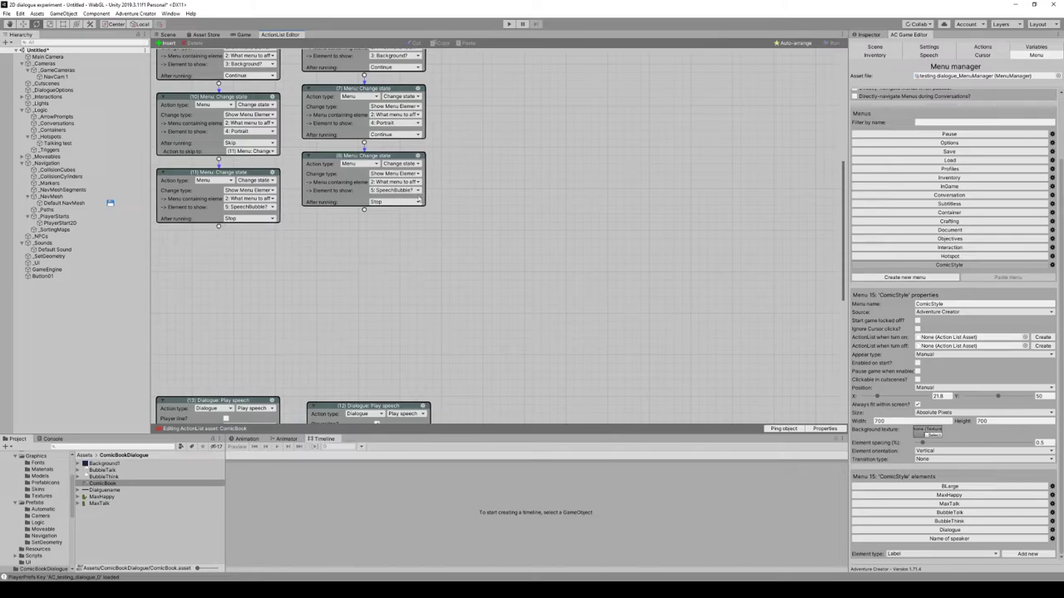
- Copy the player branch's SpeechBubble? menu action, paste it after the original and place the duplicate below it
{"action": "left_click", "coordinate": [418, 156]}
{"action": "left_click", "coordinate": [437, 170]}
{"action": "left_click", "coordinate": [419, 155]}
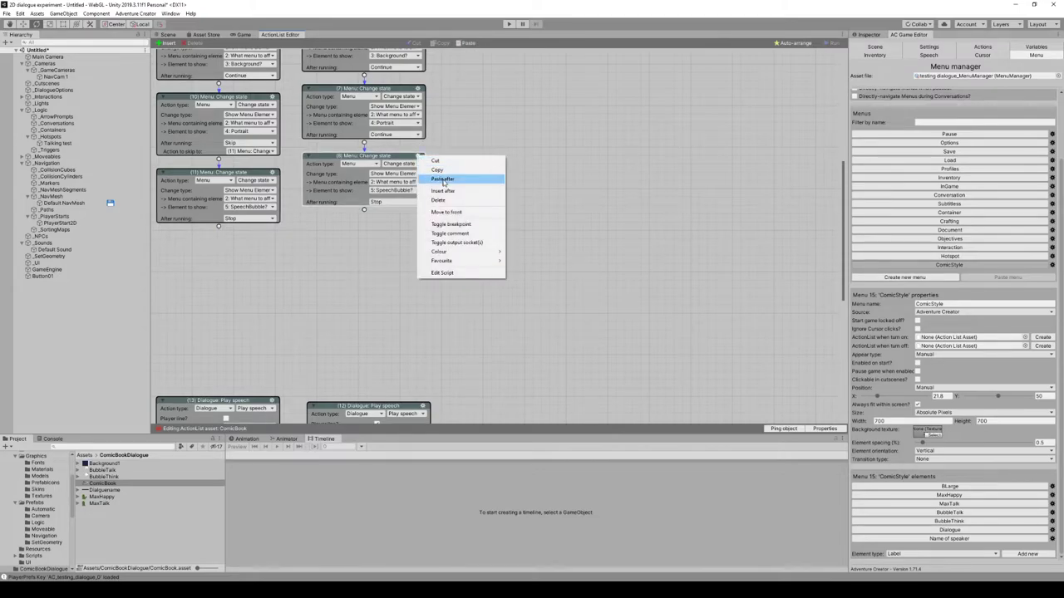
{"action": "left_click", "coordinate": [443, 181]}
{"action": "left_click_drag", "start_coordinate": [426, 202], "coordinate": [407, 241]}
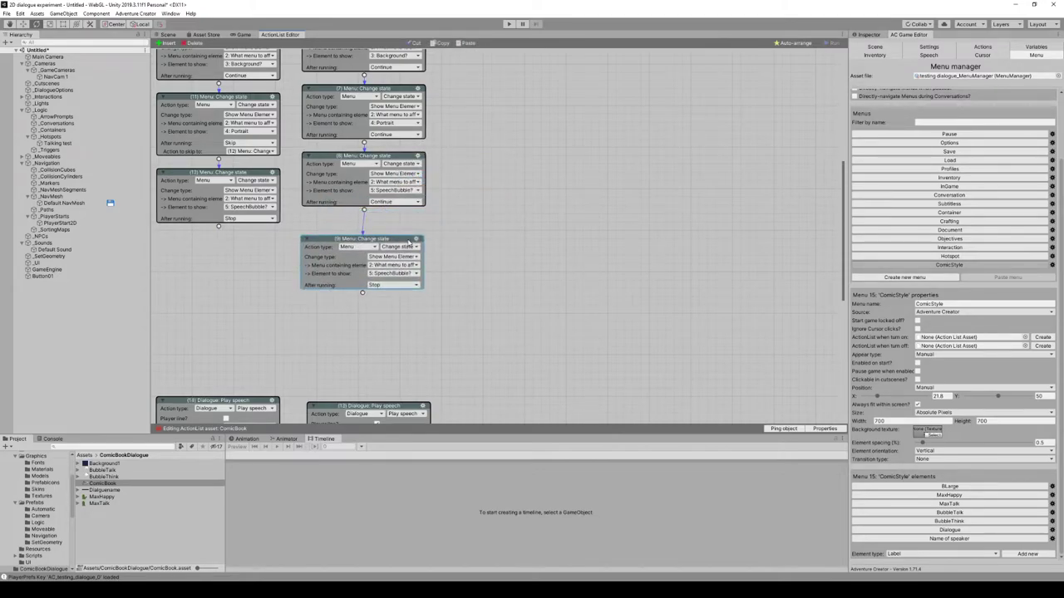
{"action": "left_click", "coordinate": [263, 336]}
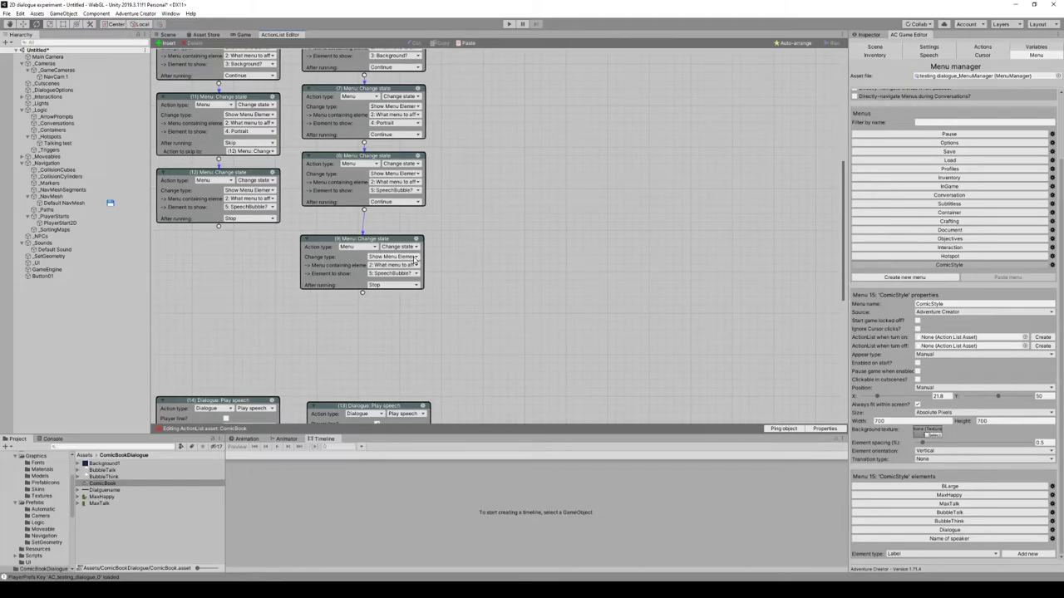
- Set the duplicate's Element to show to no parameter and enter "Dialogue" as the element name
{"action": "left_click", "coordinate": [415, 257]}
{"action": "left_click", "coordinate": [570, 248]}
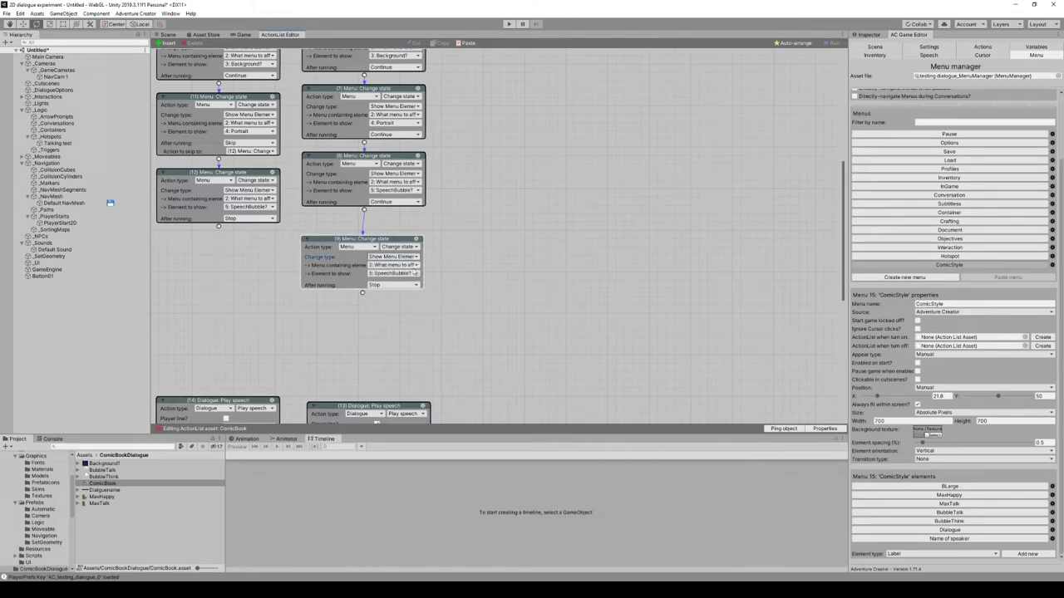
{"action": "left_click", "coordinate": [418, 274]}
{"action": "left_click", "coordinate": [397, 283]}
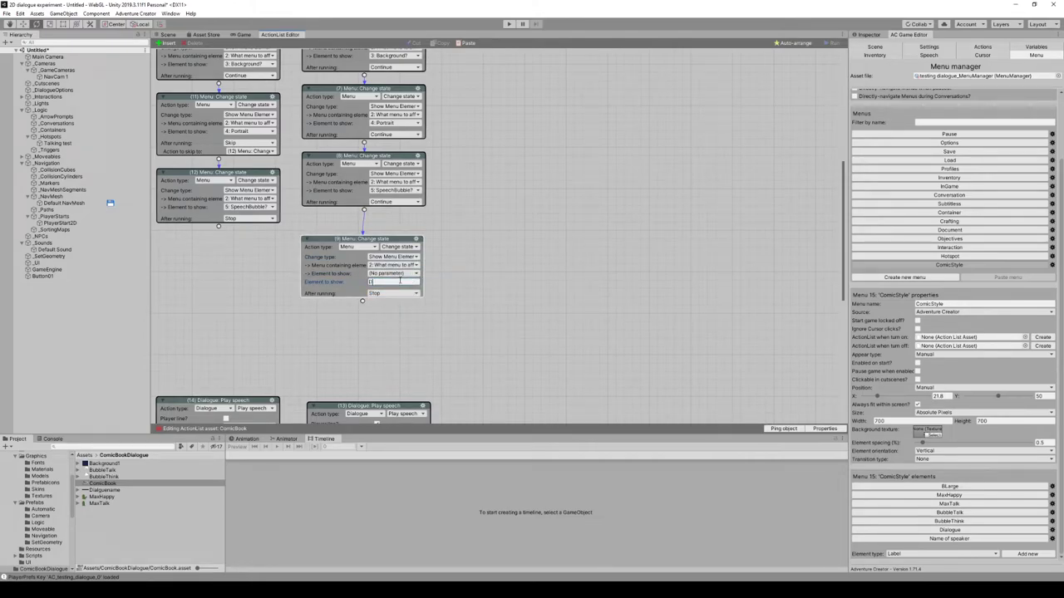
{"action": "left_click", "coordinate": [502, 305]}
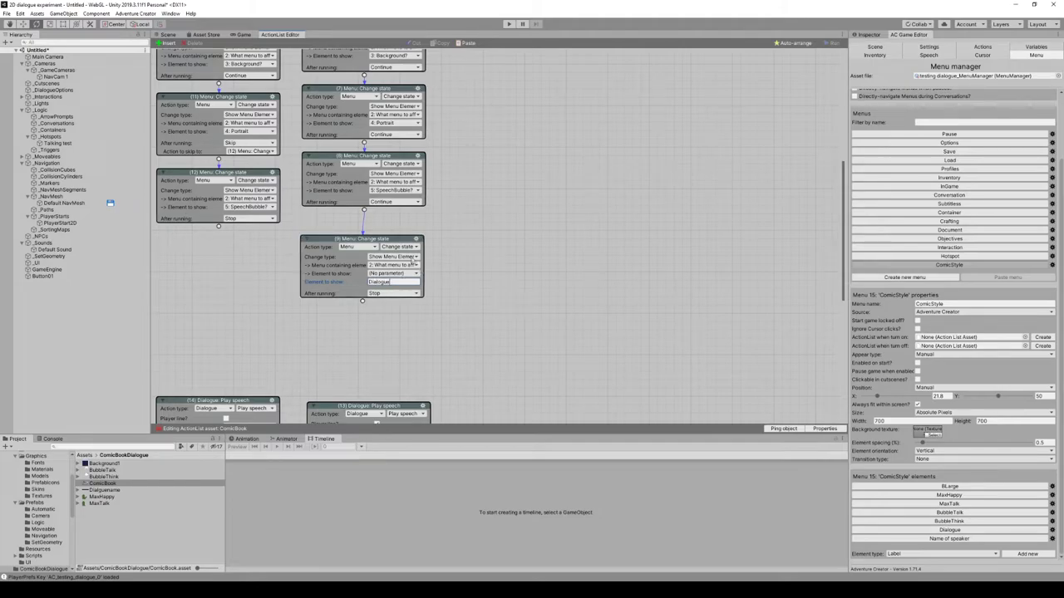
- Duplicate the Dialogue element action after itself and set the copy's Element to show to "Name of speaker"
{"action": "left_click", "coordinate": [417, 240]}
{"action": "left_click", "coordinate": [434, 252]}
{"action": "left_click", "coordinate": [416, 240]}
{"action": "left_click", "coordinate": [438, 263]}
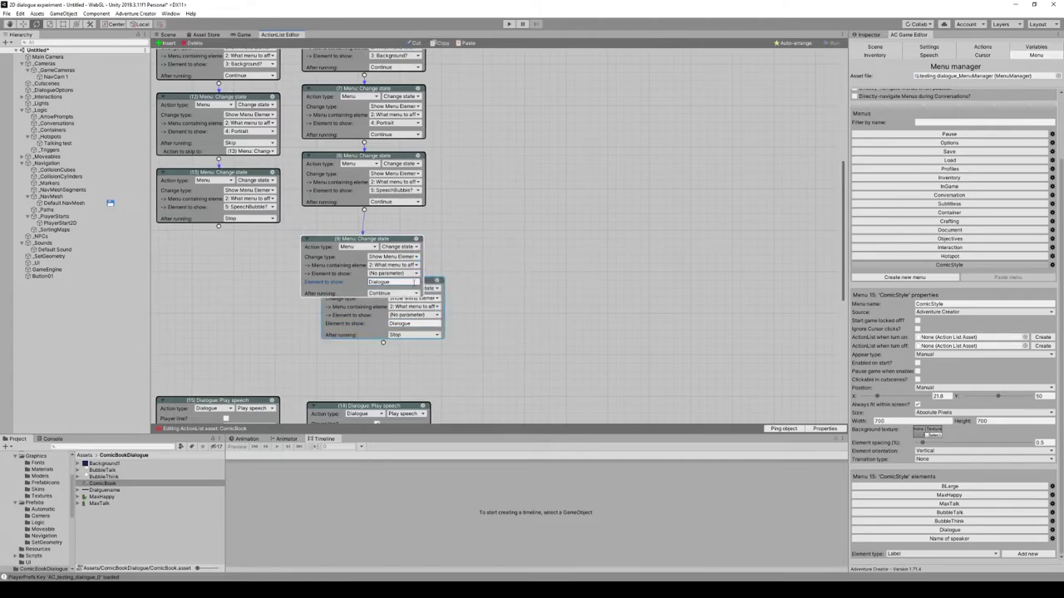
{"action": "left_click_drag", "start_coordinate": [420, 327], "coordinate": [467, 366]}
{"action": "left_click", "coordinate": [466, 365]}
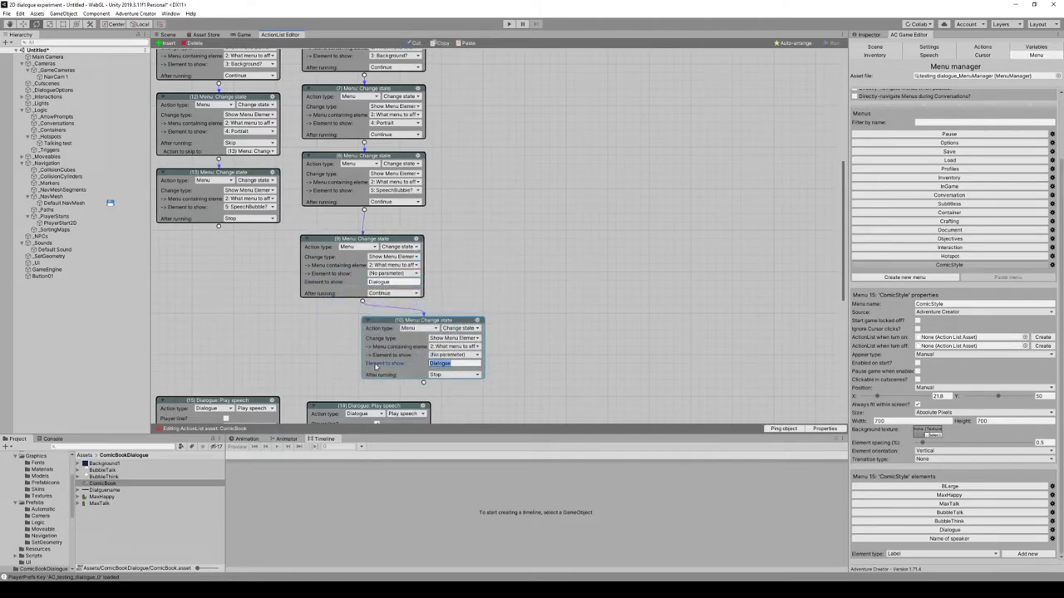
{"action": "type", "text": "Name of speaker"}
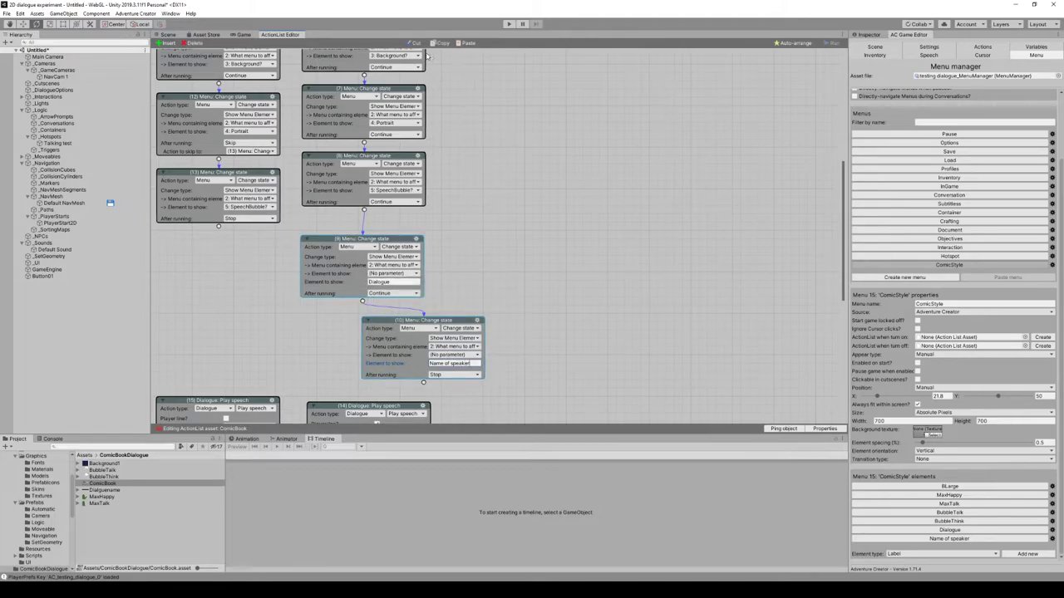
- Paste copies of the Dialogue and Name of speaker actions and link the non-player branch's SpeechBubble? action to the Dialogue copy
{"action": "right_click", "coordinate": [555, 188]}
{"action": "left_click", "coordinate": [582, 202]}
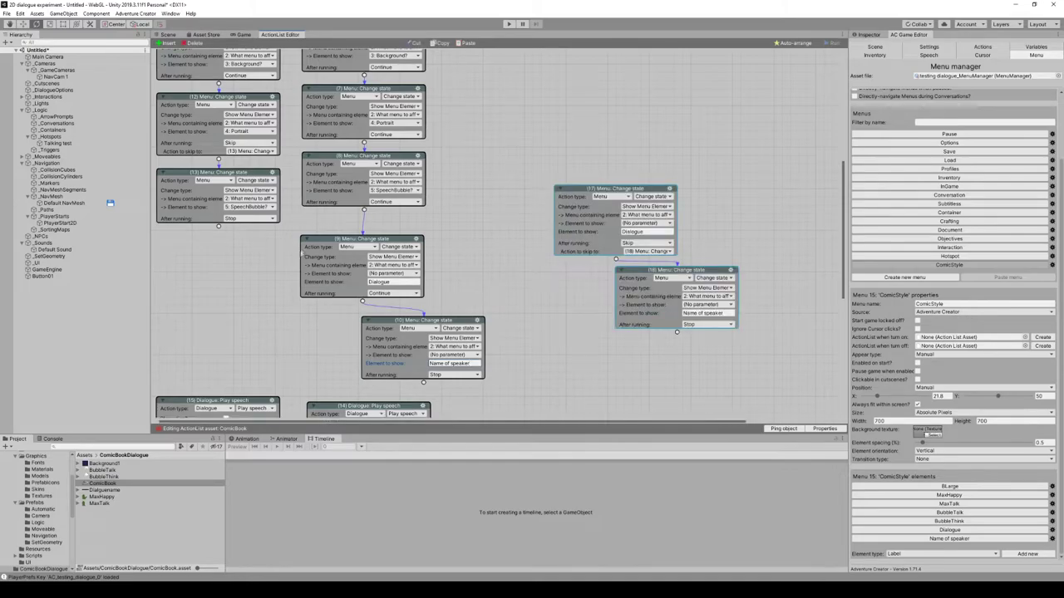
{"action": "left_click_drag", "start_coordinate": [218, 226], "coordinate": [603, 211]}
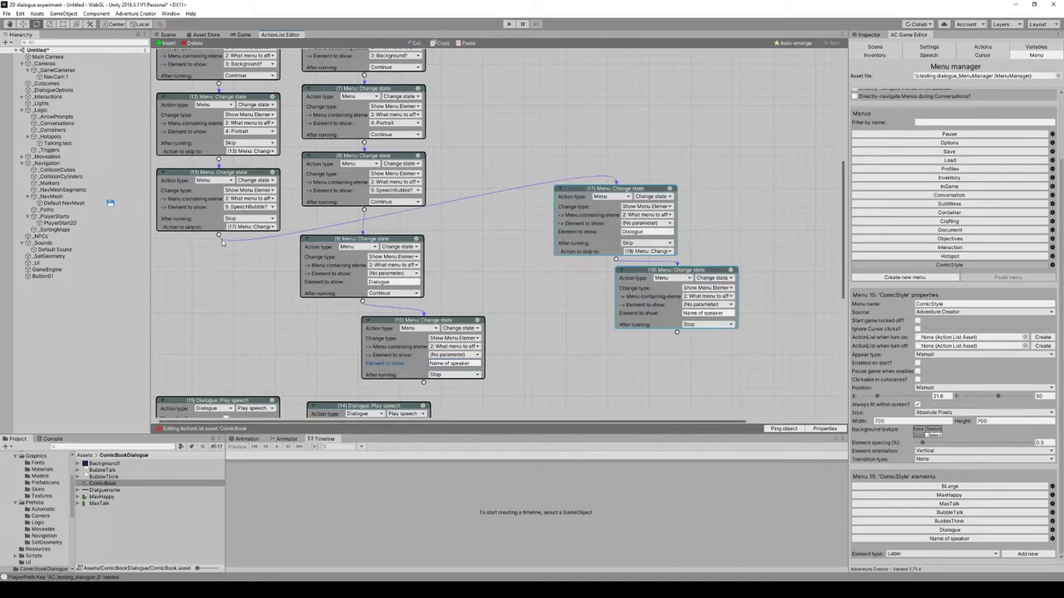
- Connect the copied Name of speaker action to the non-player Play speech action, and the original one to the player Play speech action
{"action": "scroll", "coordinate": [683, 356], "scroll_direction": "down", "scroll_amount": 5}
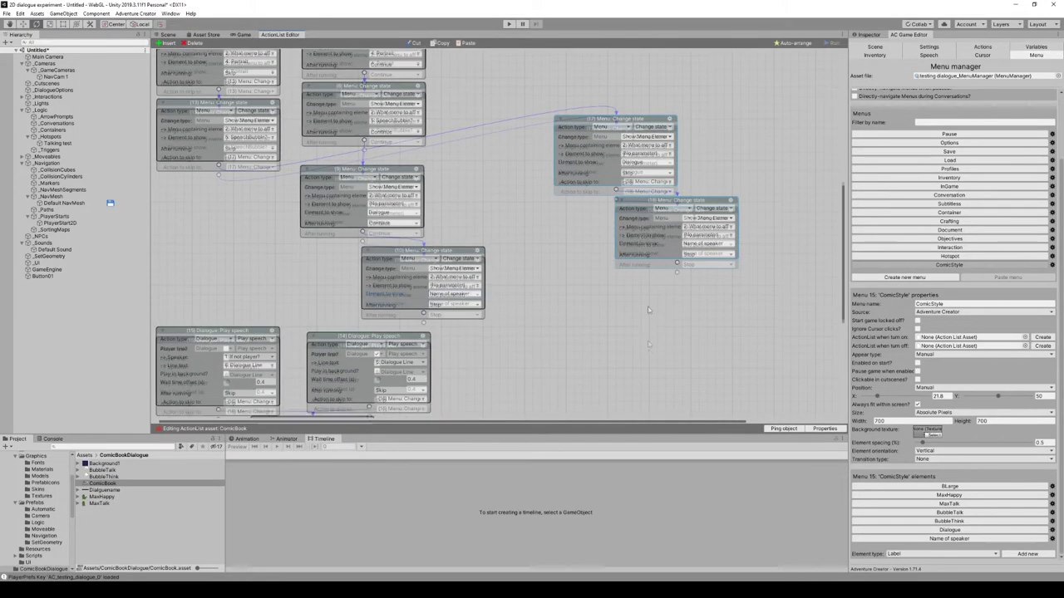
{"action": "left_click_drag", "start_coordinate": [677, 213], "coordinate": [223, 287]}
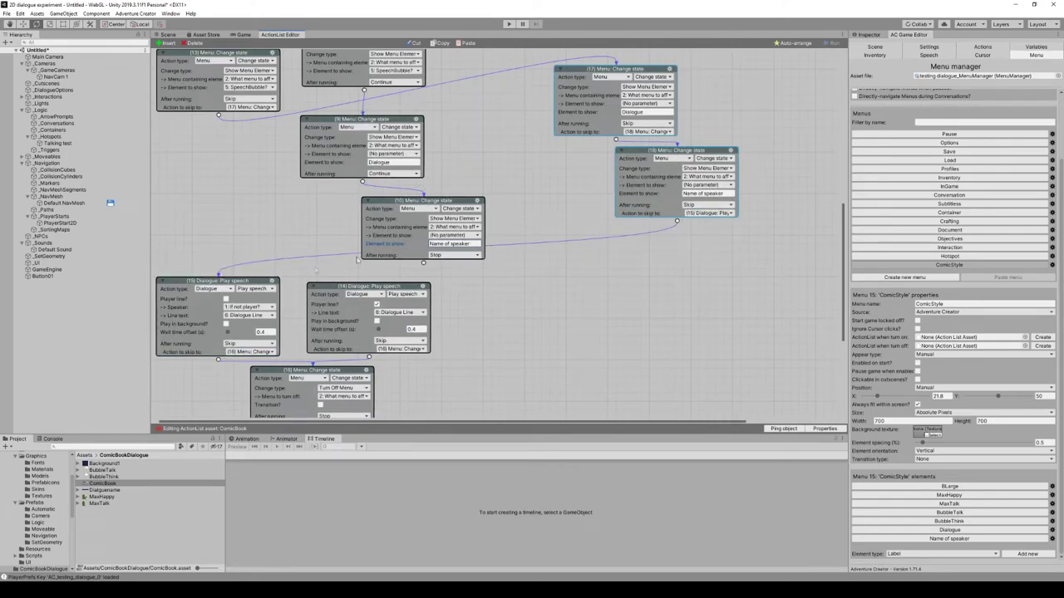
{"action": "left_click_drag", "start_coordinate": [423, 262], "coordinate": [374, 304]}
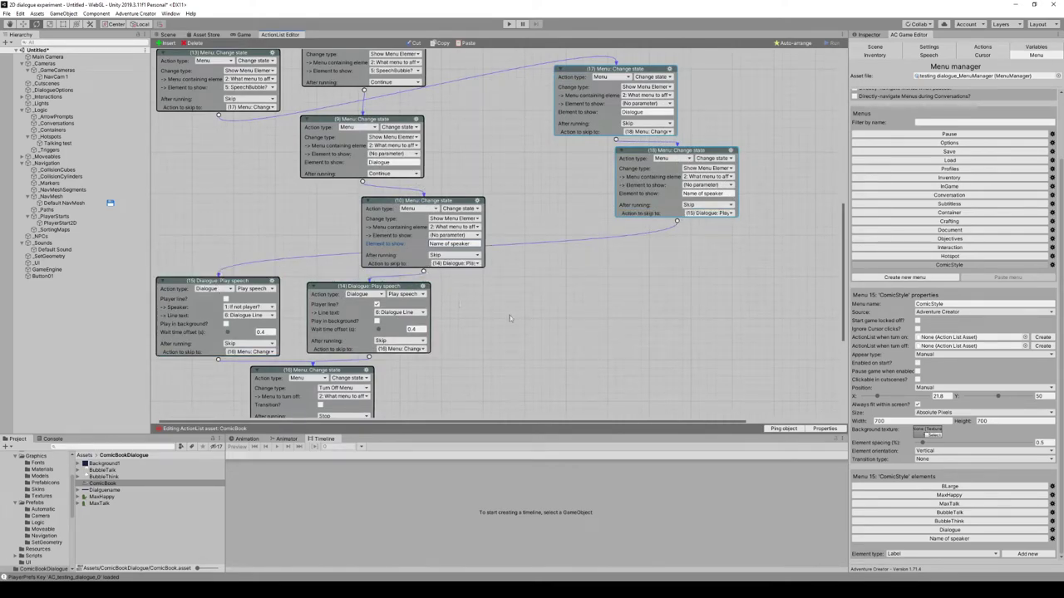
- Playtest the scene with the Talking test hotspot to check the dialogue text and speaker name in the comic panel
{"action": "left_click", "coordinate": [508, 23]}
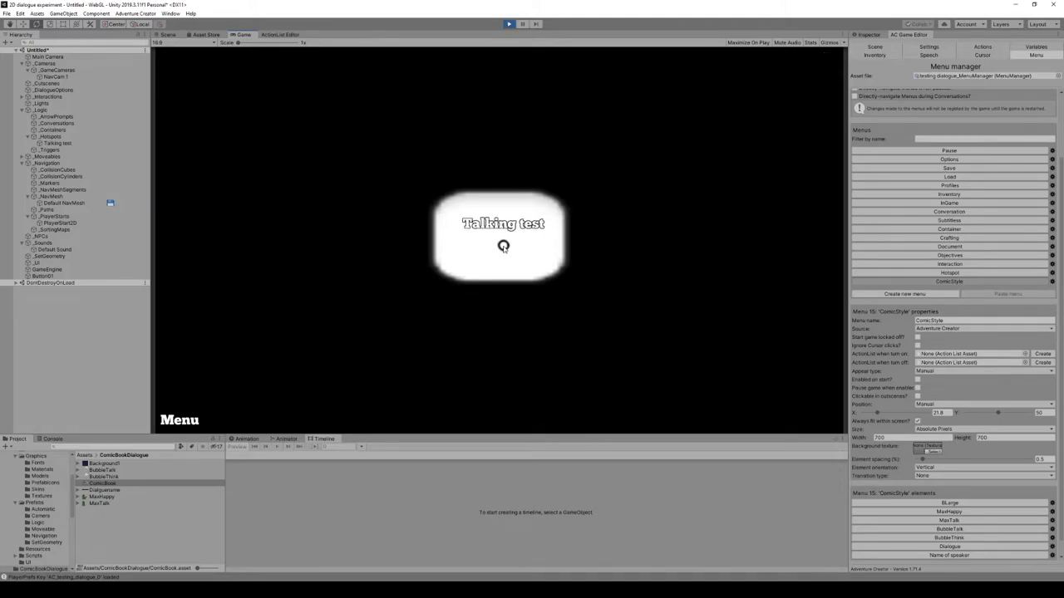
{"action": "left_click", "coordinate": [501, 245]}
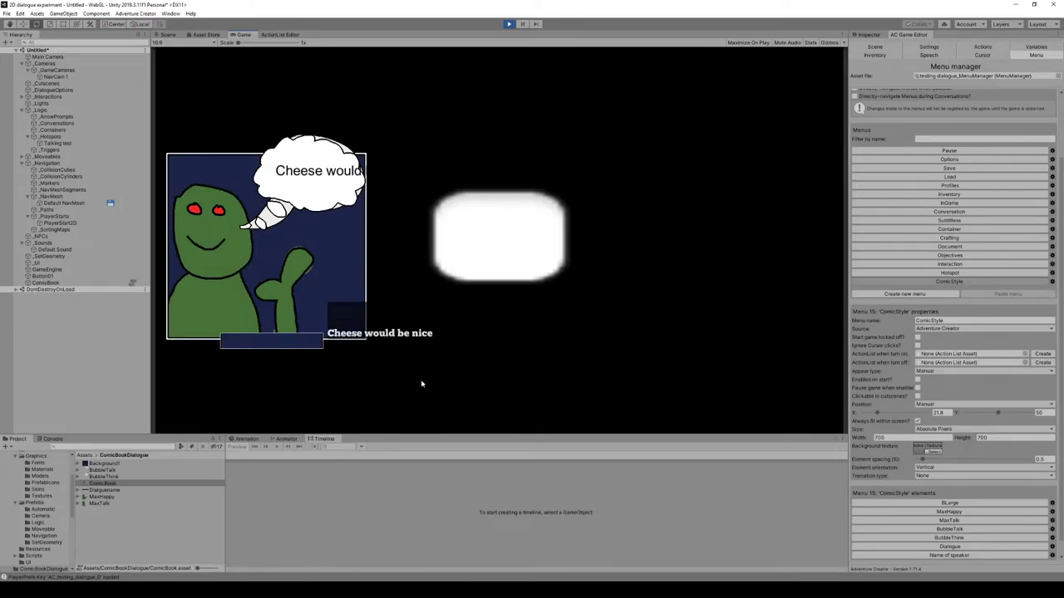
- End the playtest and add a new Menu: Change state action below the Turn Off Menu action in the ComicBook ActionList
{"action": "left_click", "coordinate": [508, 25]}
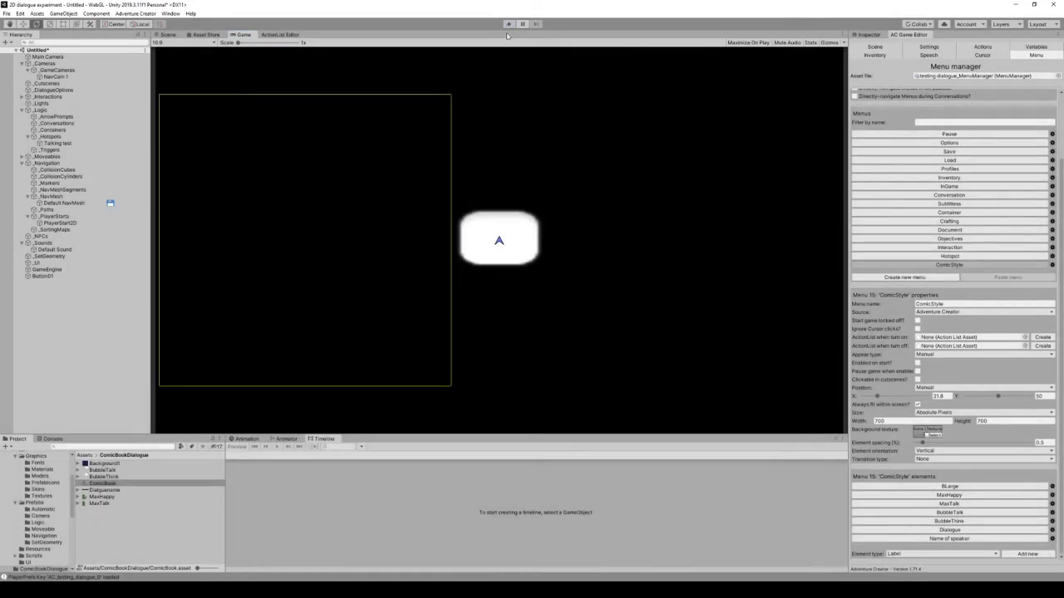
{"action": "left_click", "coordinate": [286, 34]}
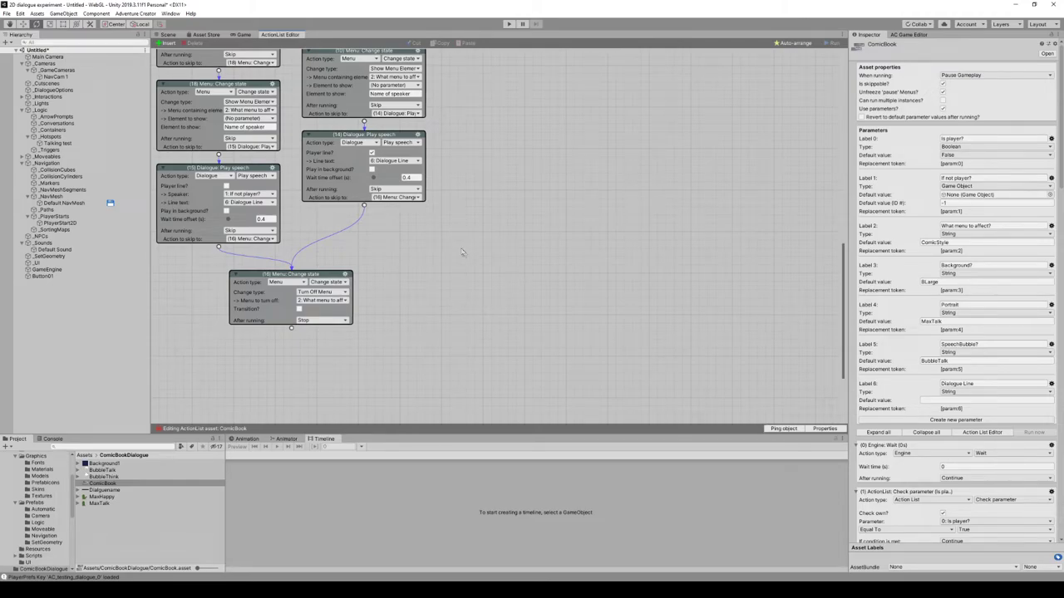
{"action": "scroll", "coordinate": [420, 283], "scroll_direction": "down", "scroll_amount": 2}
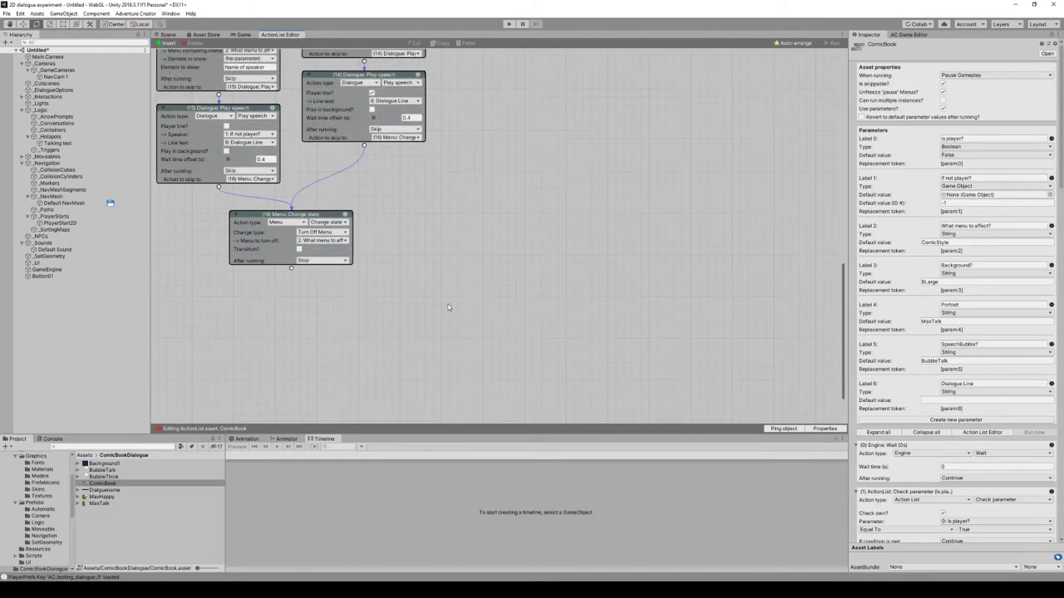
{"action": "right_click", "coordinate": [285, 298]}
{"action": "left_click", "coordinate": [311, 302]}
{"action": "left_click", "coordinate": [335, 307]}
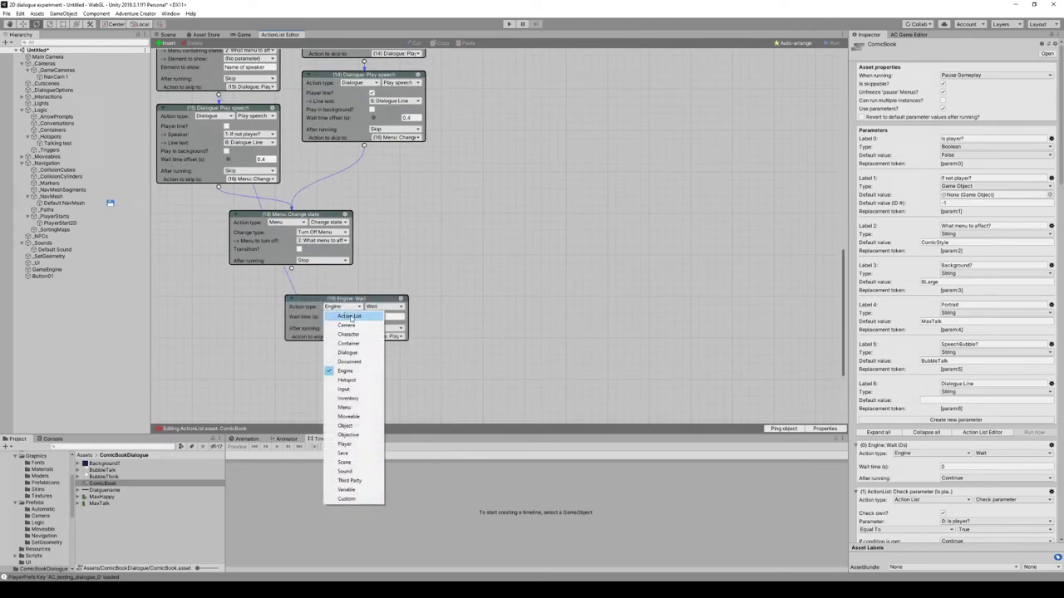
{"action": "left_click", "coordinate": [543, 334]}
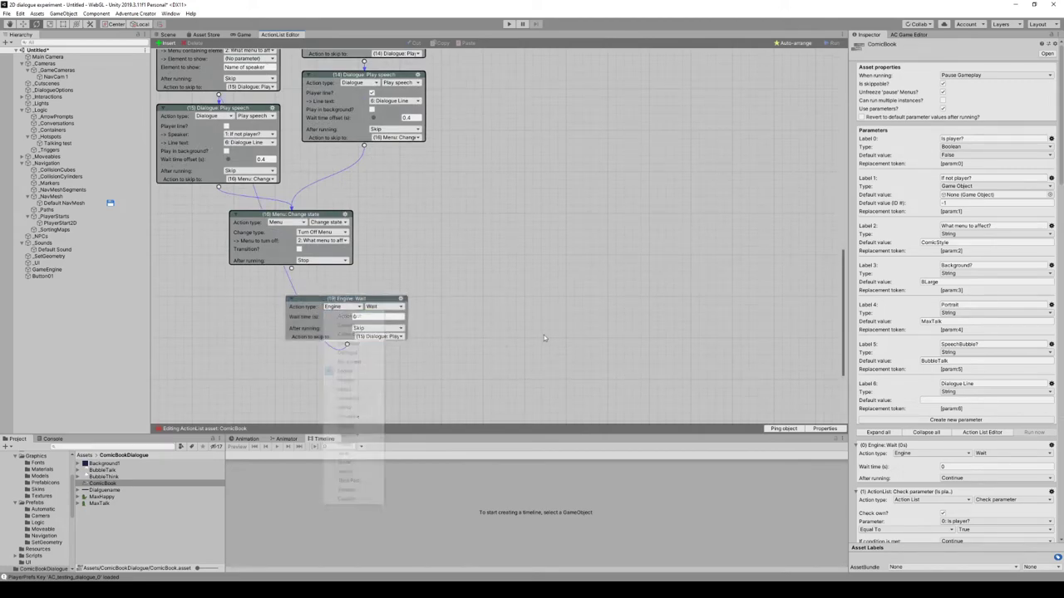
{"action": "left_click", "coordinate": [338, 307]}
{"action": "left_click", "coordinate": [349, 410]}
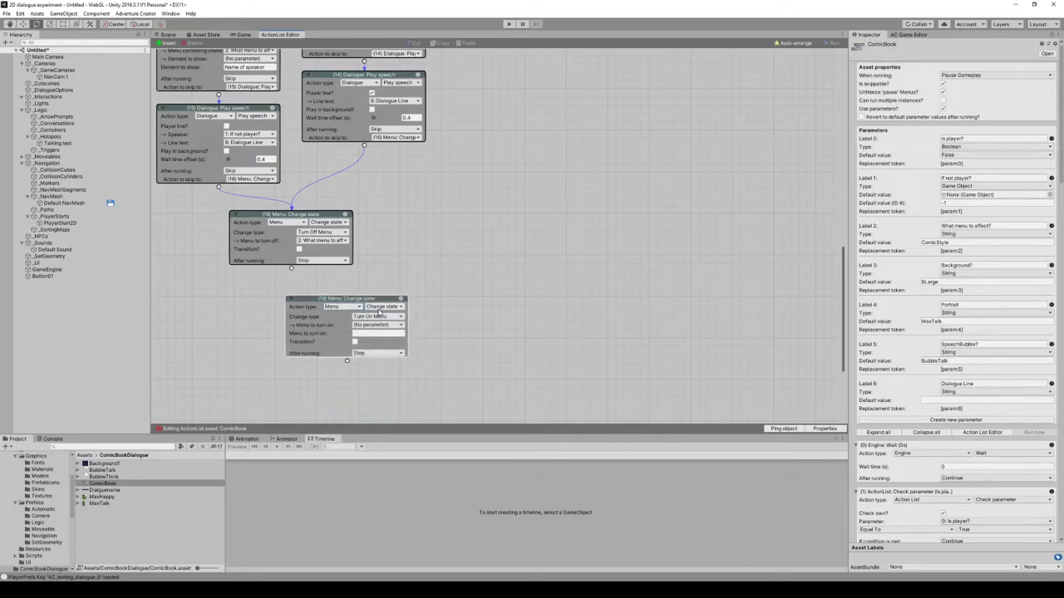
- Set the new action to Hide Menu Element, using the "What menu to affect?" parameter for the menu and "Background?" for the element to hide
{"action": "left_click", "coordinate": [385, 318]}
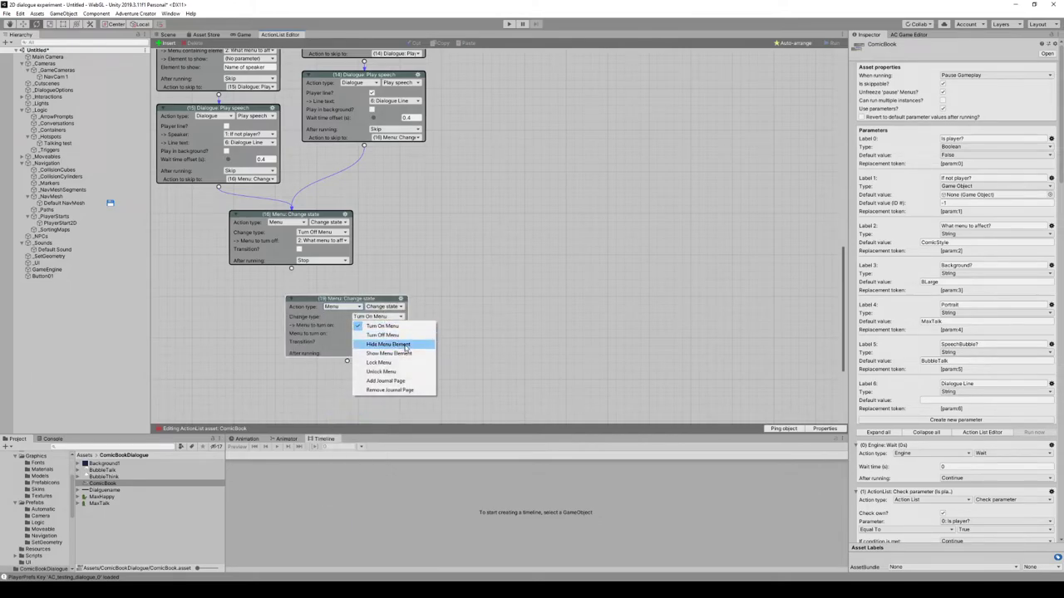
{"action": "left_click", "coordinate": [406, 345]}
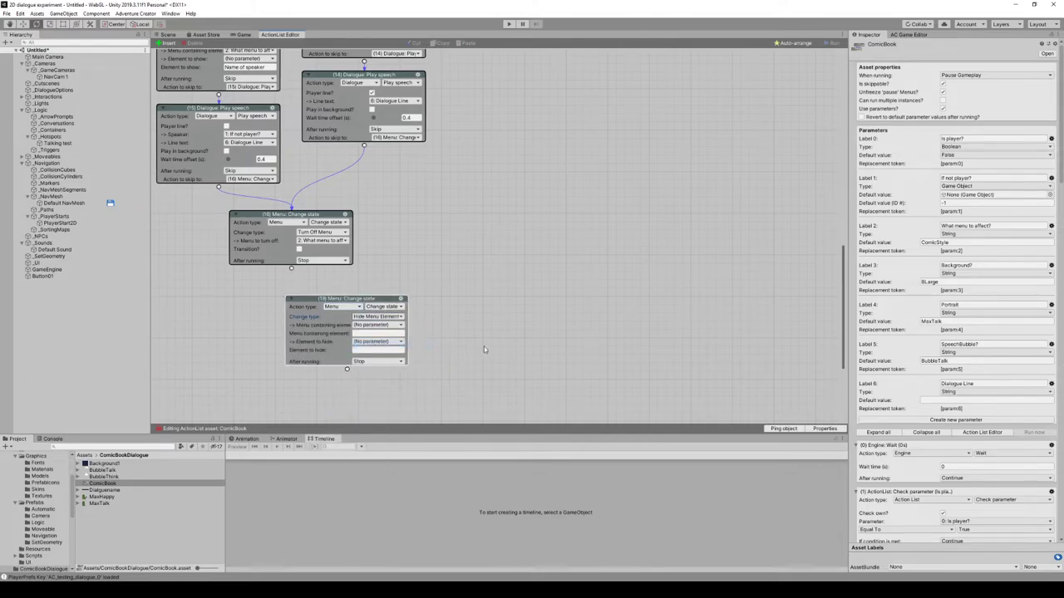
{"action": "left_click", "coordinate": [380, 326]}
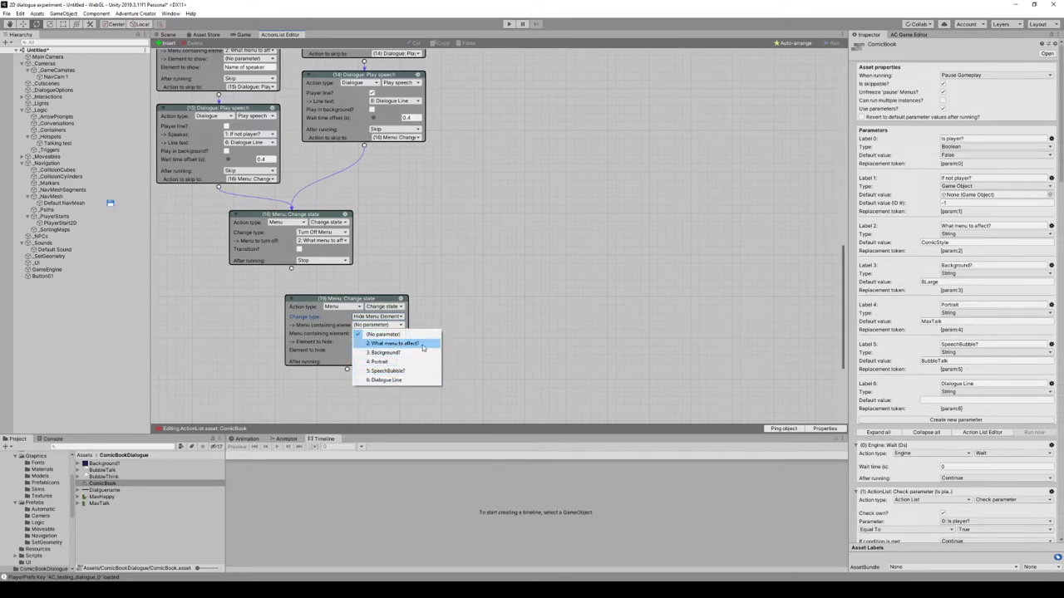
{"action": "left_click", "coordinate": [423, 345]}
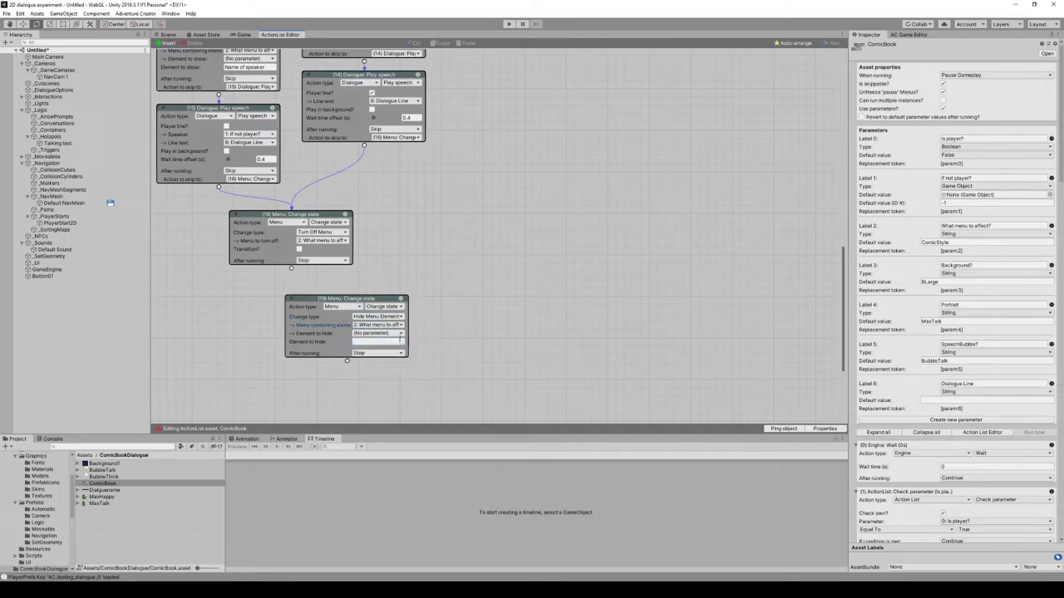
{"action": "left_click", "coordinate": [398, 333]}
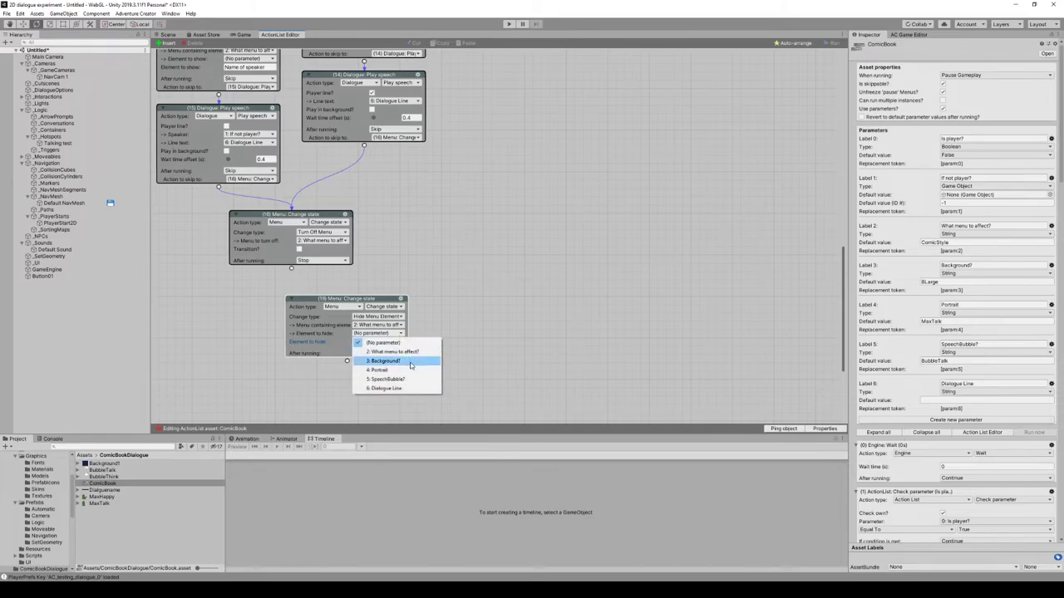
{"action": "left_click", "coordinate": [383, 360]}
- Duplicate the Hide Menu Element action after itself and set the copy's Element to hide to the Portrait parameter
{"action": "scroll", "coordinate": [513, 368], "scroll_direction": "down", "scroll_amount": 2}
{"action": "right_click", "coordinate": [407, 260]}
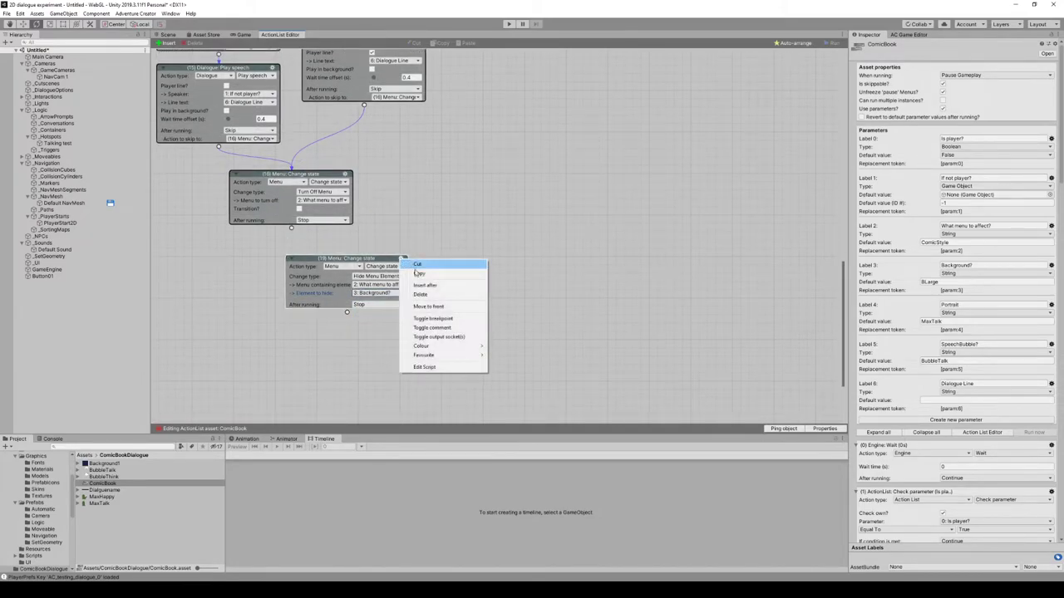
{"action": "left_click", "coordinate": [422, 271]}
{"action": "right_click", "coordinate": [403, 260]}
{"action": "left_click", "coordinate": [428, 280]}
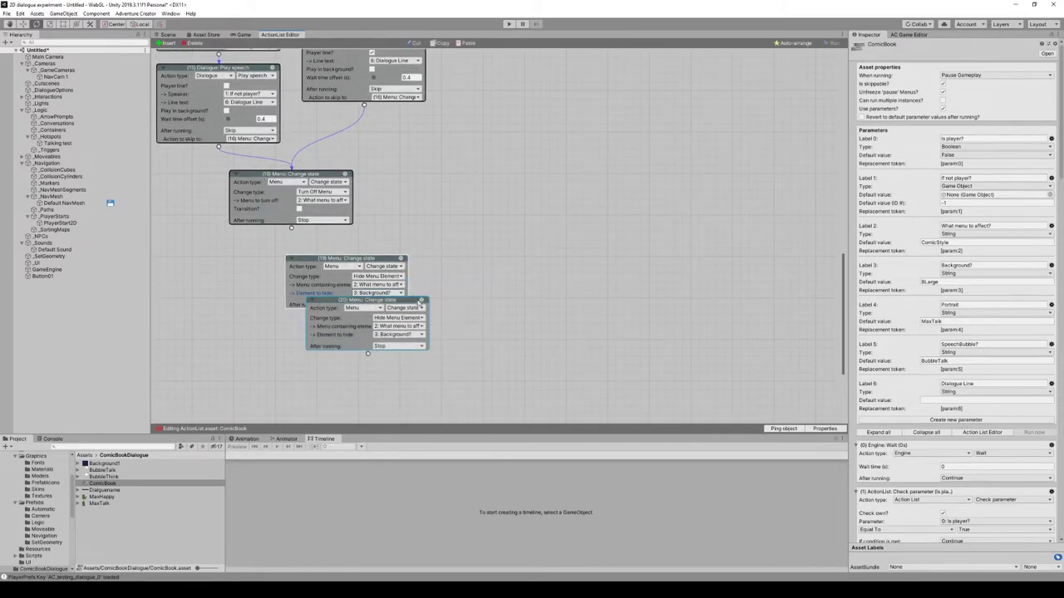
{"action": "left_click", "coordinate": [406, 335]}
{"action": "left_click", "coordinate": [399, 371]}
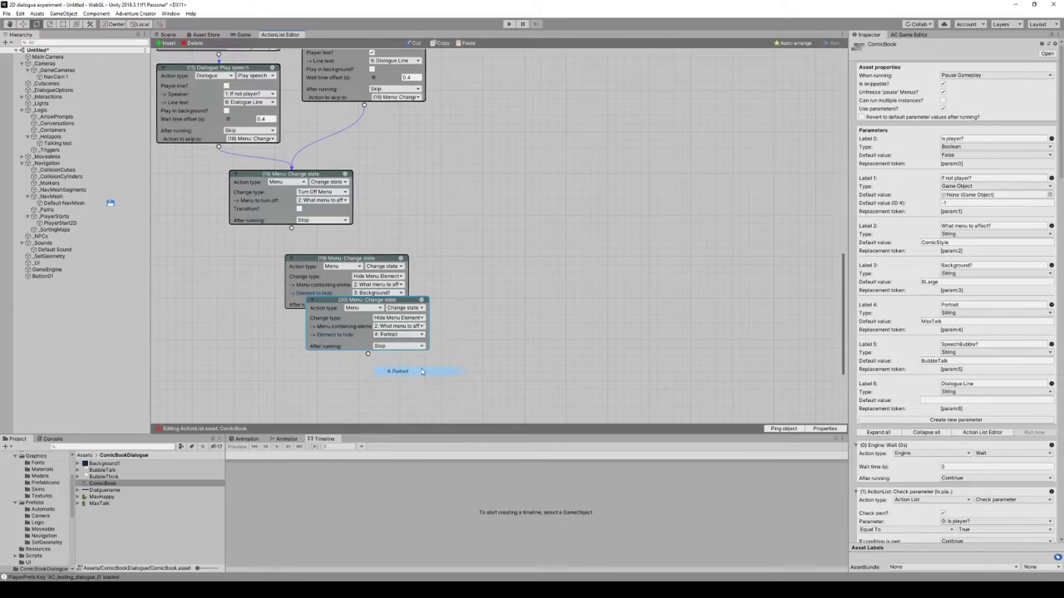
- Paste another copy after the Portrait hide action and set its Element to hide to the "SpeechBubble?" parameter
{"action": "right_click", "coordinate": [423, 303]}
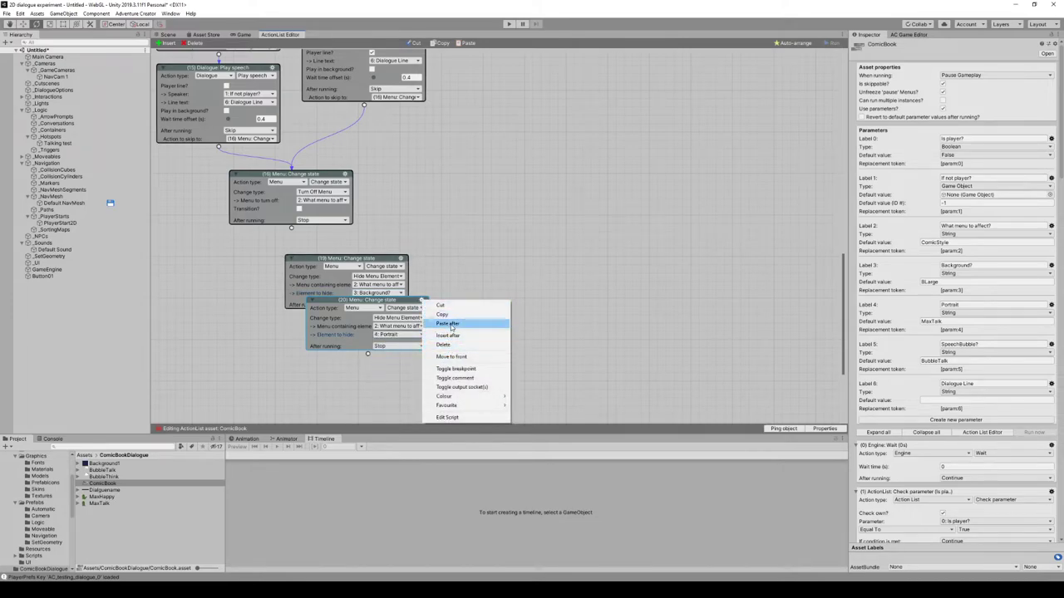
{"action": "left_click", "coordinate": [444, 323]}
{"action": "left_click", "coordinate": [417, 376]}
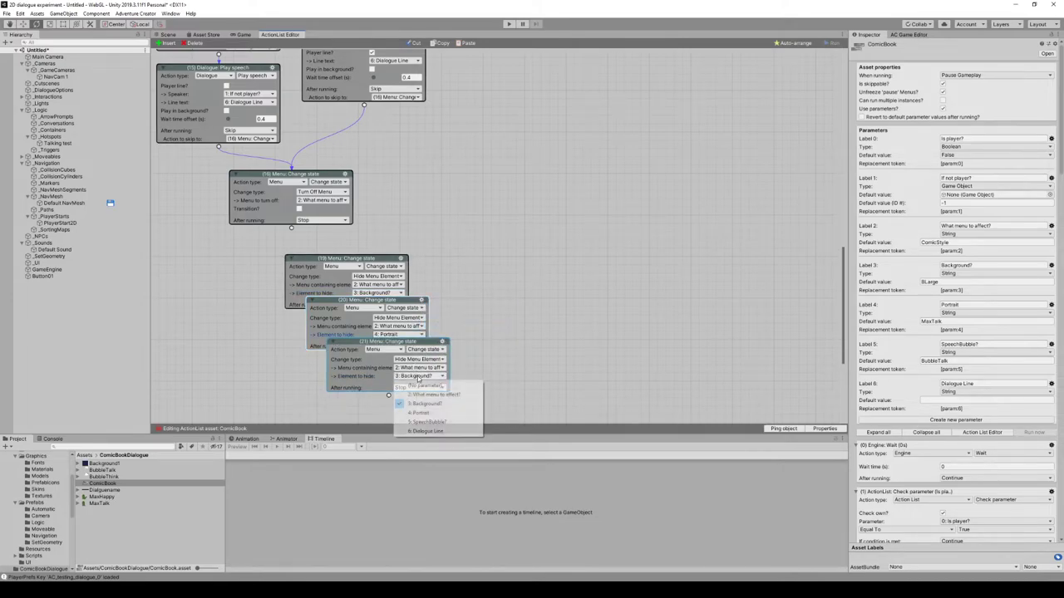
{"action": "left_click", "coordinate": [426, 422]}
- Paste a further copy after the SpeechBubble? hide action and set its Element to hide to the Dialogue Line parameter
{"action": "right_click", "coordinate": [443, 340]}
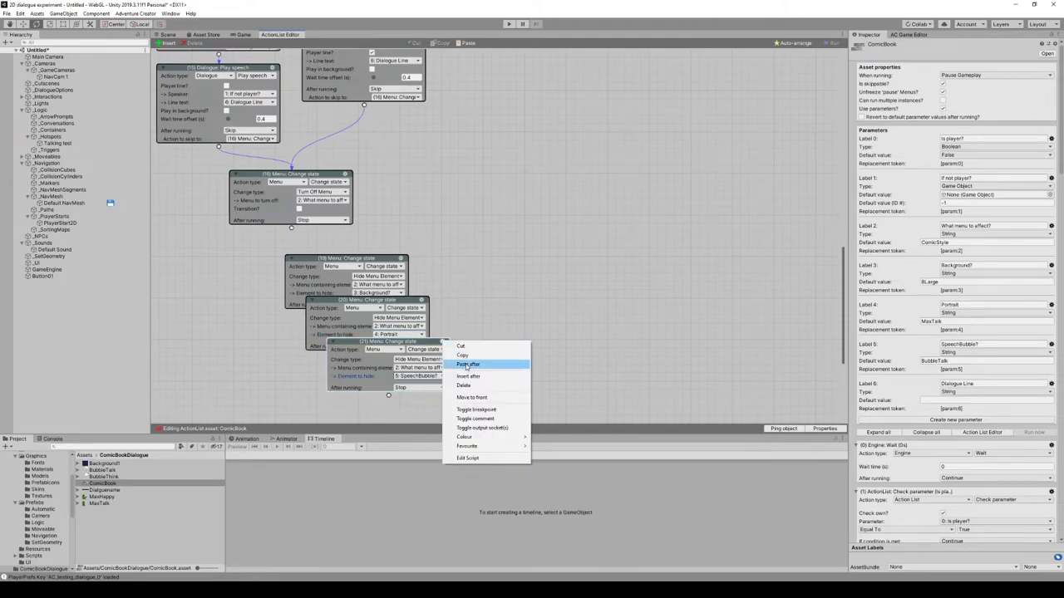
{"action": "left_click", "coordinate": [465, 362]}
{"action": "scroll", "coordinate": [460, 336], "scroll_direction": "down", "scroll_amount": 5}
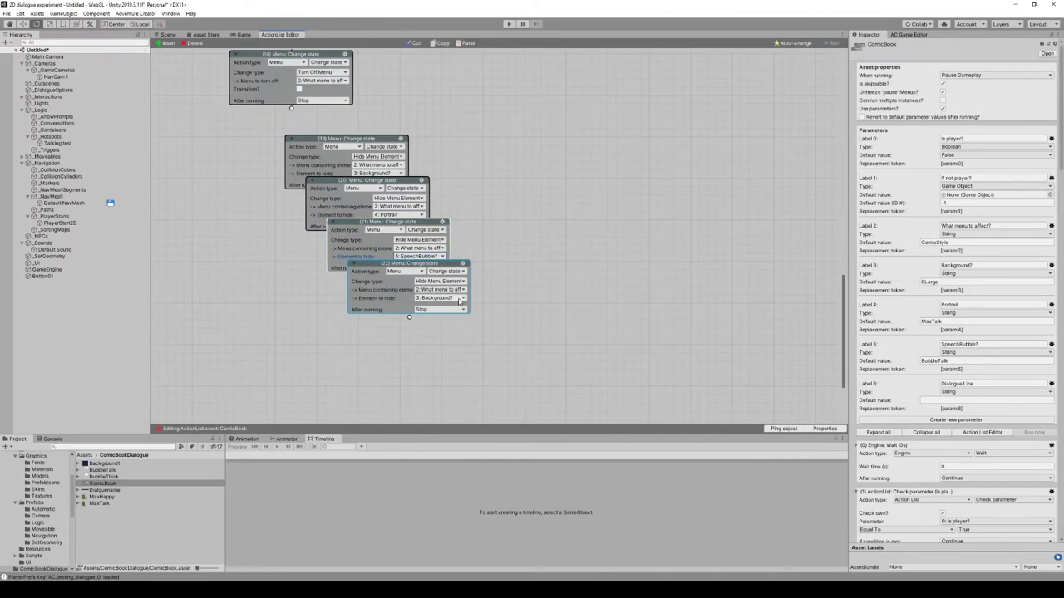
{"action": "left_click", "coordinate": [459, 300]}
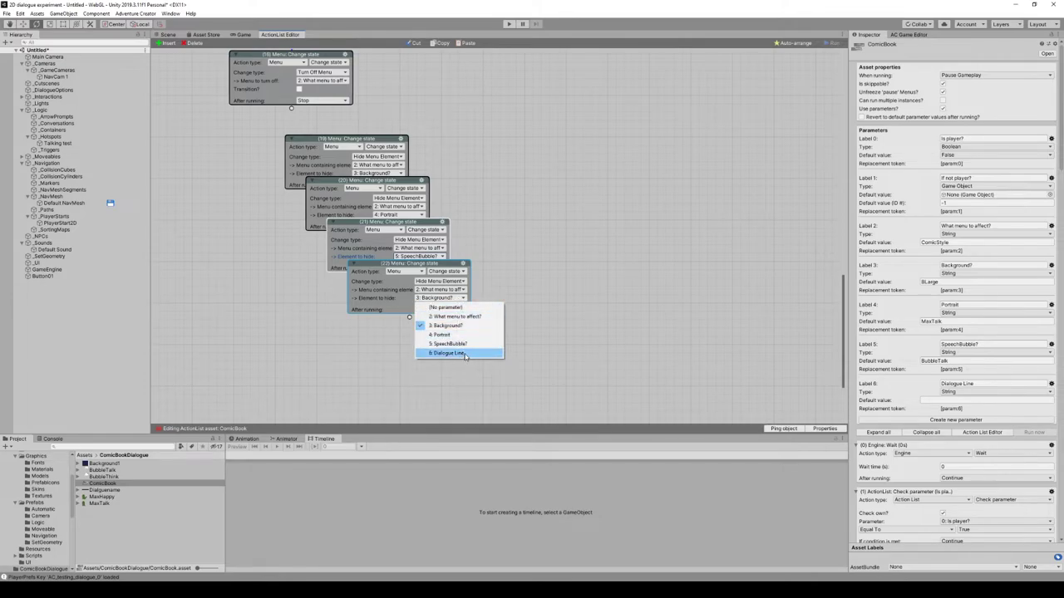
{"action": "left_click", "coordinate": [462, 353]}
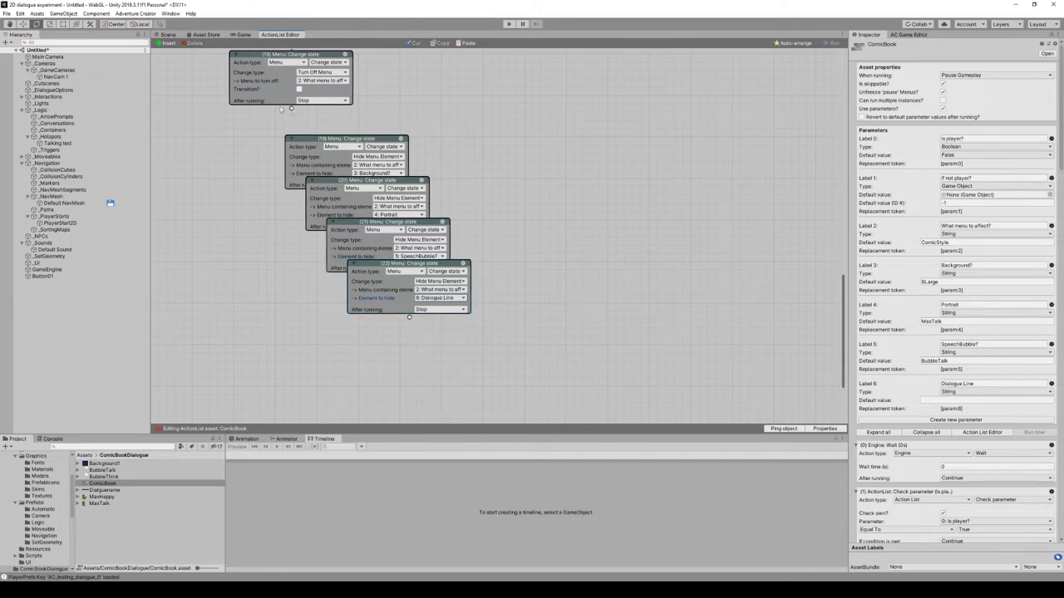
- Connect the Turn Off Menu action to the Background? hide action, auto-arrange the ActionList and review the resulting chain
{"action": "left_click_drag", "start_coordinate": [291, 111], "coordinate": [372, 146]}
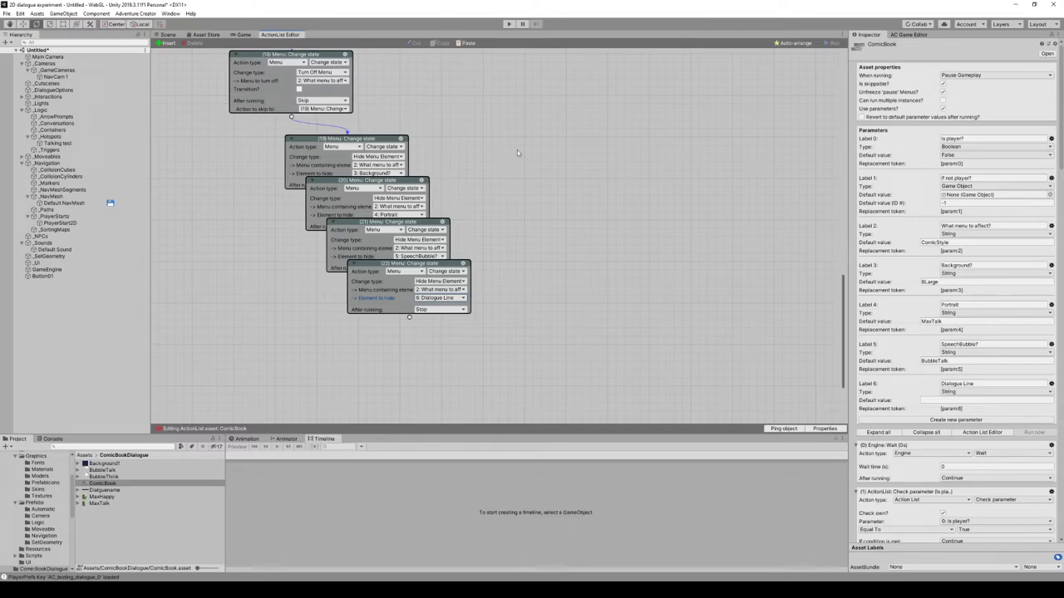
{"action": "left_click", "coordinate": [794, 43]}
{"action": "scroll", "coordinate": [520, 261], "scroll_direction": "up", "scroll_amount": 5}
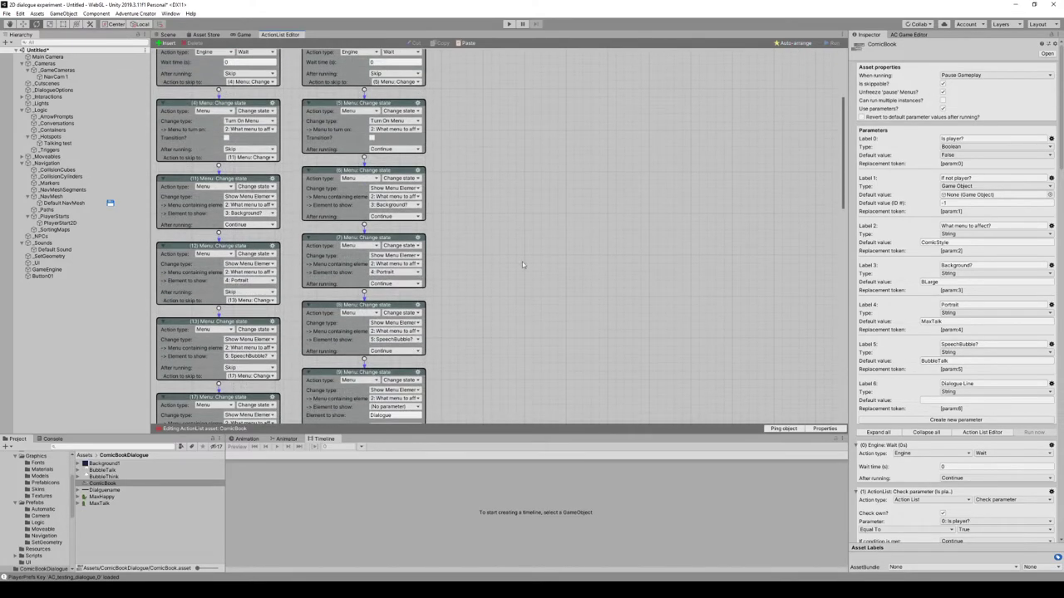
{"action": "scroll", "coordinate": [298, 285], "scroll_direction": "down", "scroll_amount": 5}
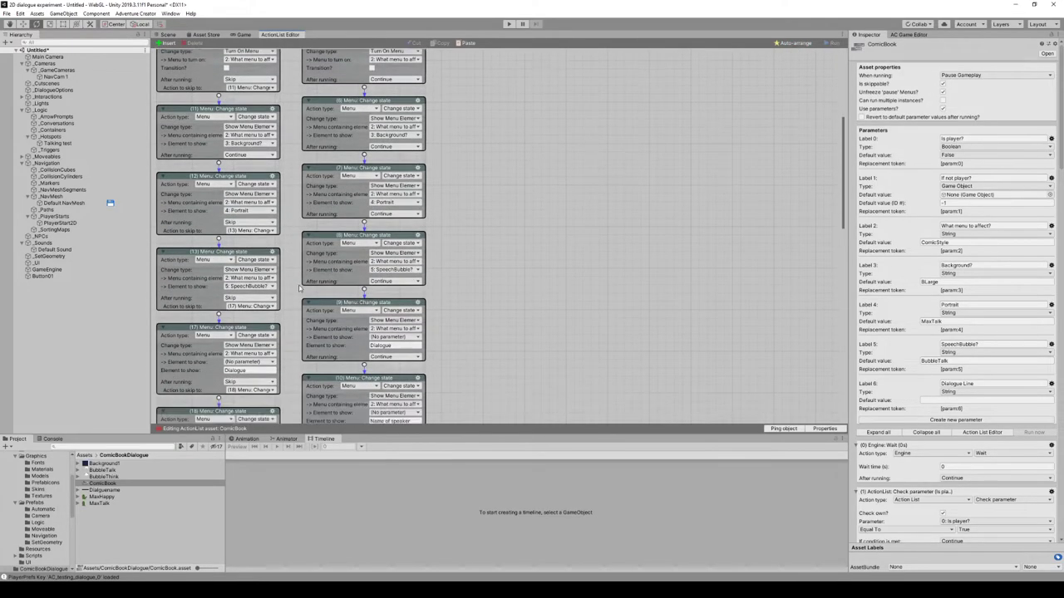
{"action": "scroll", "coordinate": [241, 76], "scroll_direction": "down", "scroll_amount": 5}
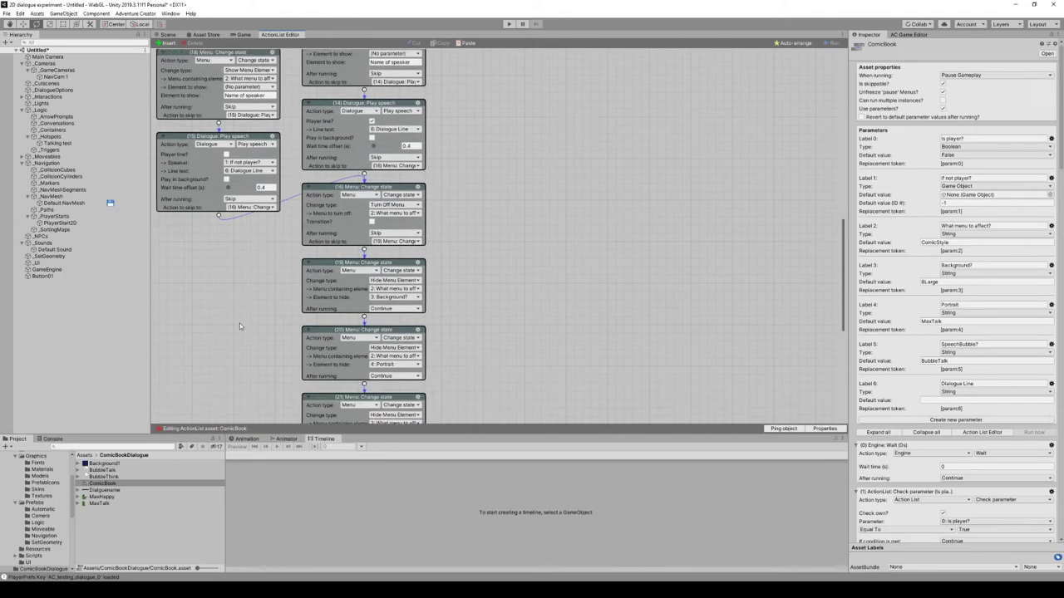
{"action": "scroll", "coordinate": [435, 201], "scroll_direction": "down", "scroll_amount": 2}
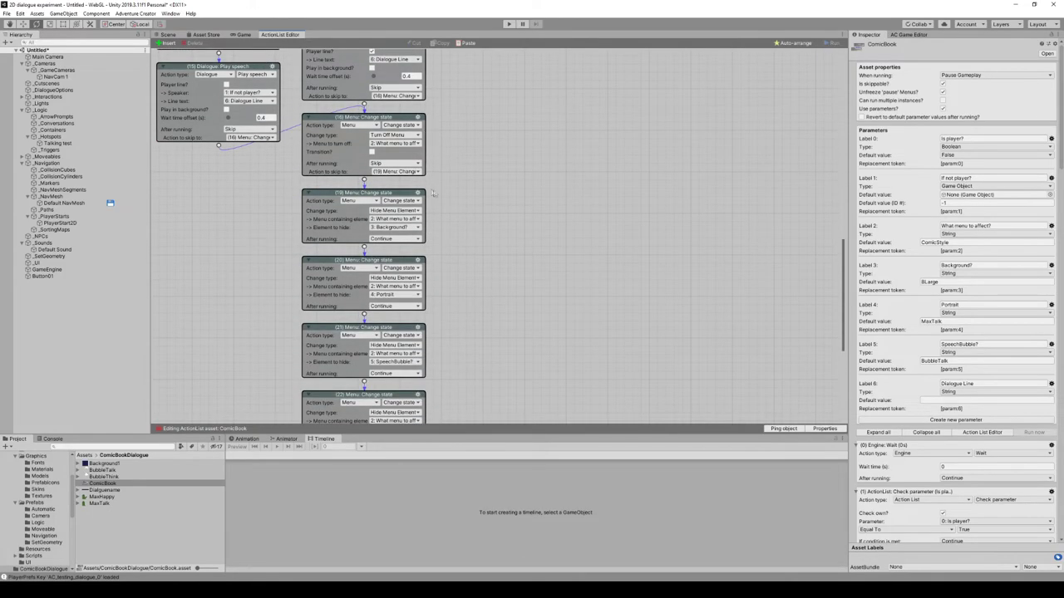
{"action": "scroll", "coordinate": [475, 346], "scroll_direction": "down", "scroll_amount": 4}
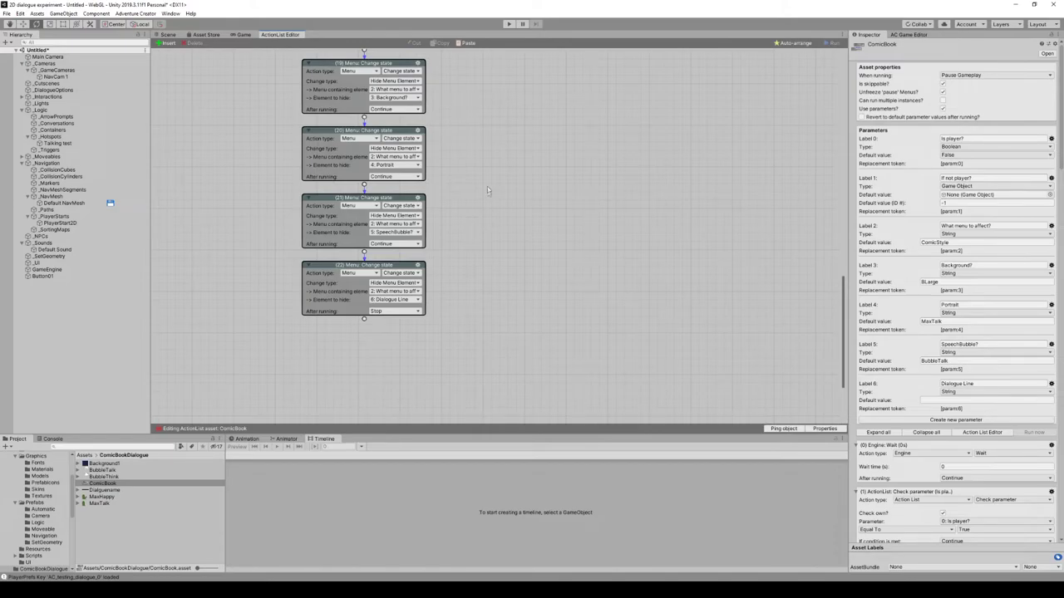
- Playtest the scene with the Talking test hotspot to check the hiding of the comic elements, then return to the ActionList
{"action": "left_click", "coordinate": [509, 24]}
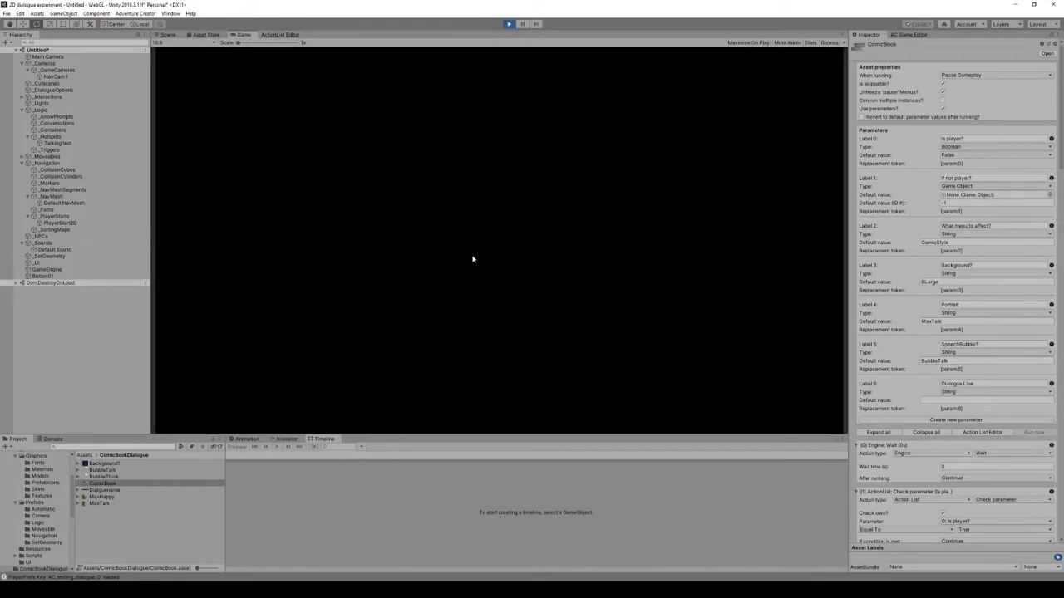
{"action": "left_click", "coordinate": [505, 234]}
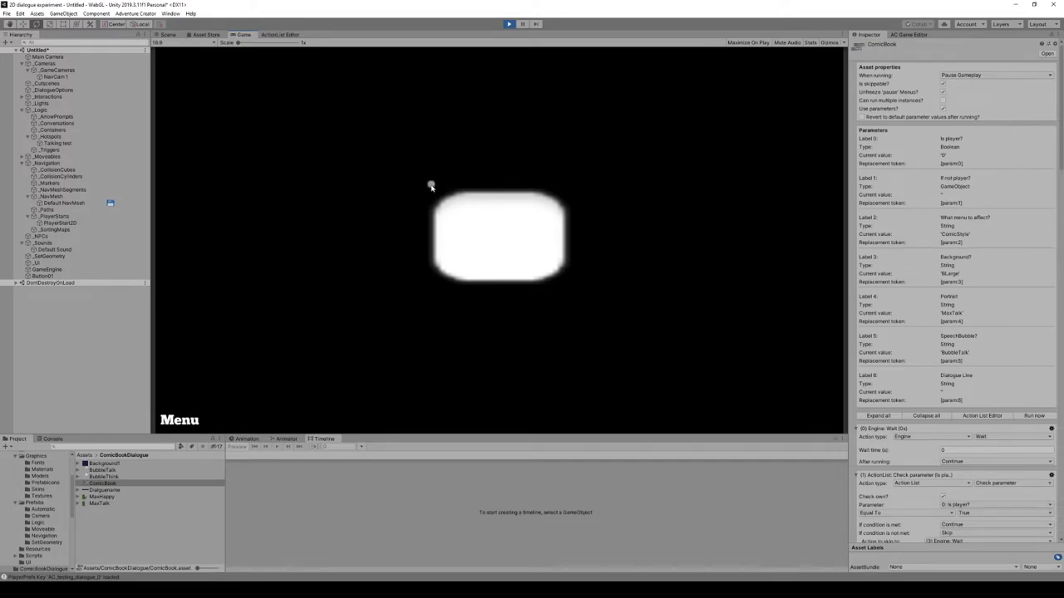
{"action": "left_click", "coordinate": [508, 24]}
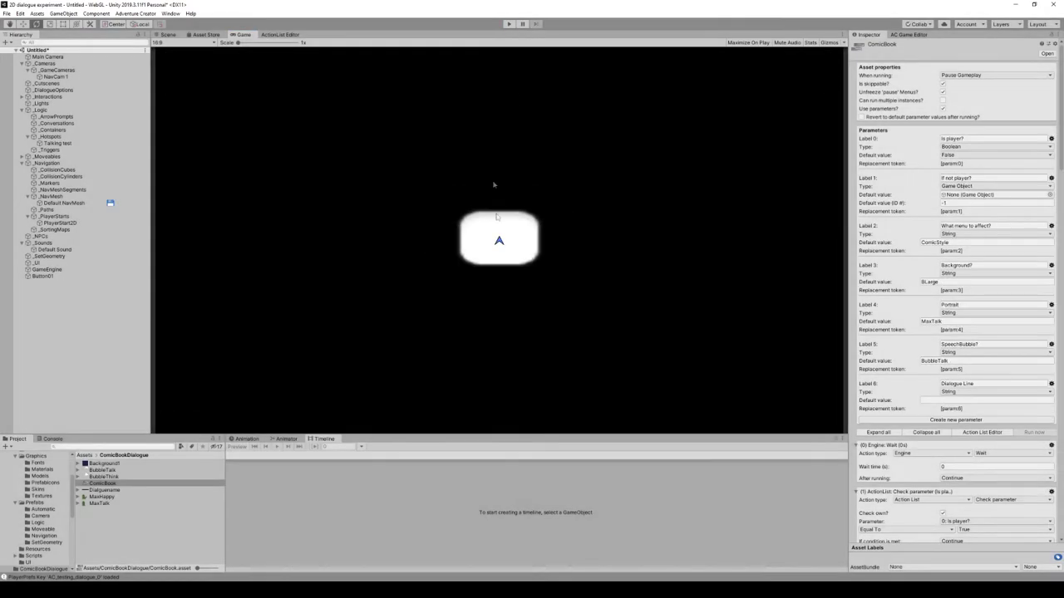
{"action": "left_click", "coordinate": [276, 34]}
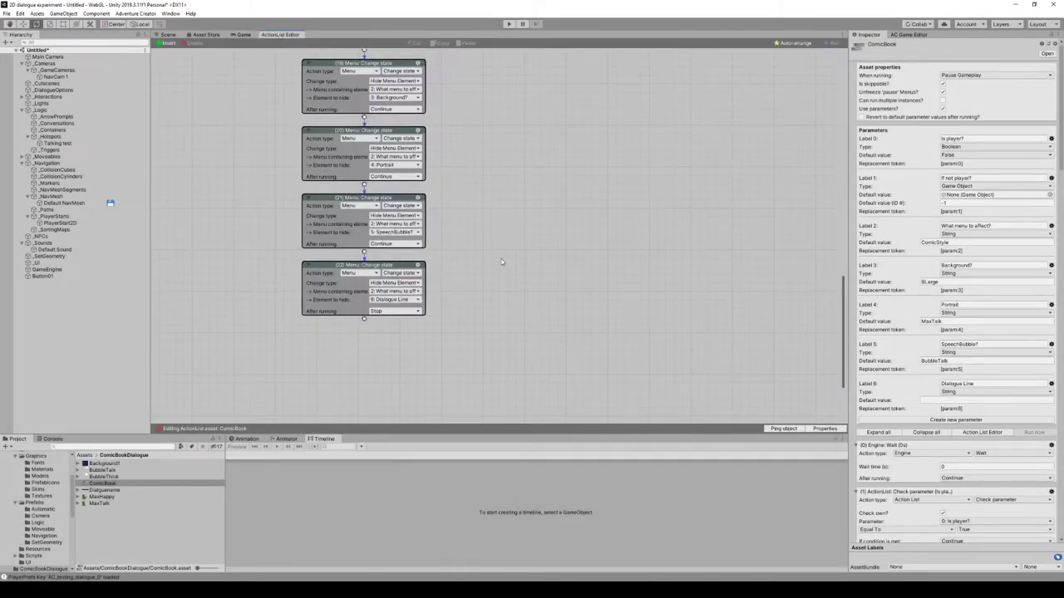
{"action": "scroll", "coordinate": [512, 300], "scroll_direction": "up", "scroll_amount": 5}
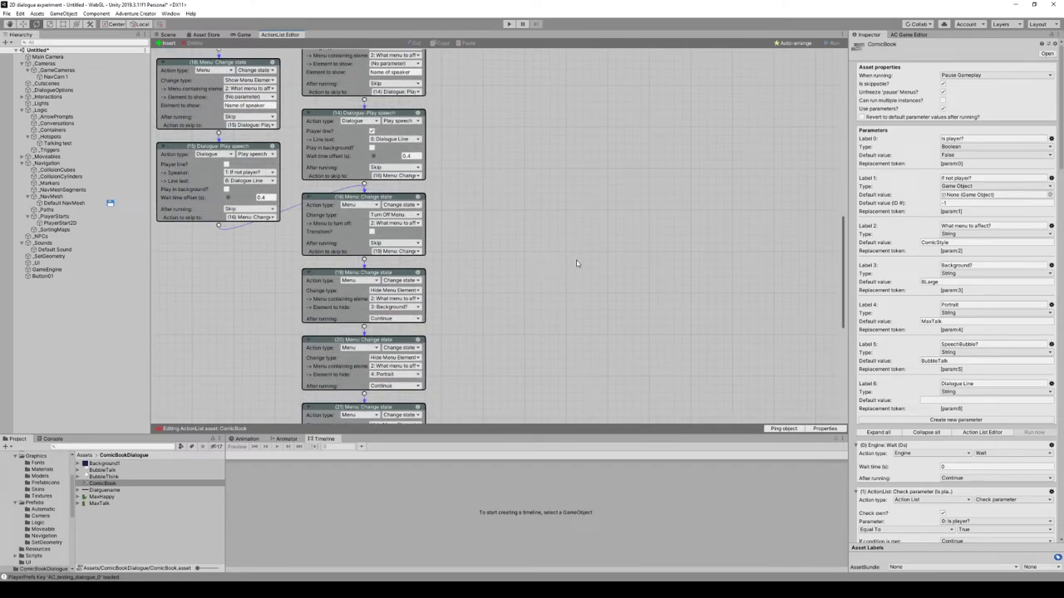
- Set the Display time factor in the Adventure Creator Speech manager's subtitle settings to 0.3
{"action": "left_click", "coordinate": [906, 35]}
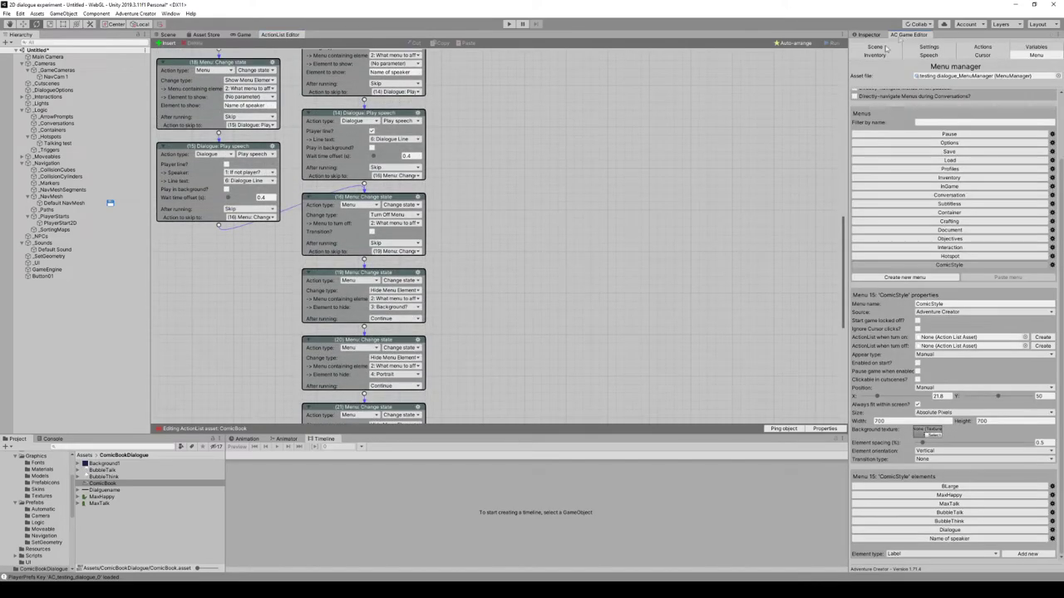
{"action": "left_click", "coordinate": [927, 47]}
{"action": "scroll", "coordinate": [943, 98], "scroll_direction": "up", "scroll_amount": 3}
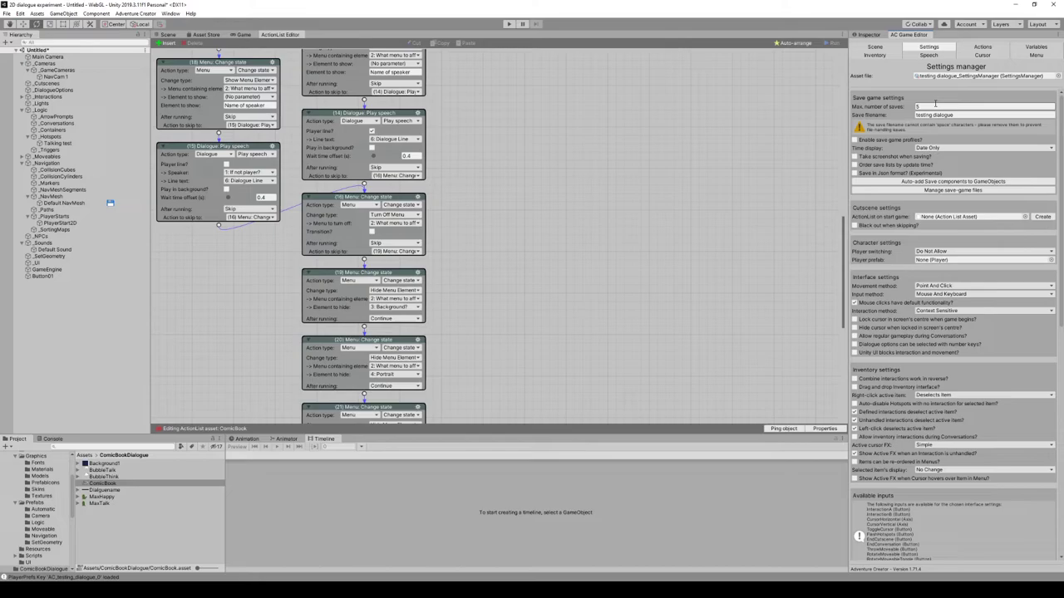
{"action": "left_click", "coordinate": [932, 55]}
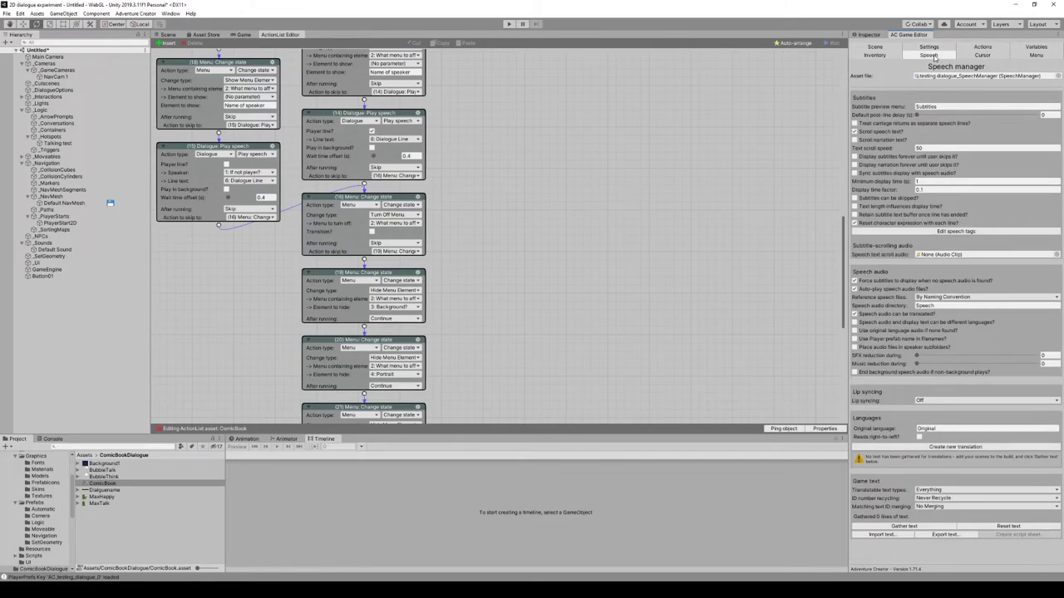
{"action": "left_click", "coordinate": [919, 190]}
{"action": "double_click", "coordinate": [925, 189]}
{"action": "key", "text": "BackSpace"}
{"action": "type", "text": "3"}
- Playtest the scene to check how long the comic dialogue stays on screen, and stop playback
{"action": "left_click", "coordinate": [508, 23]}
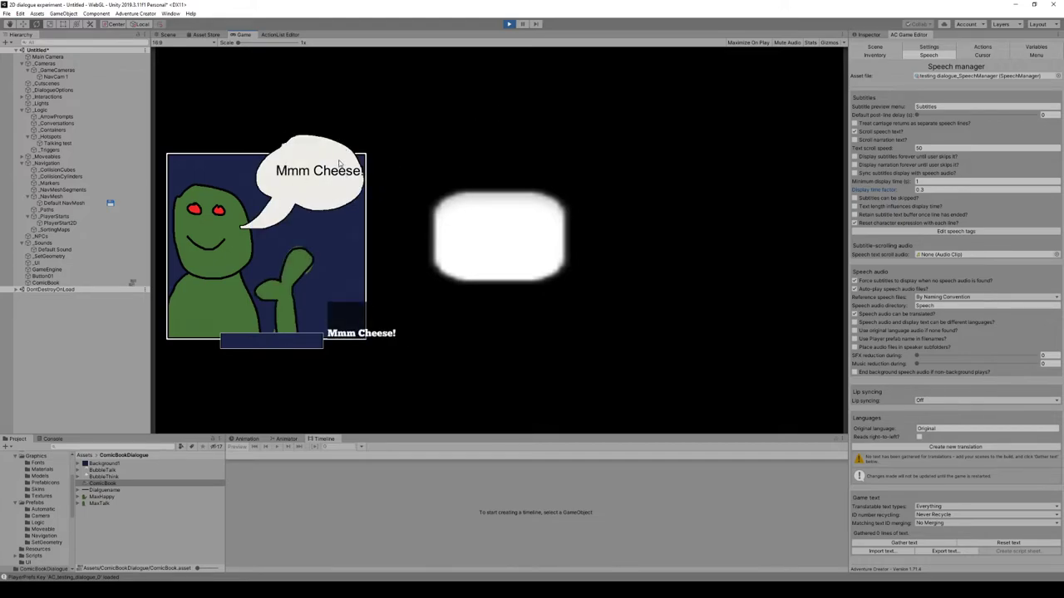
{"action": "left_click", "coordinate": [509, 24]}
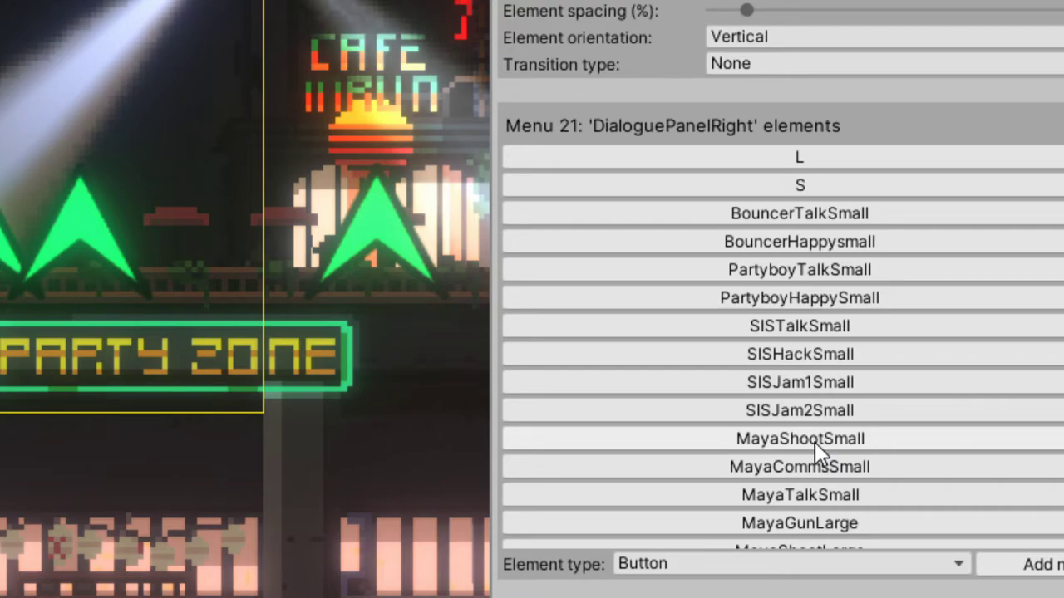
- Examine the portrait, bubble and dialogue elements of the DialoguePanelRight menu
{"action": "scroll", "coordinate": [814, 442], "scroll_direction": "down", "scroll_amount": 3}
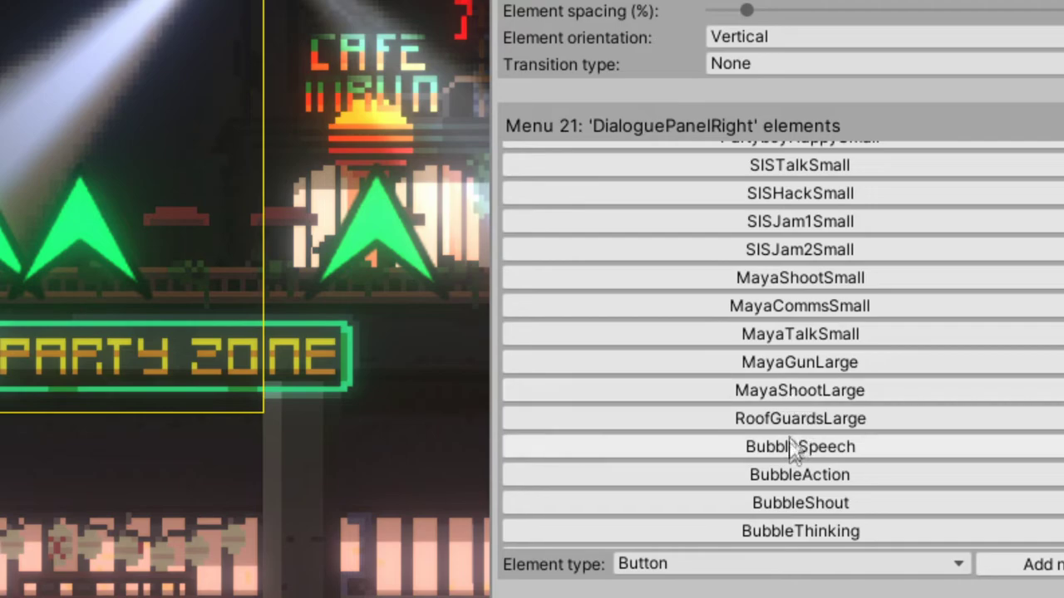
{"action": "scroll", "coordinate": [794, 449], "scroll_direction": "down", "scroll_amount": 2}
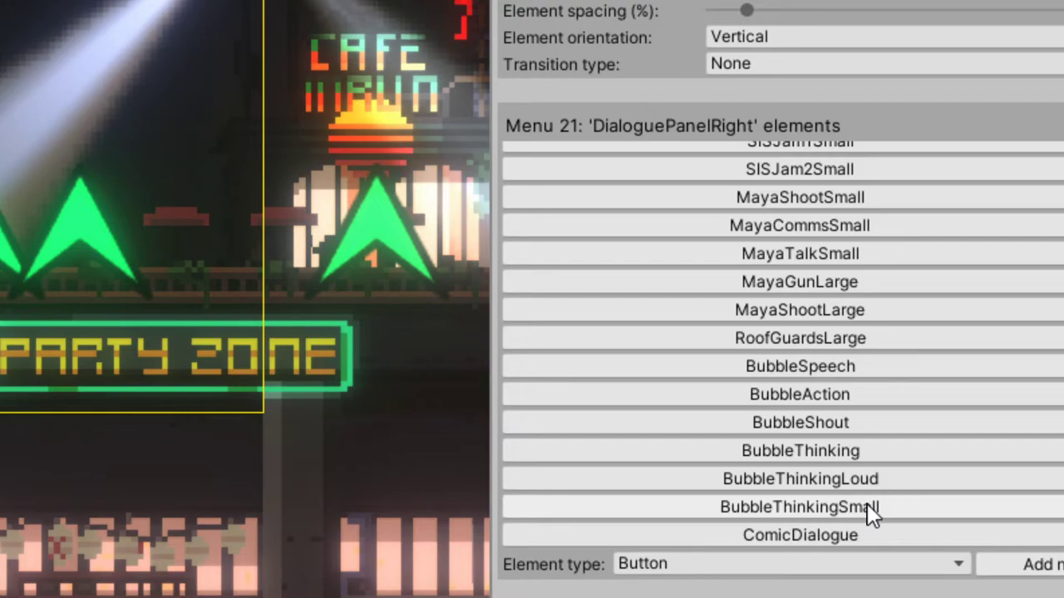
{"action": "scroll", "coordinate": [864, 501], "scroll_direction": "down", "scroll_amount": 1}
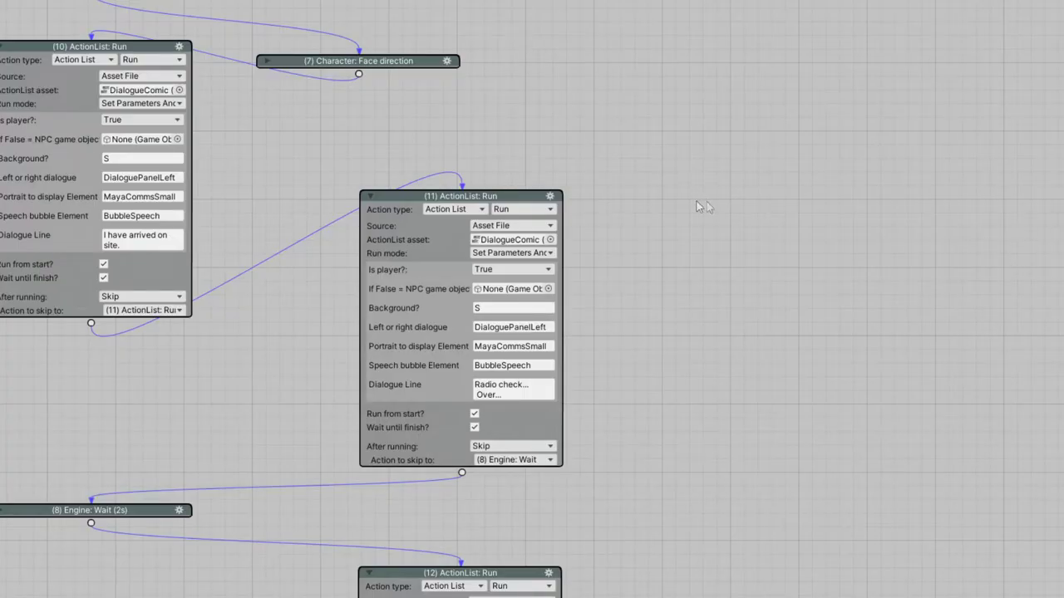
- Move the (7) Character: Face direction action in line between the (6) Engine: Wait and (10) ActionList: Run actions
{"action": "scroll", "coordinate": [739, 188], "scroll_direction": "down", "scroll_amount": 3}
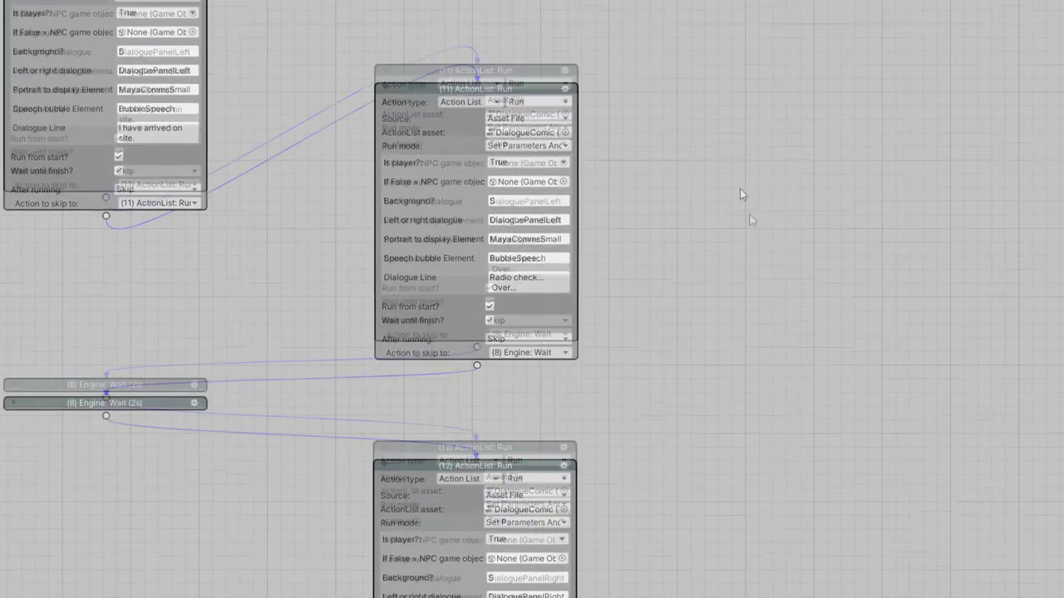
{"action": "scroll", "coordinate": [704, 64], "scroll_direction": "up", "scroll_amount": 5}
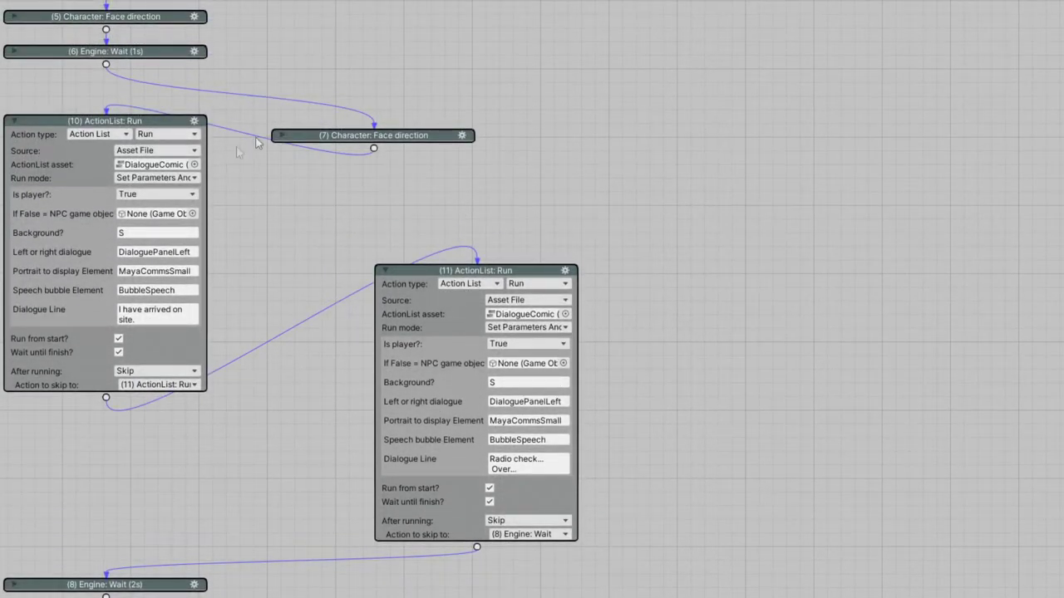
{"action": "scroll", "coordinate": [467, 226], "scroll_direction": "up", "scroll_amount": 5}
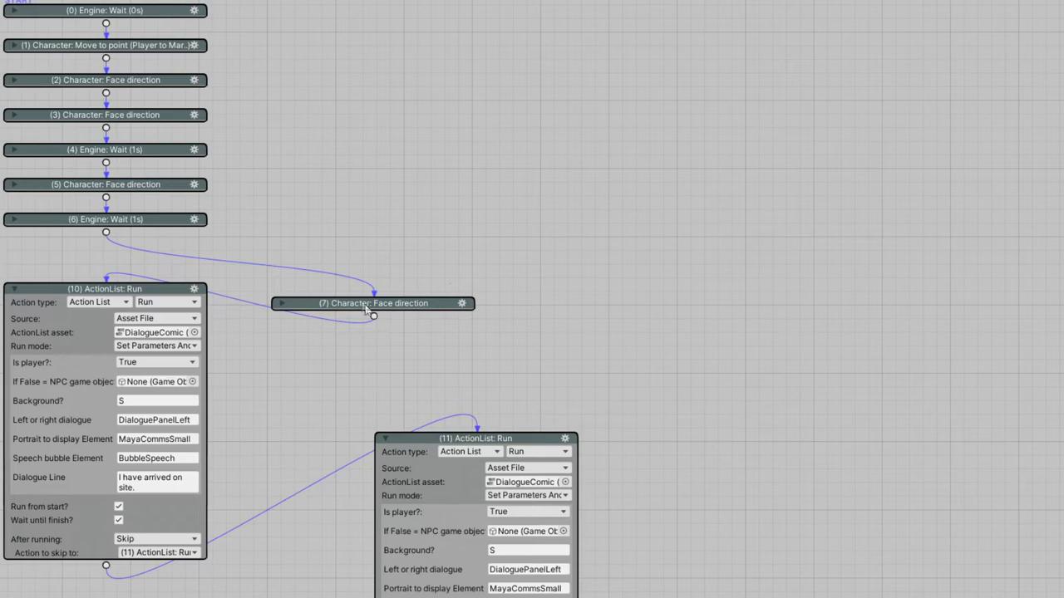
{"action": "left_click_drag", "start_coordinate": [373, 306], "coordinate": [113, 264]}
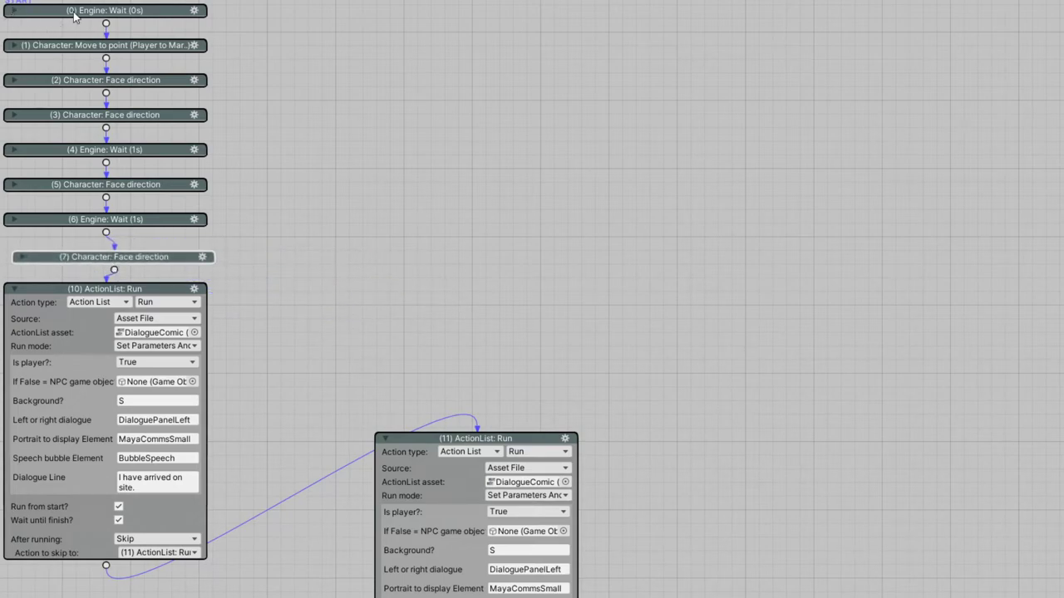
- Examine the panel, portrait, speech bubble and dialogue parameters of the DialogueComic Run actions 10 and 11 and the flow to action 12
{"action": "left_click", "coordinate": [15, 47]}
{"action": "left_click", "coordinate": [15, 48]}
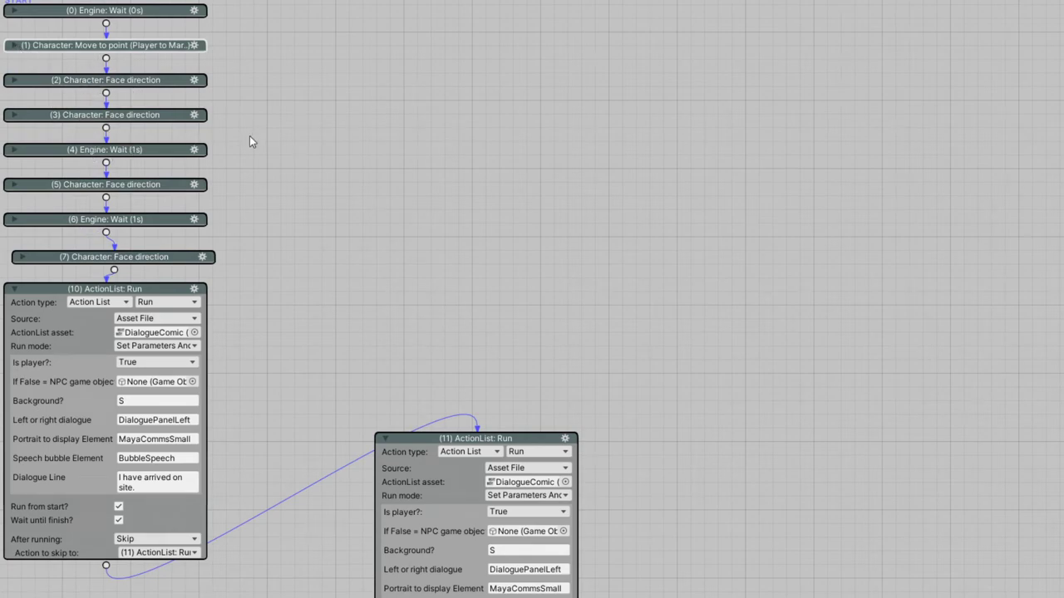
{"action": "scroll", "coordinate": [272, 216], "scroll_direction": "down", "scroll_amount": 3}
{"action": "scroll", "coordinate": [271, 216], "scroll_direction": "down", "scroll_amount": 3}
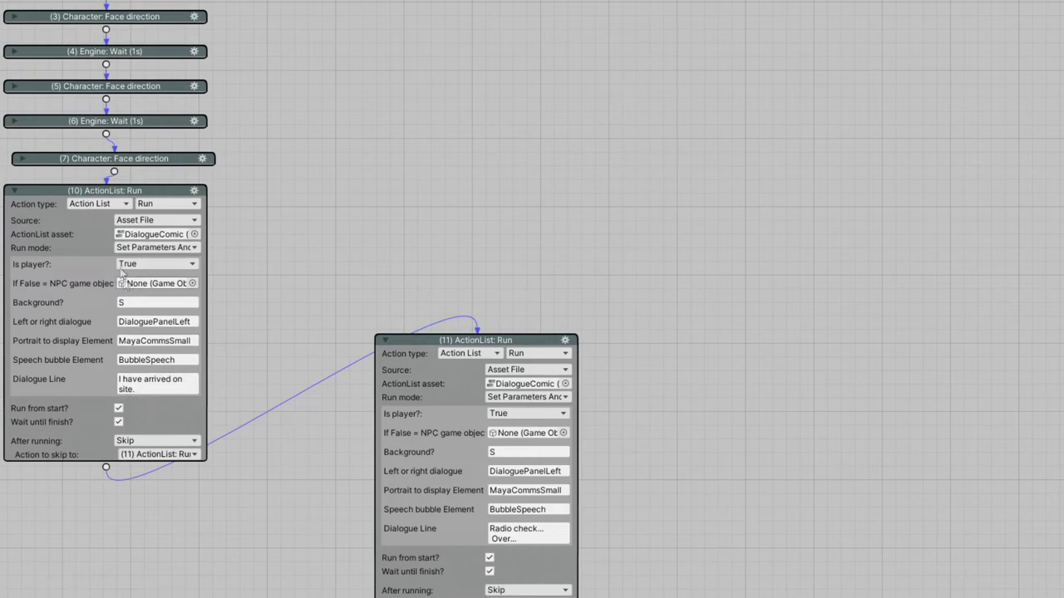
{"action": "scroll", "coordinate": [158, 274], "scroll_direction": "down", "scroll_amount": 3}
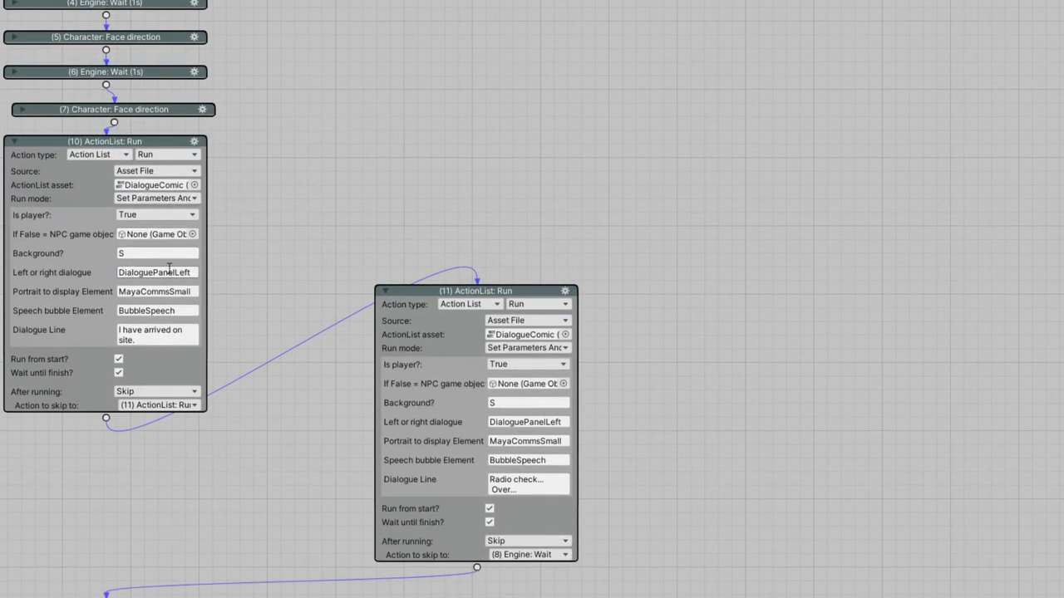
{"action": "left_click_drag", "start_coordinate": [173, 273], "coordinate": [194, 274]}
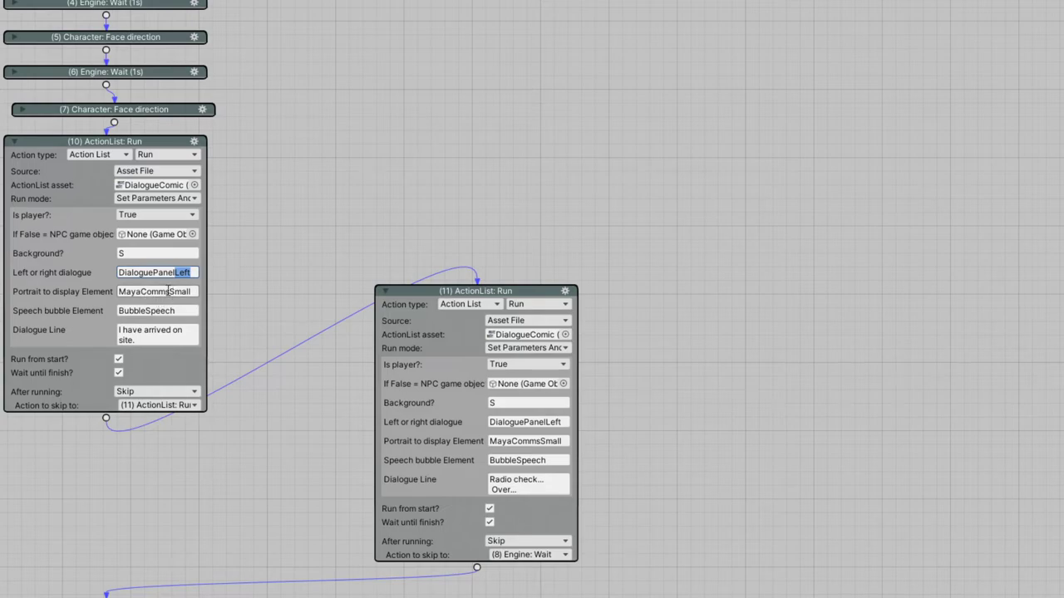
{"action": "left_click_drag", "start_coordinate": [133, 310], "coordinate": [257, 308]}
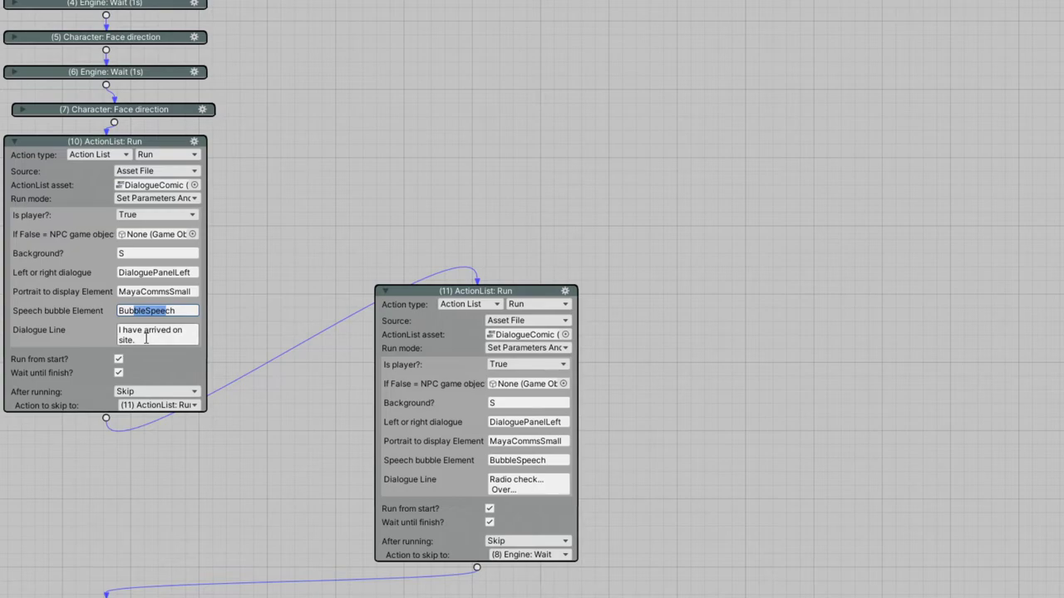
{"action": "scroll", "coordinate": [250, 285], "scroll_direction": "down", "scroll_amount": 2}
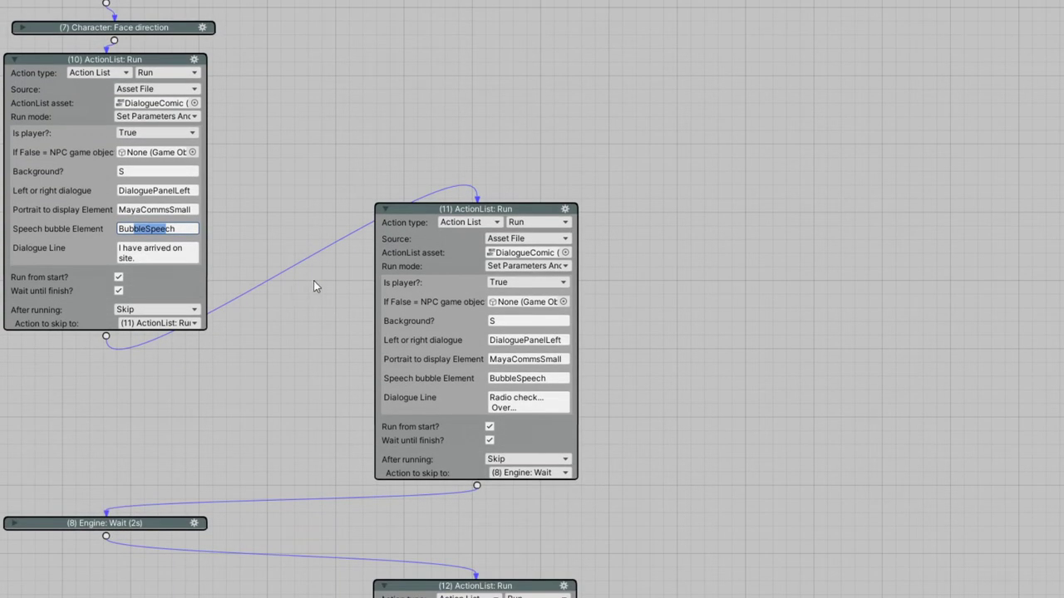
{"action": "scroll", "coordinate": [311, 290], "scroll_direction": "down", "scroll_amount": 2}
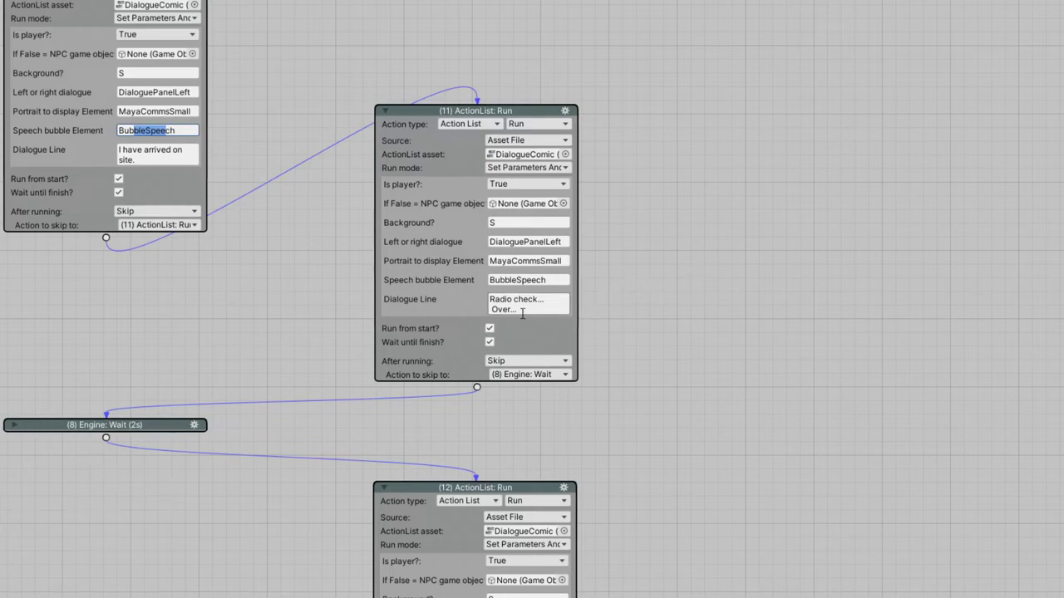
{"action": "scroll", "coordinate": [671, 321], "scroll_direction": "down", "scroll_amount": 5}
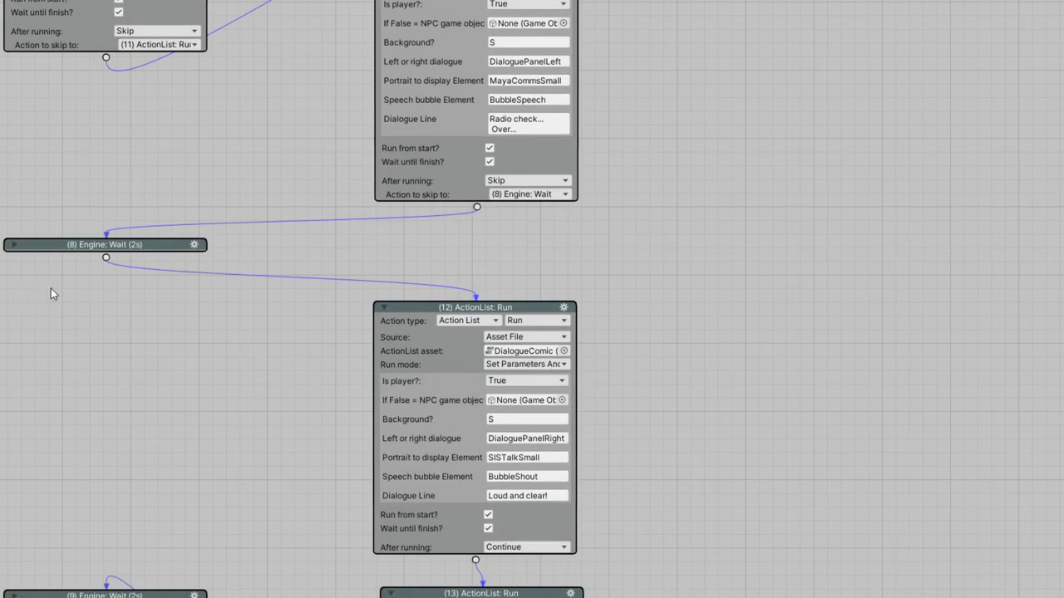
{"action": "scroll", "coordinate": [690, 325], "scroll_direction": "down", "scroll_amount": 3}
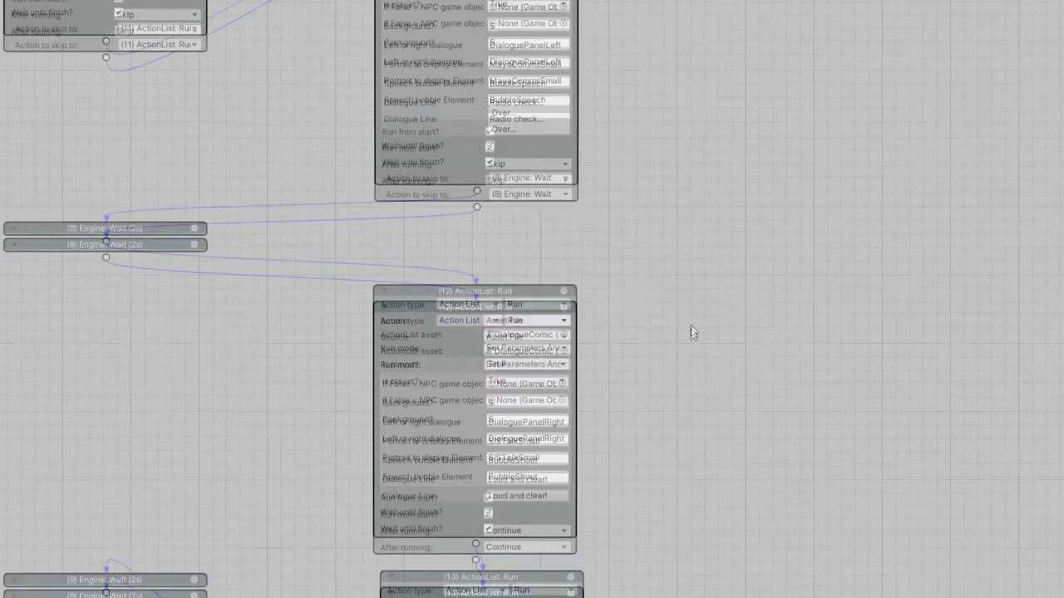
- Shift the (12) ActionList: Run action slightly closer to action 11 and review the panel, portrait, bubble and dialogue parameters of actions 12 and 13
{"action": "left_click_drag", "start_coordinate": [491, 215], "coordinate": [480, 168]}
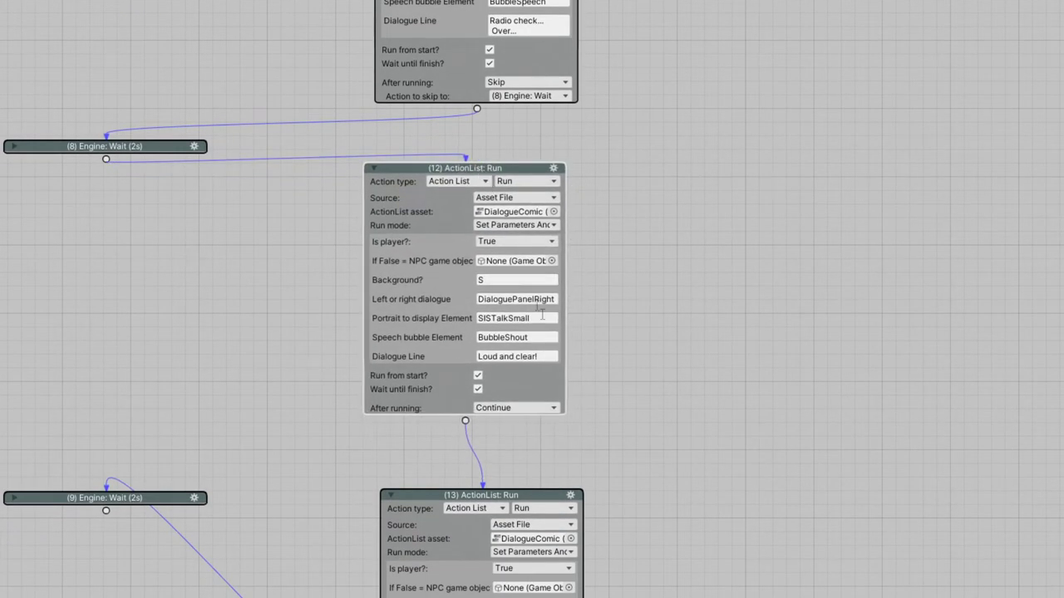
{"action": "left_click_drag", "start_coordinate": [536, 300], "coordinate": [702, 311]}
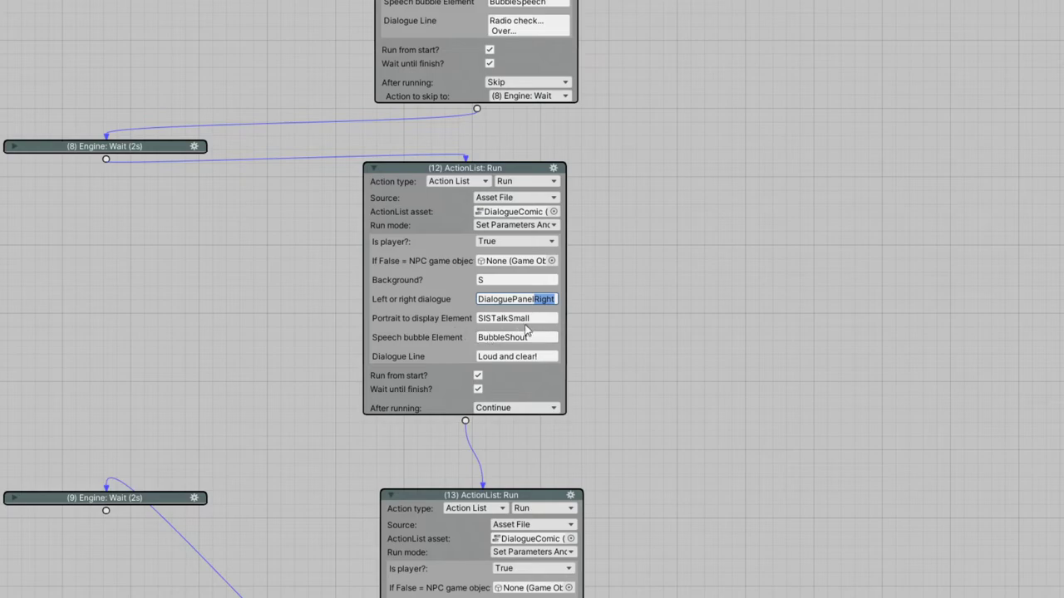
{"action": "left_click", "coordinate": [477, 322]}
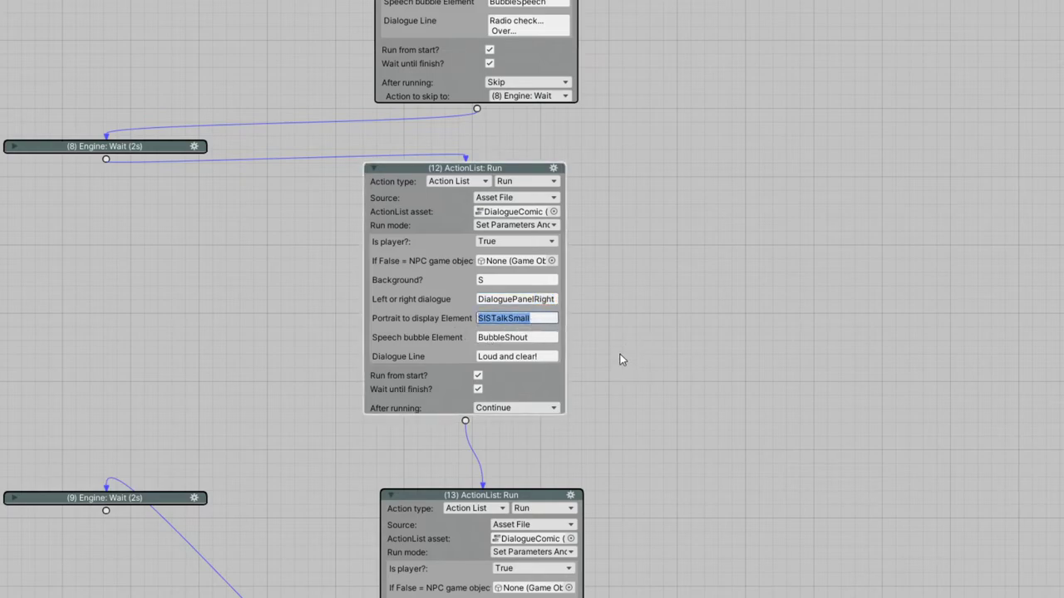
{"action": "left_click", "coordinate": [526, 338]}
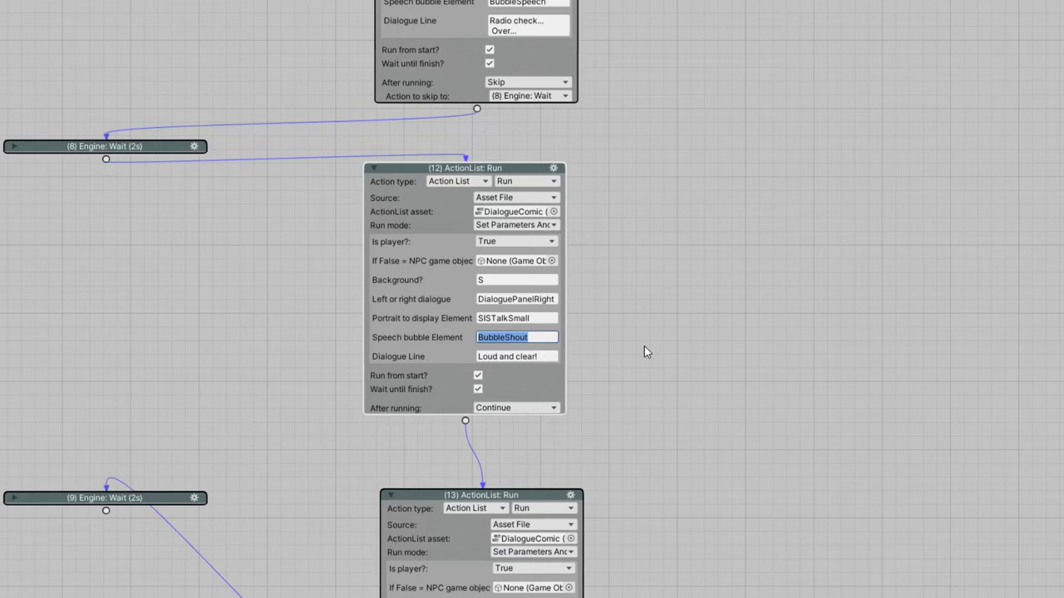
{"action": "left_click", "coordinate": [532, 356]}
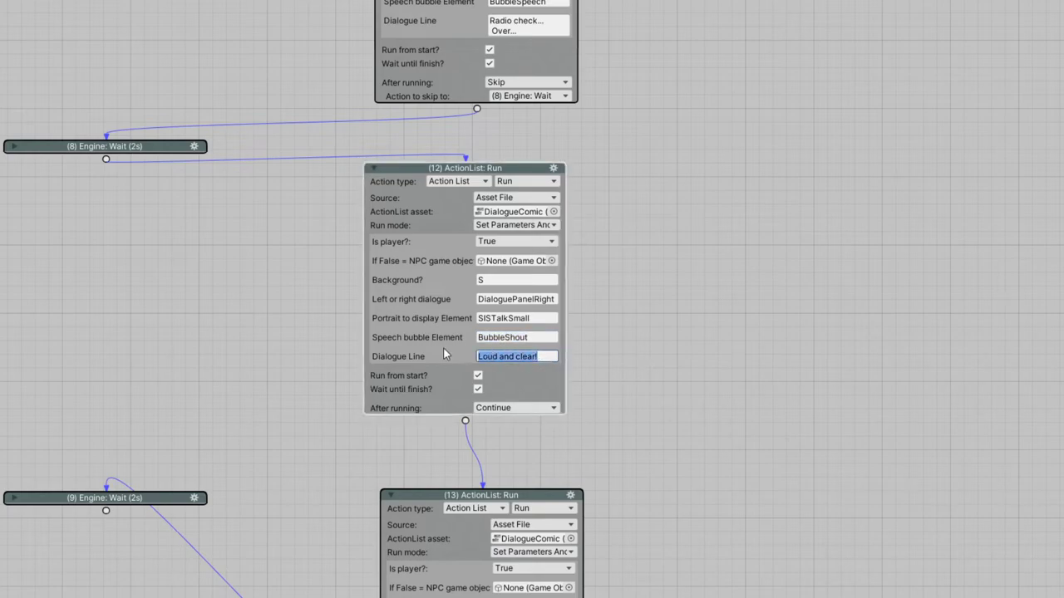
{"action": "scroll", "coordinate": [723, 347], "scroll_direction": "down", "scroll_amount": 3}
{"action": "left_click", "coordinate": [532, 405]}
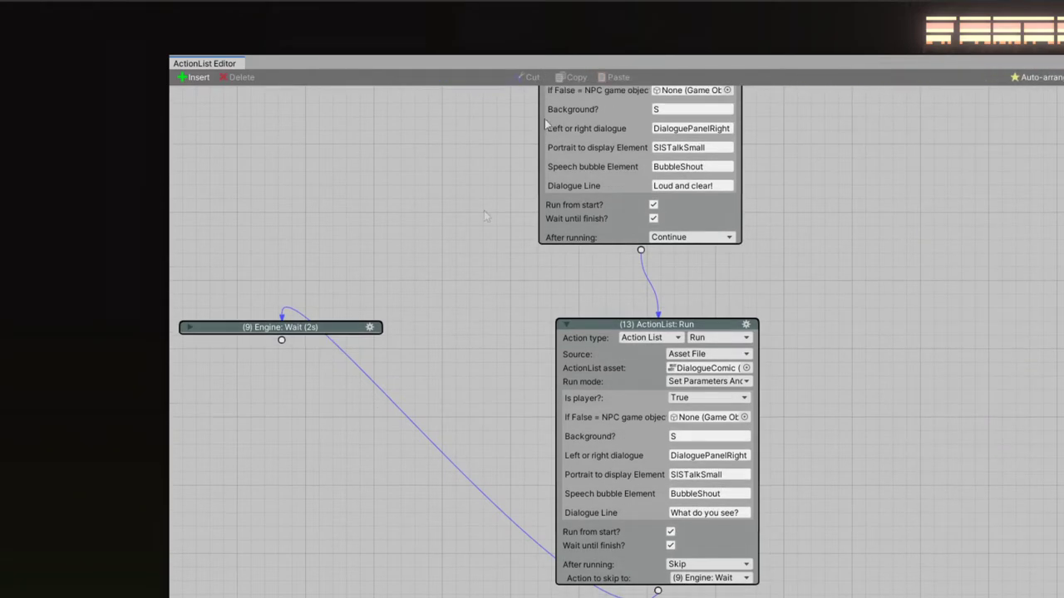
{"action": "scroll", "coordinate": [383, 324], "scroll_direction": "up", "scroll_amount": 1}
{"action": "scroll", "coordinate": [465, 220], "scroll_direction": "up", "scroll_amount": 4}
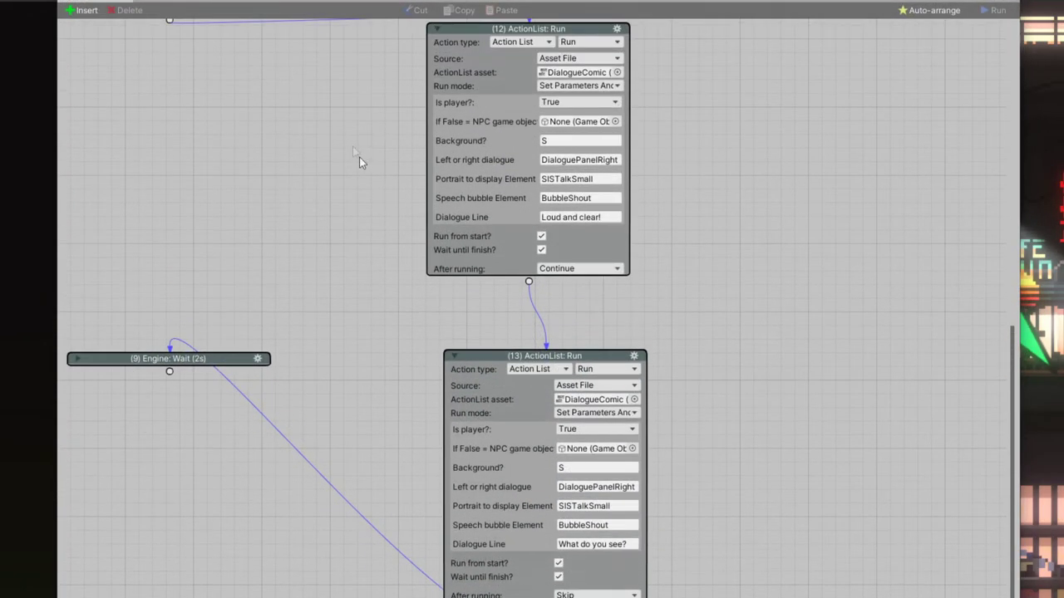
{"action": "scroll", "coordinate": [363, 181], "scroll_direction": "down", "scroll_amount": 6}
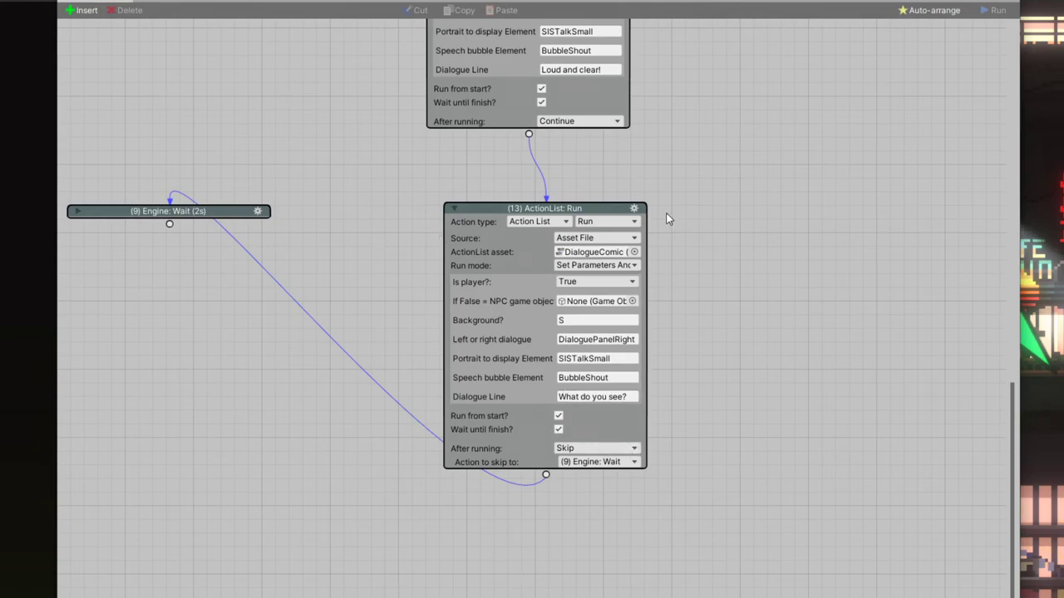
- Paste a copy of the "I have arrived on site." Run action below the (9) Engine: Wait action and connect action 13 to it
{"action": "scroll", "coordinate": [690, 221], "scroll_direction": "up", "scroll_amount": 5}
{"action": "scroll", "coordinate": [718, 225], "scroll_direction": "up", "scroll_amount": 8}
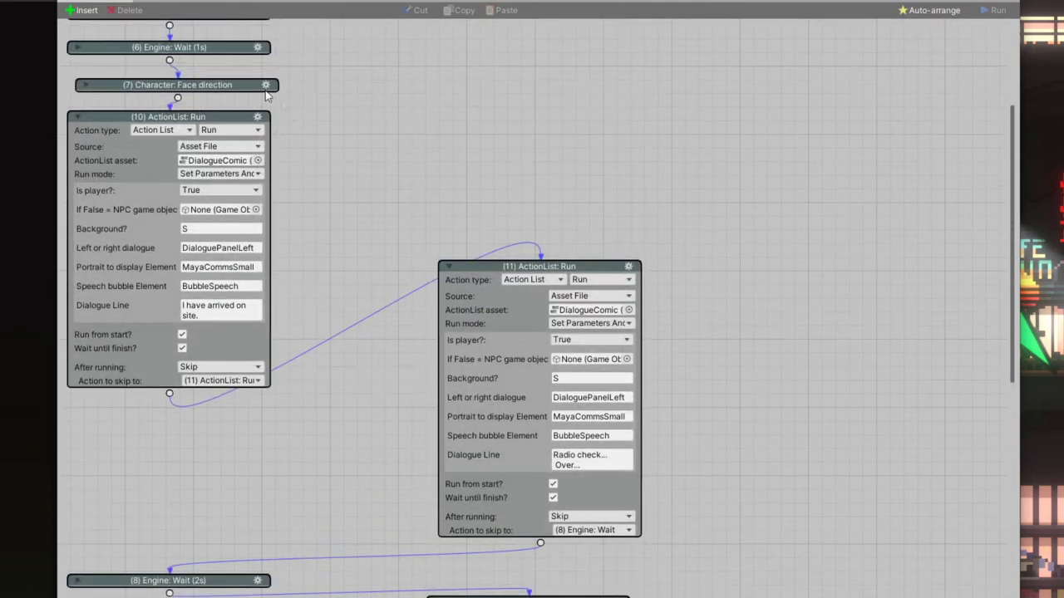
{"action": "left_click", "coordinate": [256, 116]}
{"action": "left_click", "coordinate": [283, 135]}
{"action": "scroll", "coordinate": [747, 290], "scroll_direction": "down", "scroll_amount": 7}
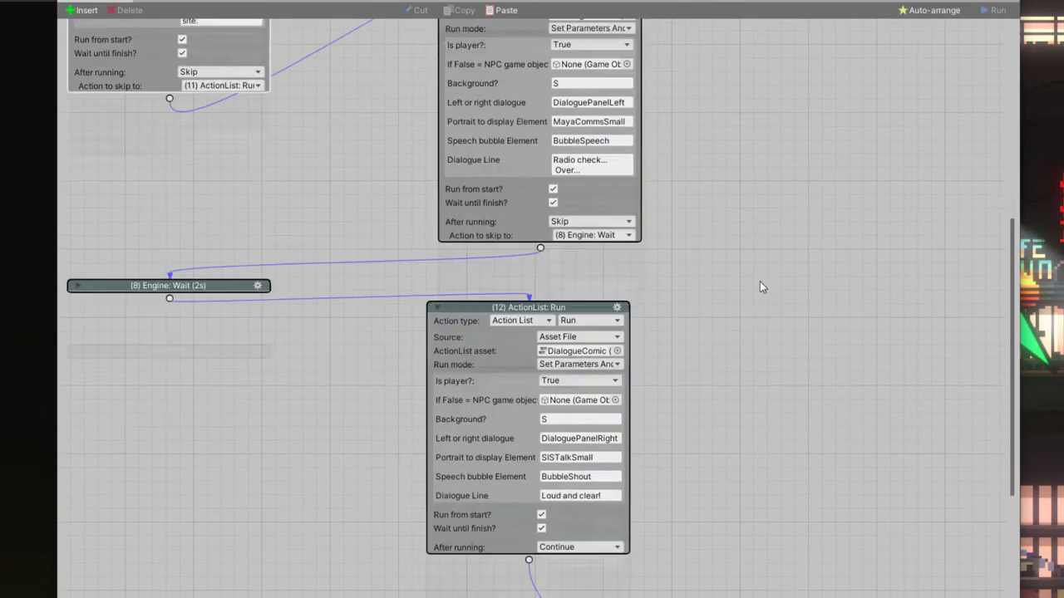
{"action": "scroll", "coordinate": [739, 305], "scroll_direction": "down", "scroll_amount": 5}
{"action": "right_click", "coordinate": [214, 292]}
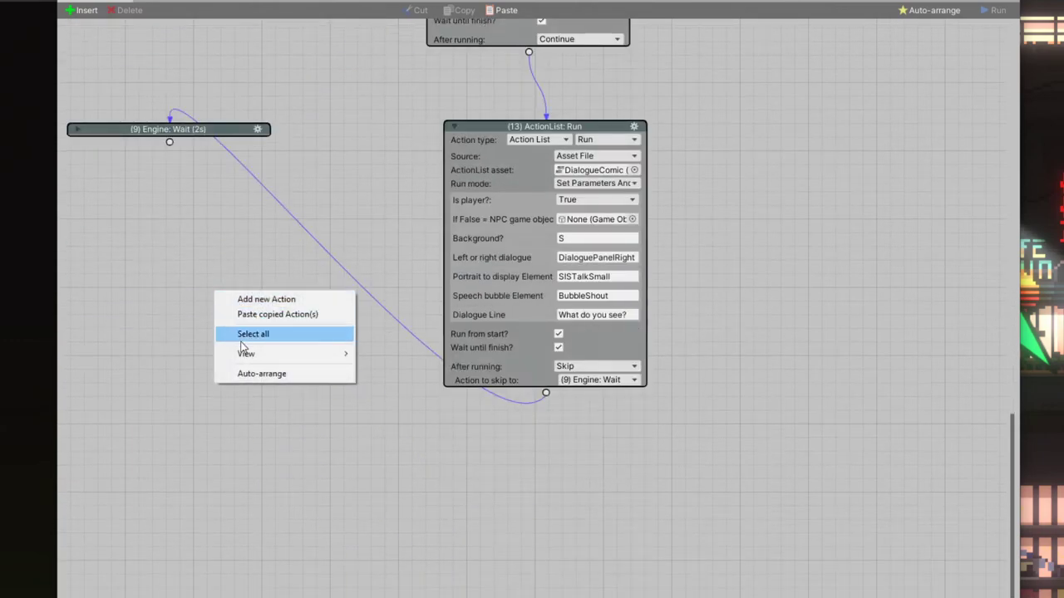
{"action": "left_click", "coordinate": [266, 314]}
{"action": "left_click_drag", "start_coordinate": [274, 295], "coordinate": [183, 268]}
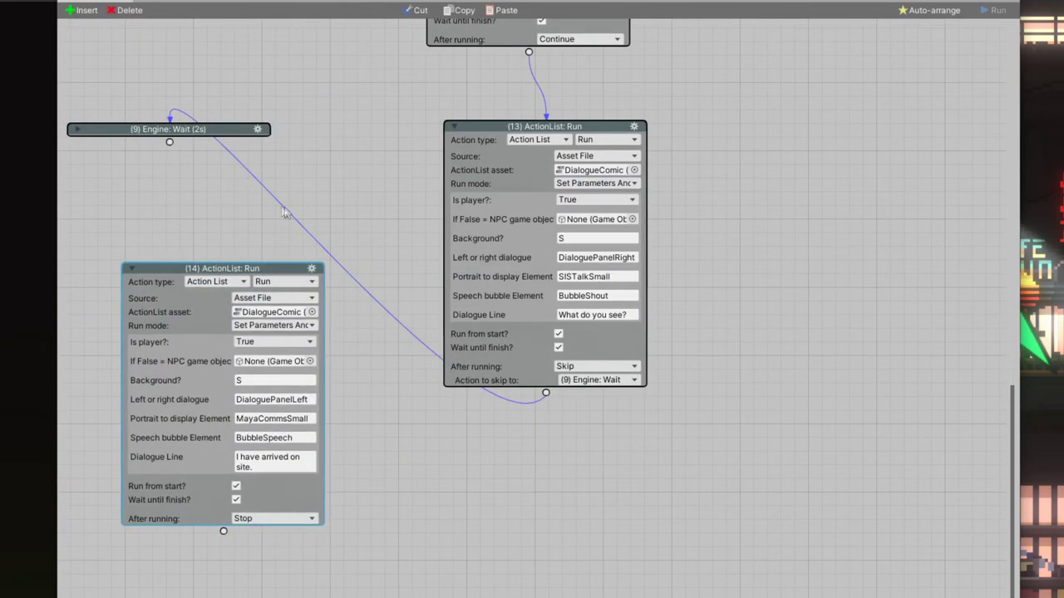
{"action": "left_click_drag", "start_coordinate": [546, 393], "coordinate": [250, 324]}
- Set the copied Run action's Background? parameter to L and its Portrait to display Element to MayaGunLarge
{"action": "left_click", "coordinate": [265, 379]}
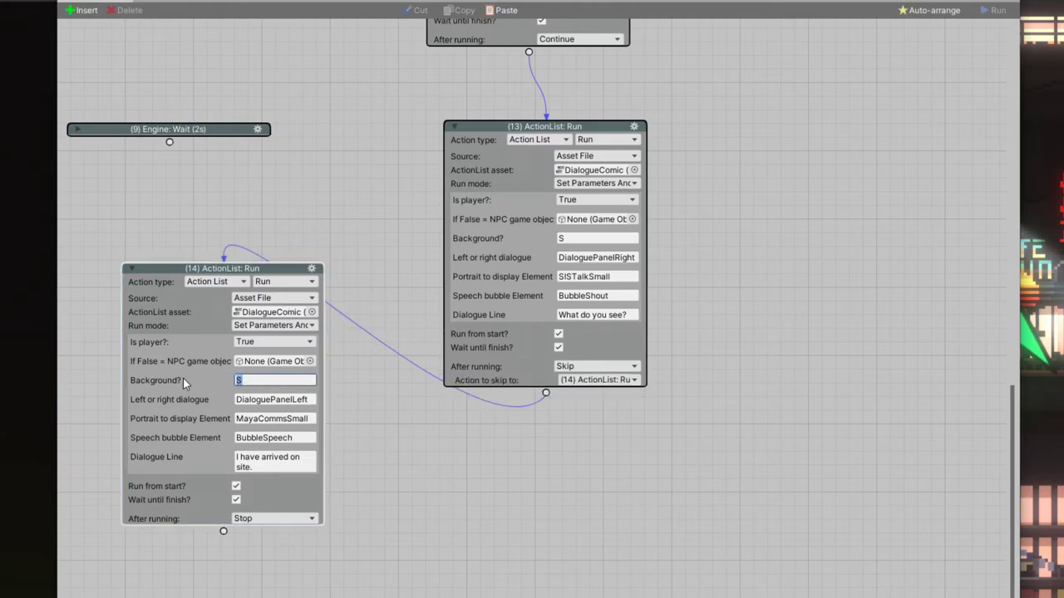
{"action": "type", "text": "L"}
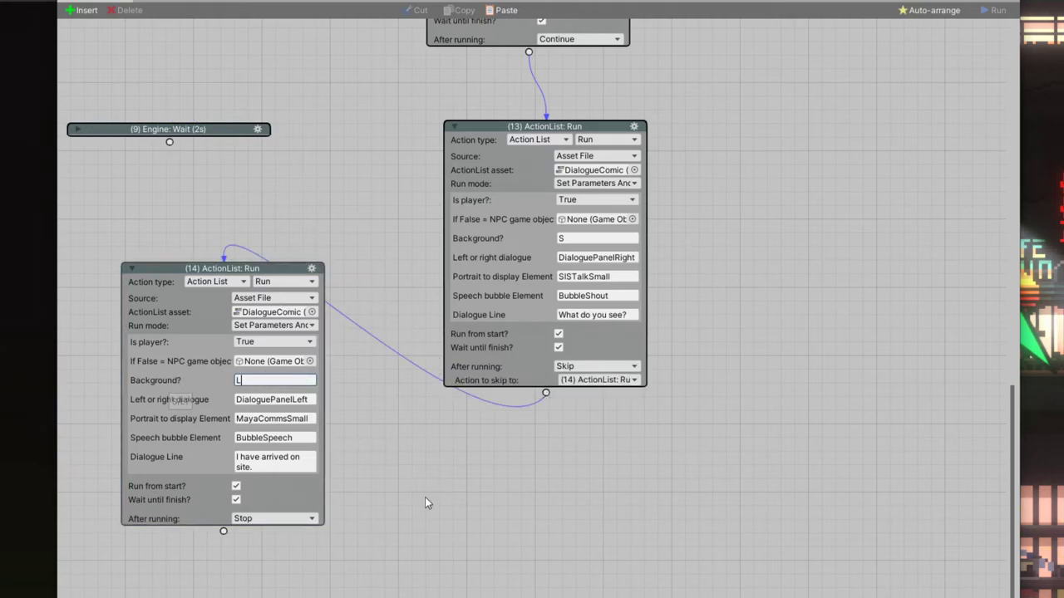
{"action": "key", "text": "Tab"}
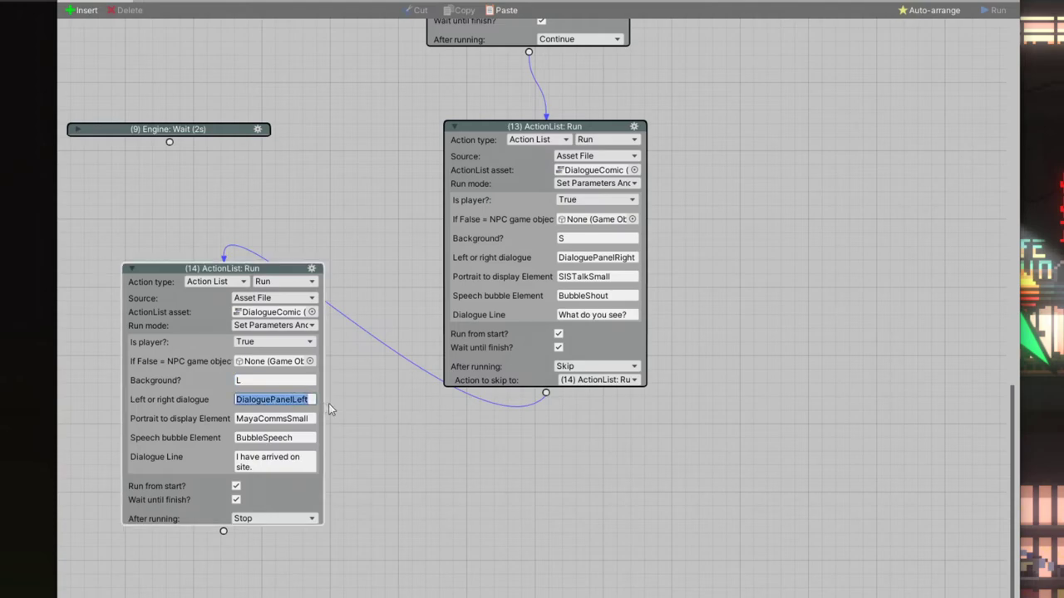
{"action": "key", "text": "Tab"}
{"action": "left_click", "coordinate": [287, 419]}
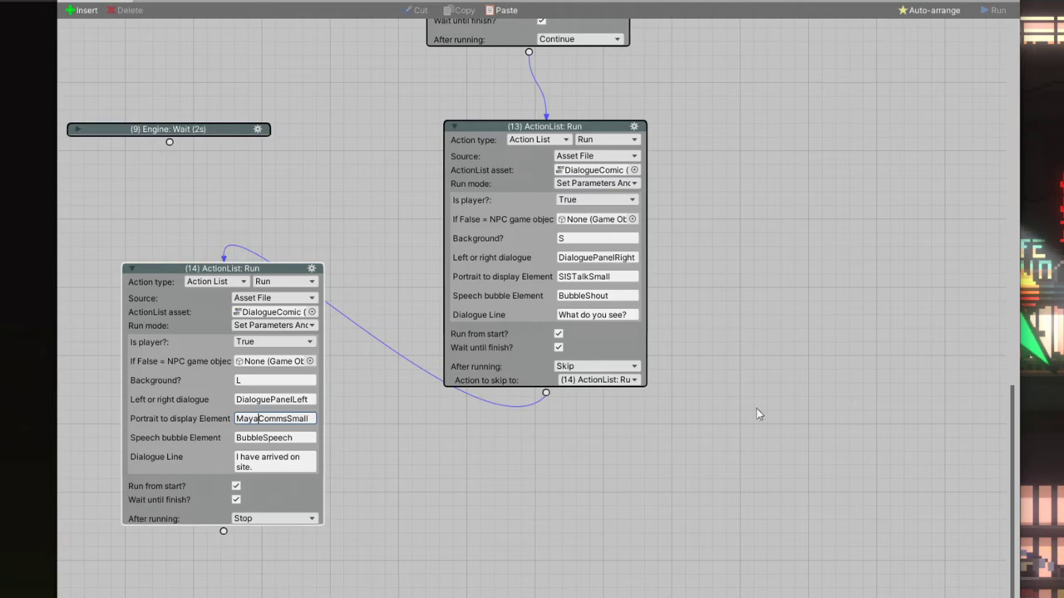
{"action": "left_click_drag", "start_coordinate": [258, 418], "coordinate": [318, 418]}
{"action": "key", "text": "BackSpace"}
{"action": "type", "text": "GunLarge"}
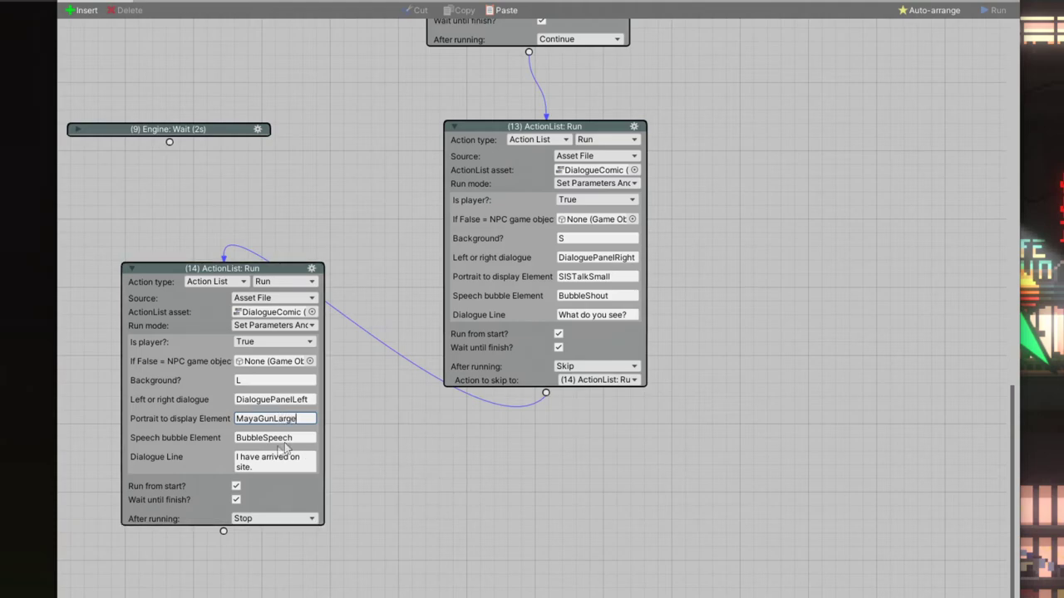
- Set action 14's Speech bubble Element to BubbleShout and its Dialogue Line to "GET DOWN!"
{"action": "left_click", "coordinate": [296, 438]}
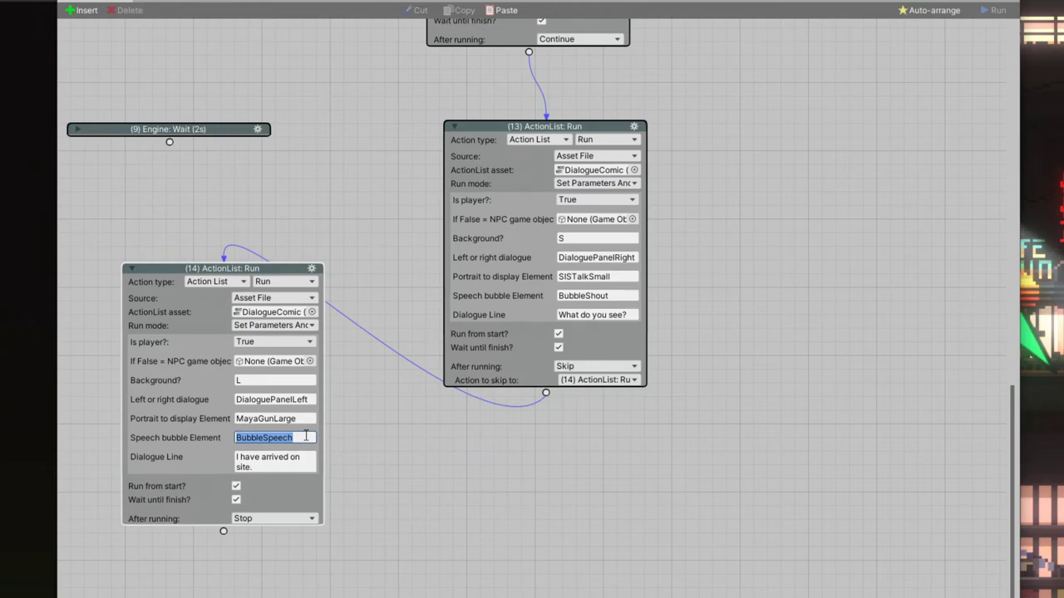
{"action": "left_click_drag", "start_coordinate": [264, 438], "coordinate": [352, 442]}
{"action": "type", "text": "Shout"}
{"action": "key", "text": "Tab"}
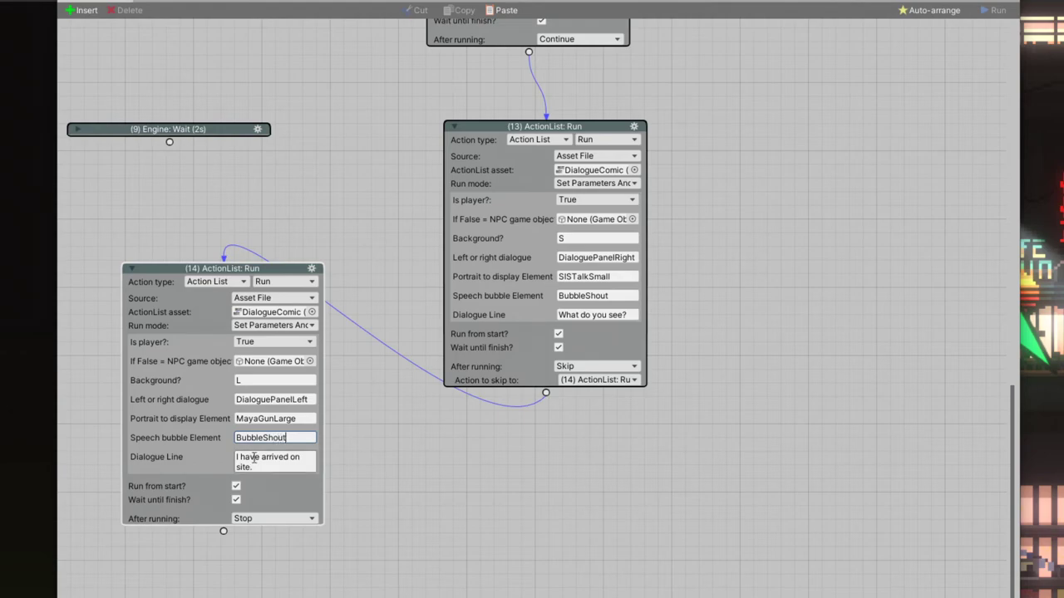
{"action": "type", "text": "GET DOWN!"}
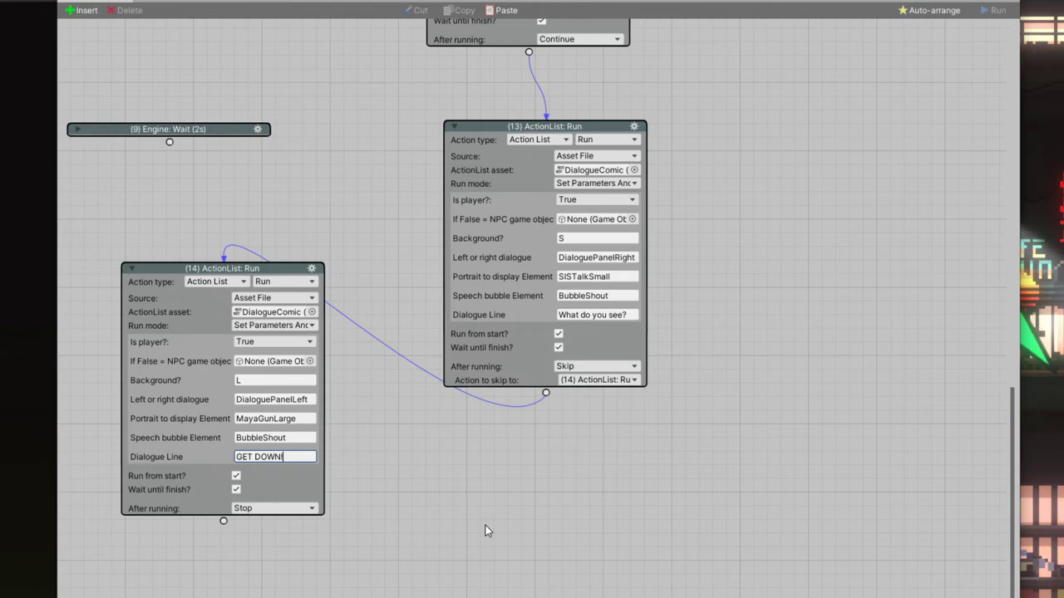
- Paste a copy of the "What do you see?" Run action below actions 13 and 14, with action 14 leading to it
{"action": "left_click", "coordinate": [634, 126]}
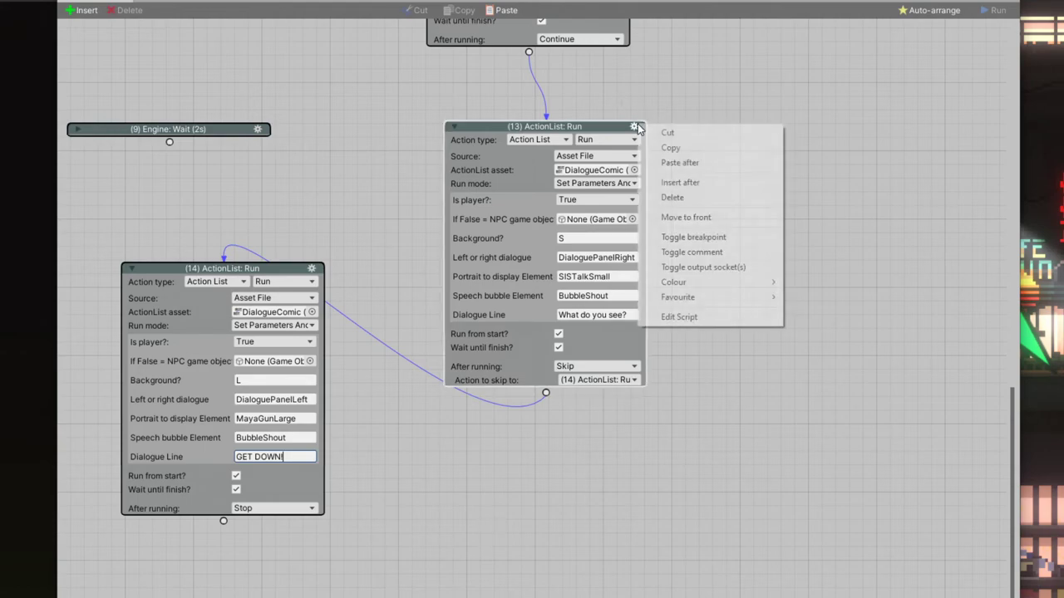
{"action": "left_click", "coordinate": [676, 148]}
{"action": "right_click", "coordinate": [406, 557]}
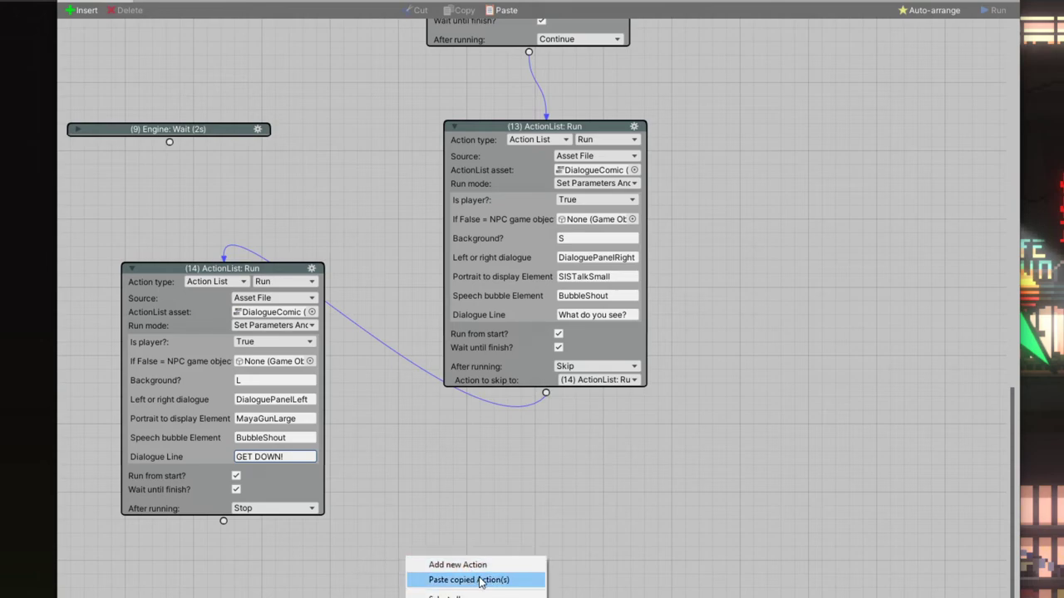
{"action": "left_click", "coordinate": [469, 580]}
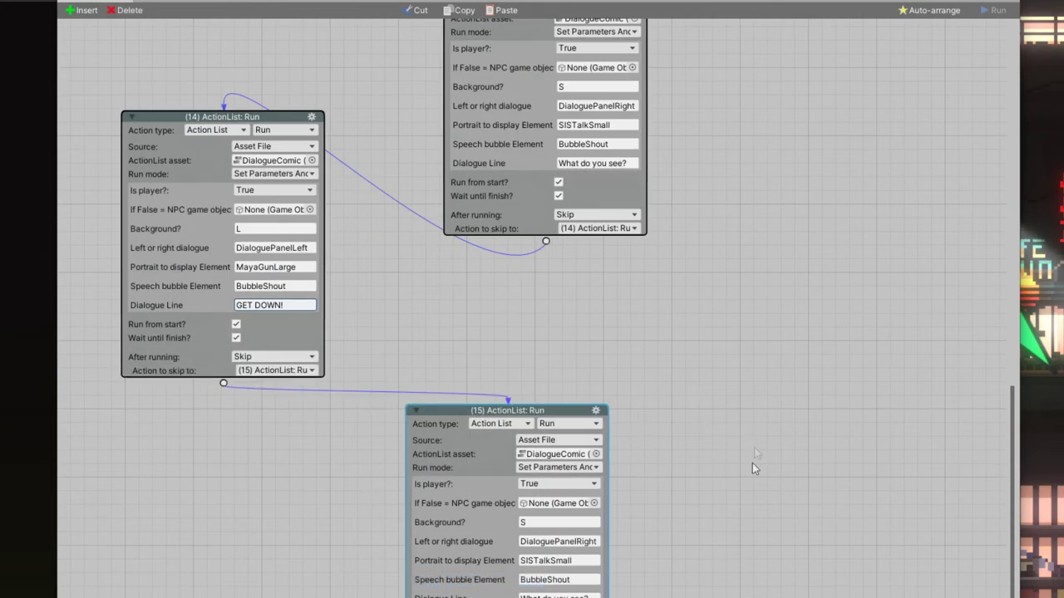
{"action": "scroll", "coordinate": [672, 508], "scroll_direction": "down", "scroll_amount": 5}
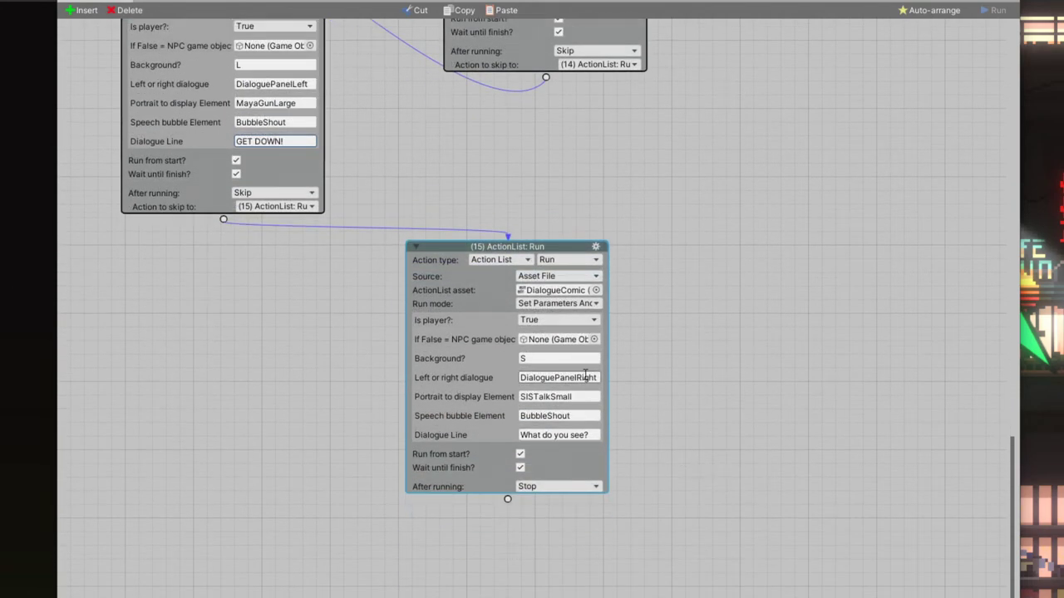
{"action": "left_click", "coordinate": [767, 372]}
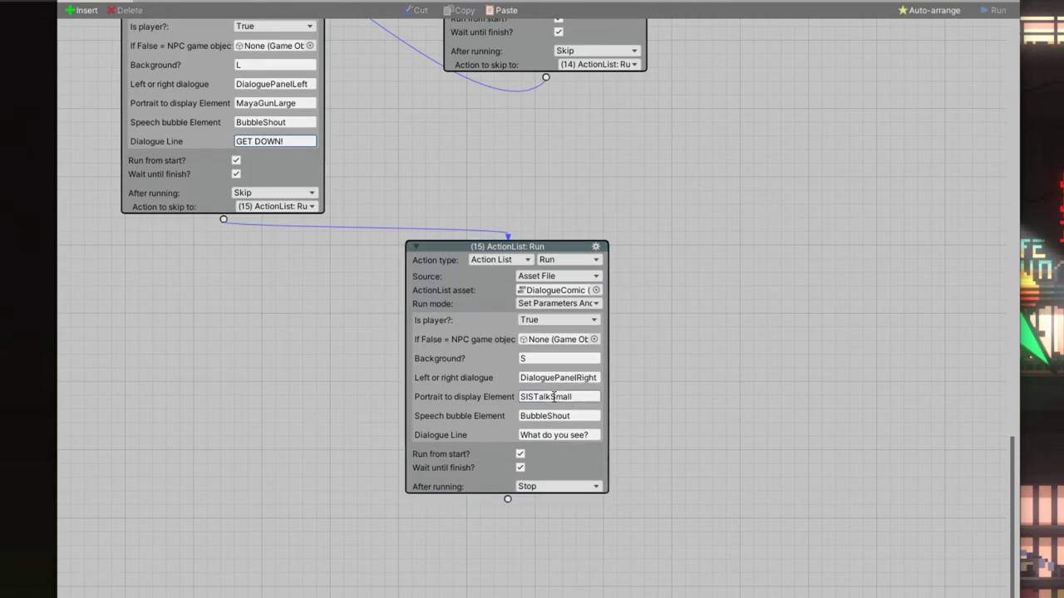
- Set the copied action's Portrait to display Element to SISJam2Small and its Dialogue Line to "Help!"
{"action": "left_click_drag", "start_coordinate": [552, 396], "coordinate": [600, 399]}
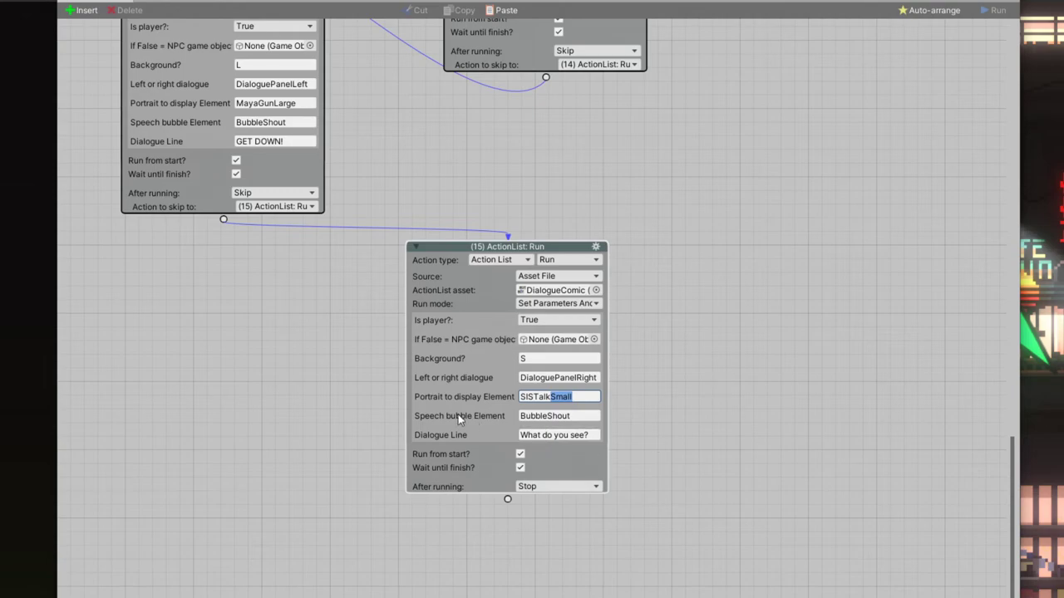
{"action": "key", "text": "BackSpace"}
{"action": "key", "text": "BackSpace"}
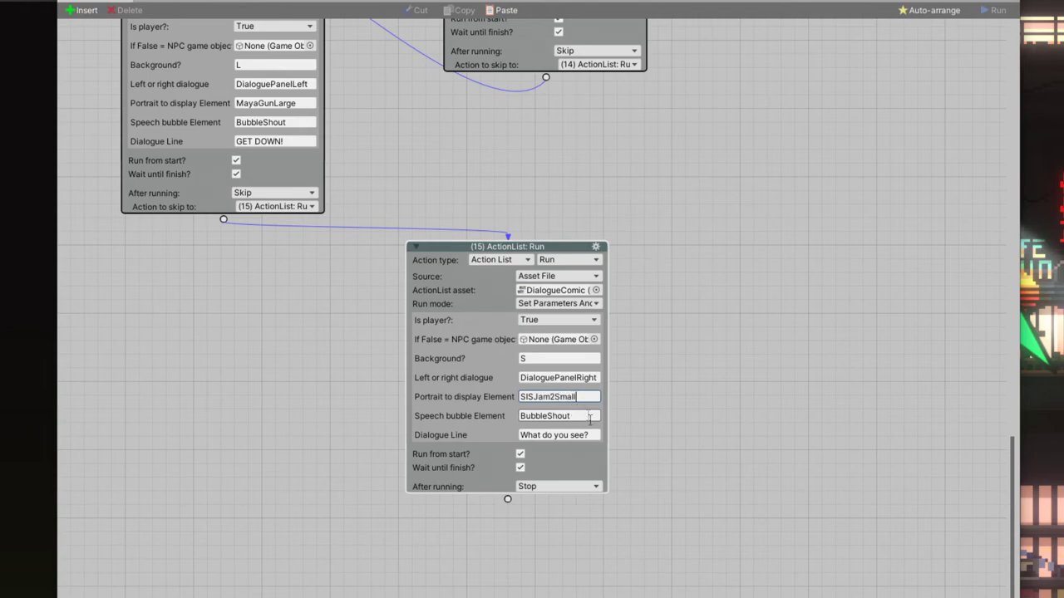
{"action": "key", "text": "Tab"}
{"action": "key", "text": "Tab"}
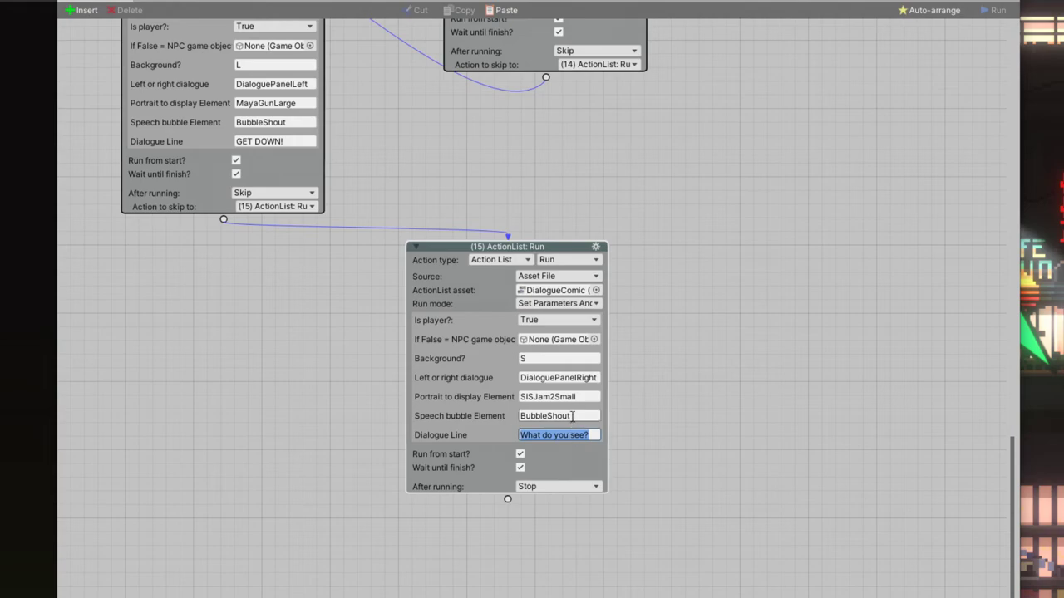
{"action": "type", "text": "Help!"}
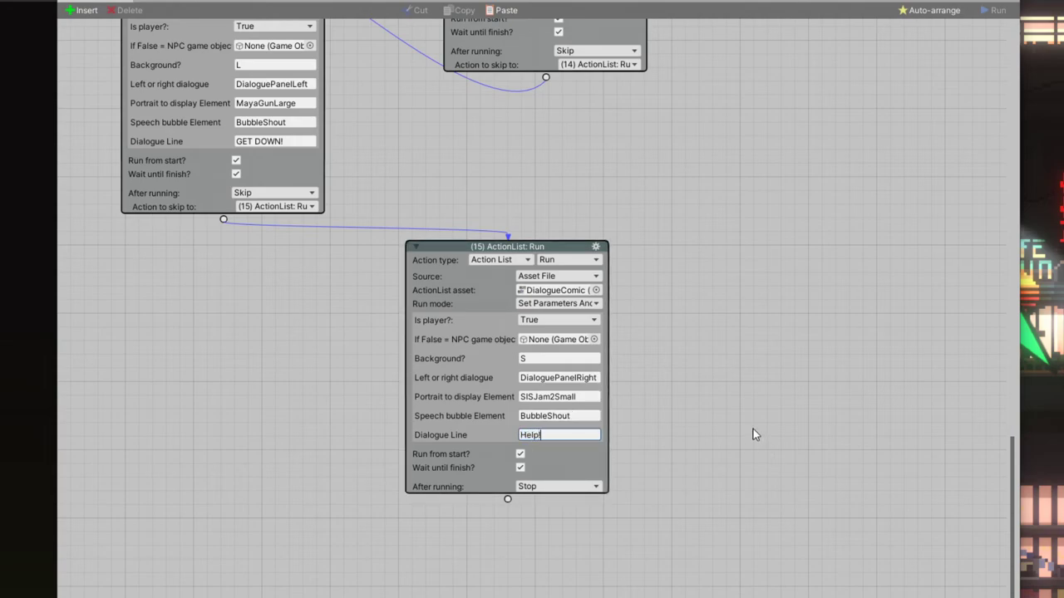
{"action": "scroll", "coordinate": [748, 373], "scroll_direction": "up", "scroll_amount": 10}
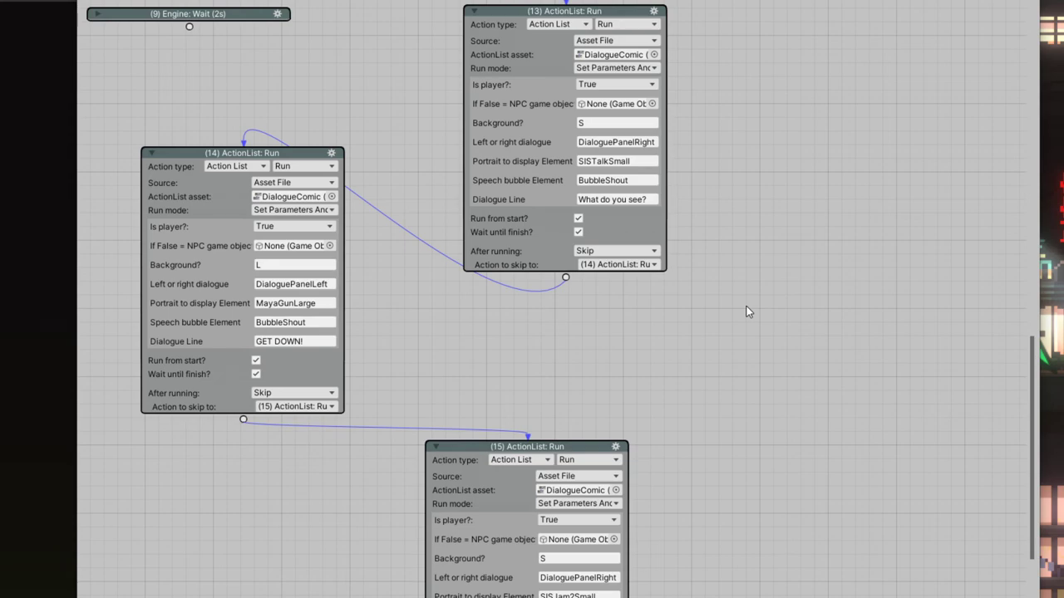
{"action": "scroll", "coordinate": [753, 345], "scroll_direction": "down", "scroll_amount": 4}
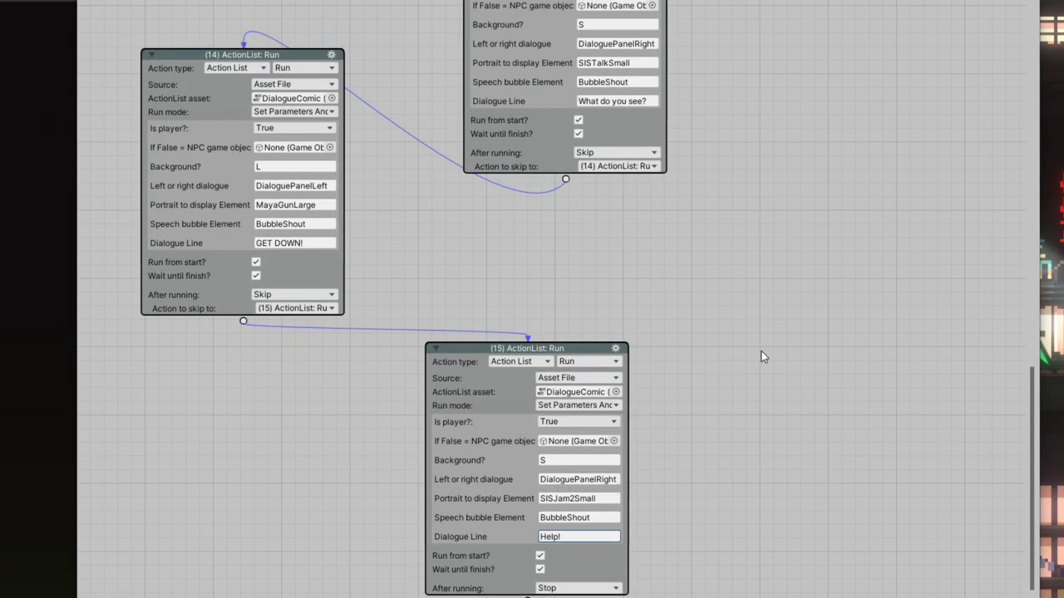